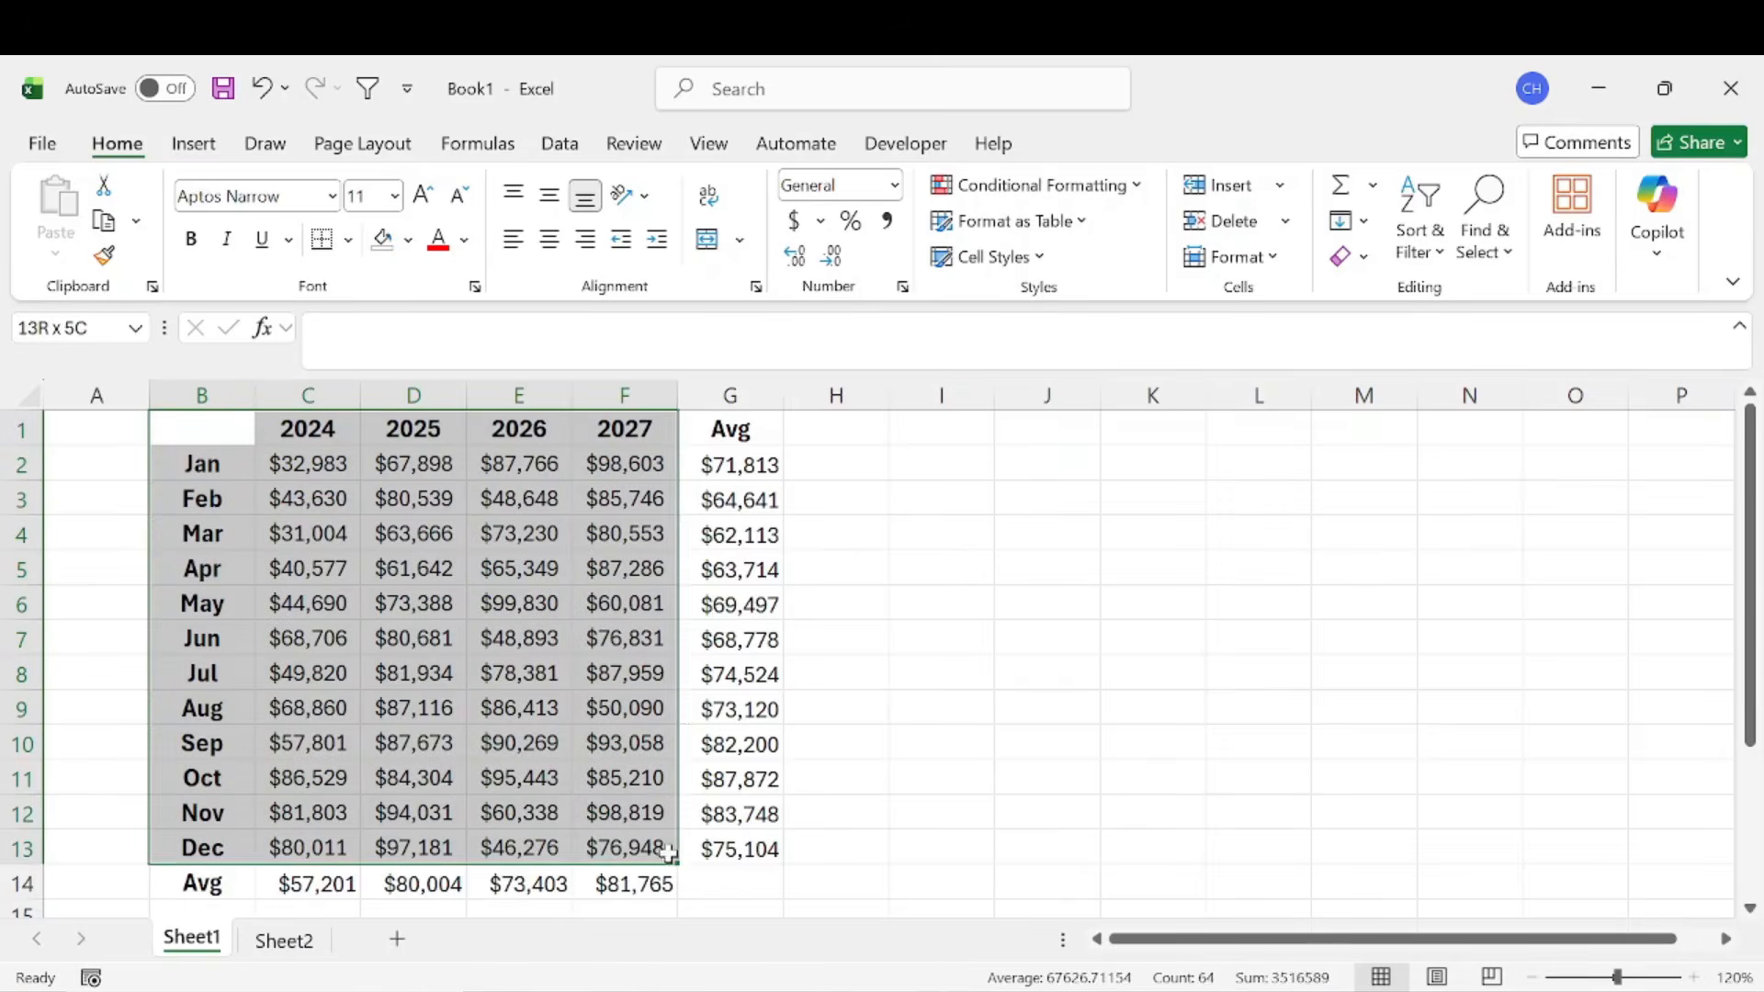
Compare the monthly tables on Sheet1 and Sheet2, including Sheet1's Avg row and Avg column
{"action": "left_click", "coordinate": [275, 938]}
{"action": "left_click", "coordinate": [192, 939]}
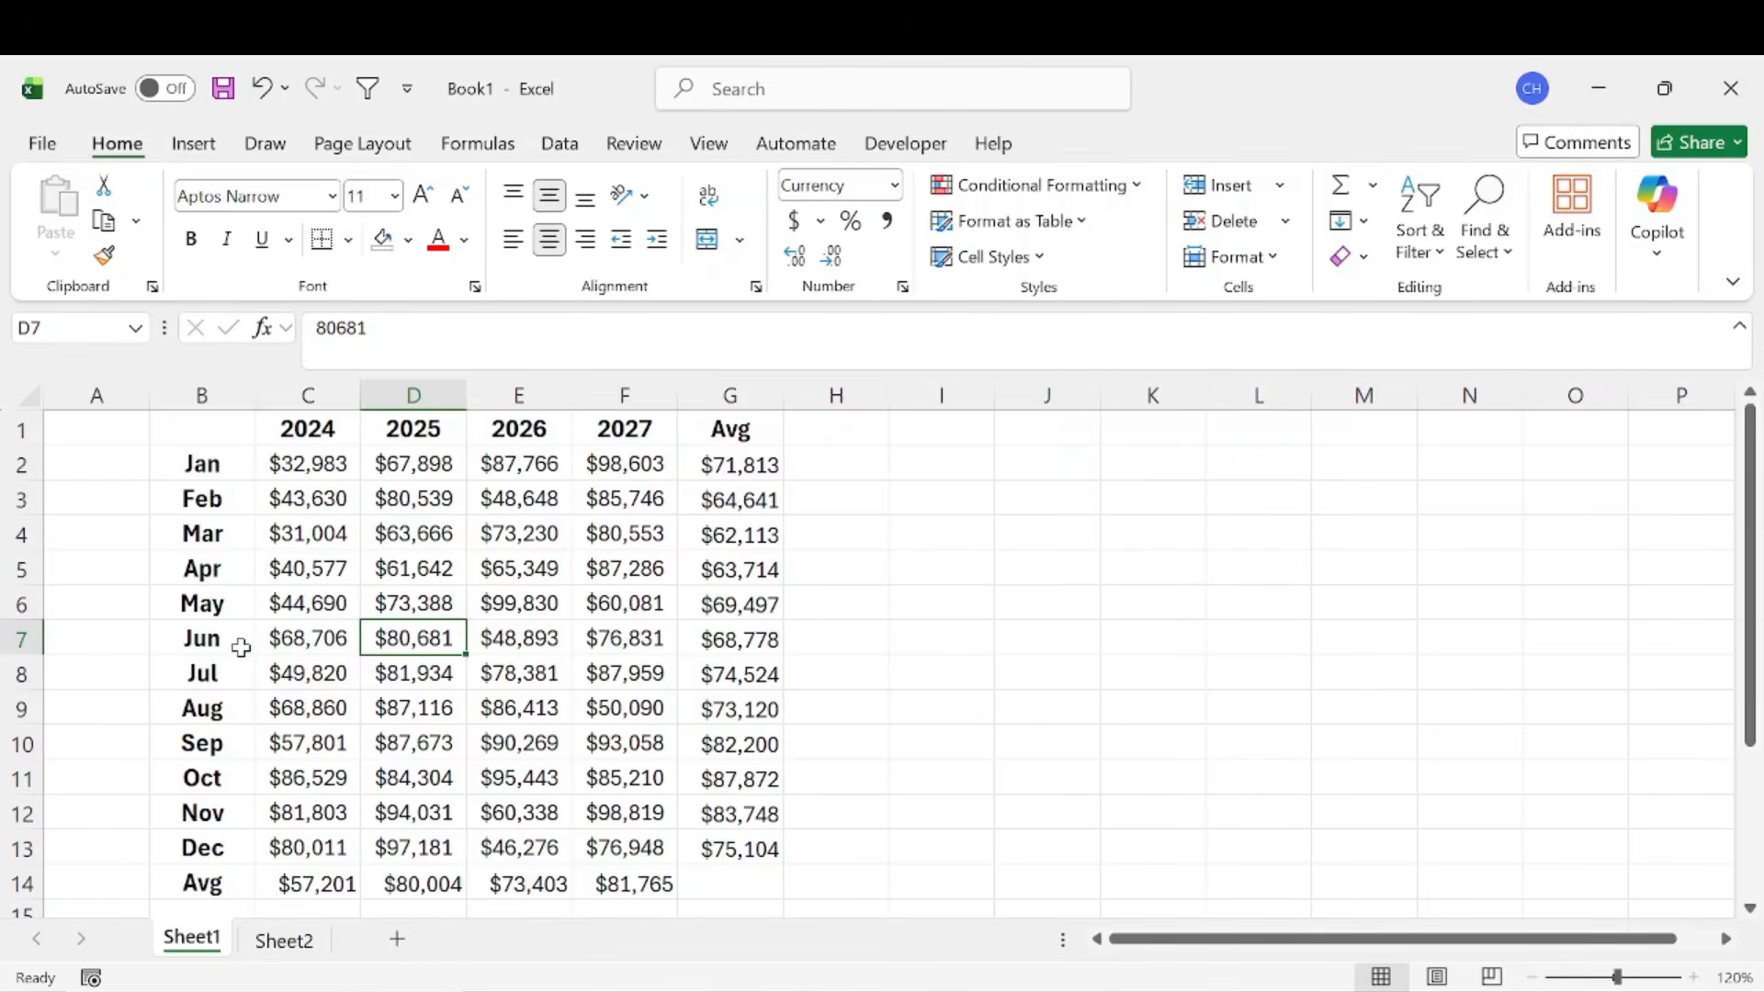
{"action": "left_click_drag", "start_coordinate": [199, 431], "coordinate": [735, 882]}
{"action": "left_click_drag", "start_coordinate": [248, 880], "coordinate": [593, 889]}
{"action": "left_click_drag", "start_coordinate": [758, 846], "coordinate": [735, 425]}
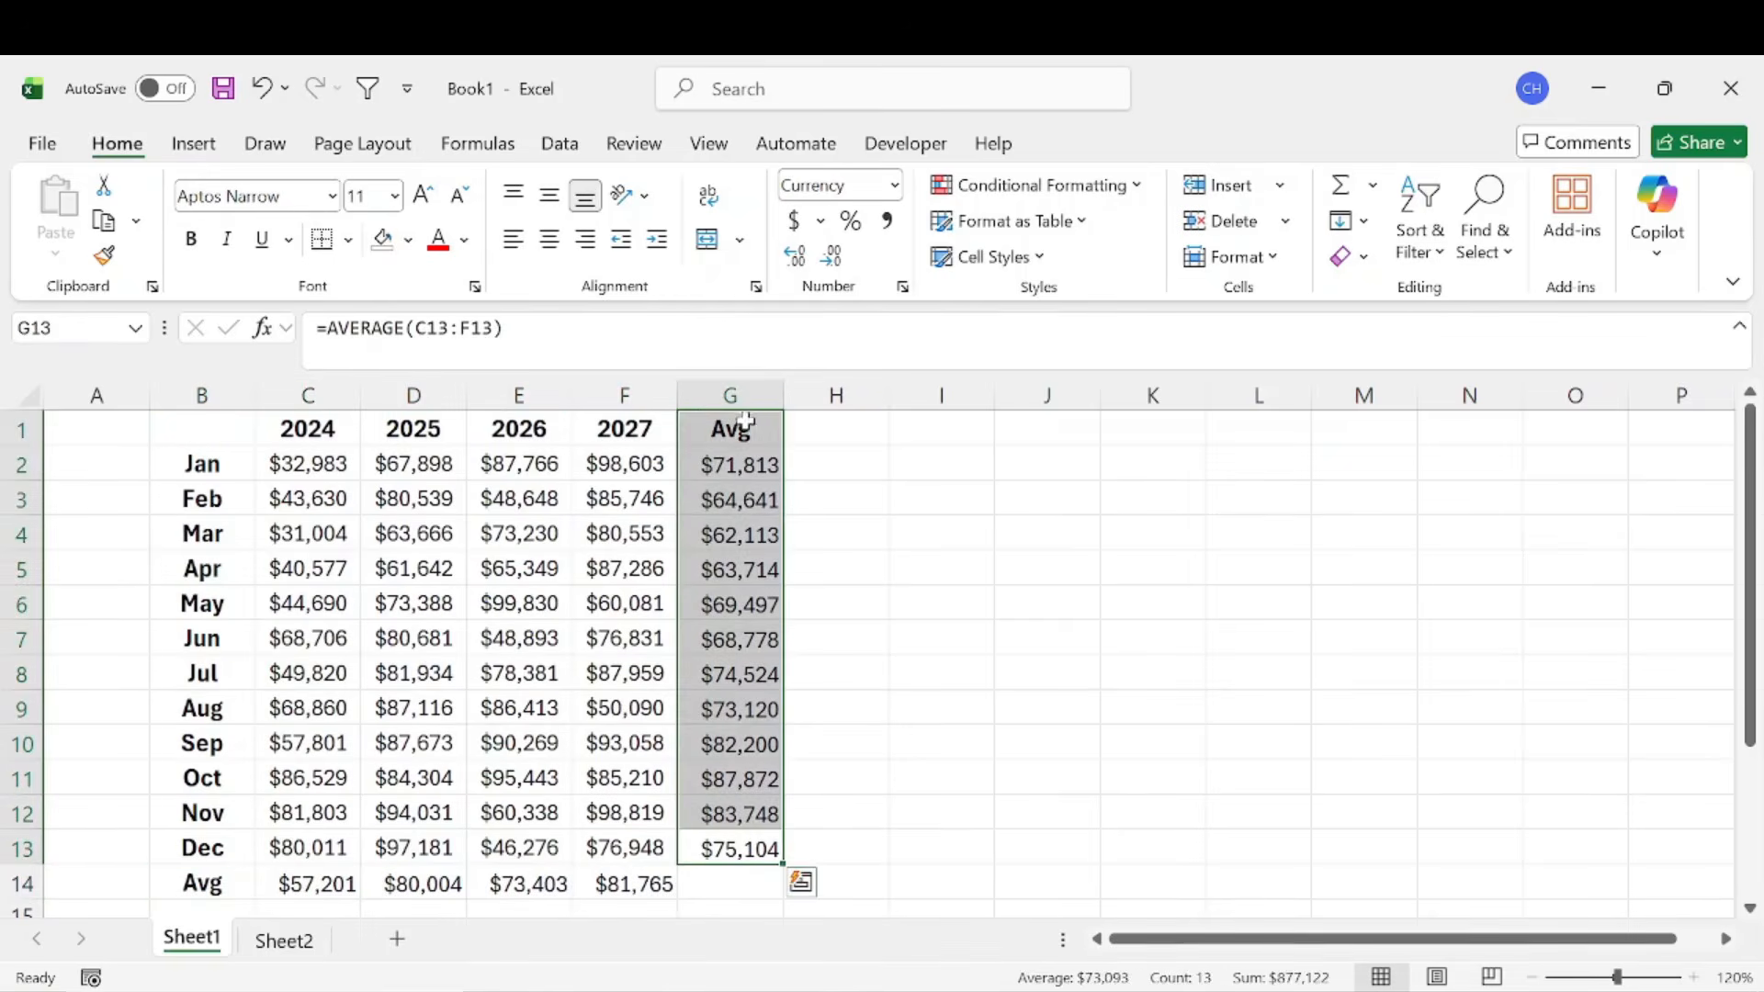
{"action": "left_click", "coordinate": [287, 939]}
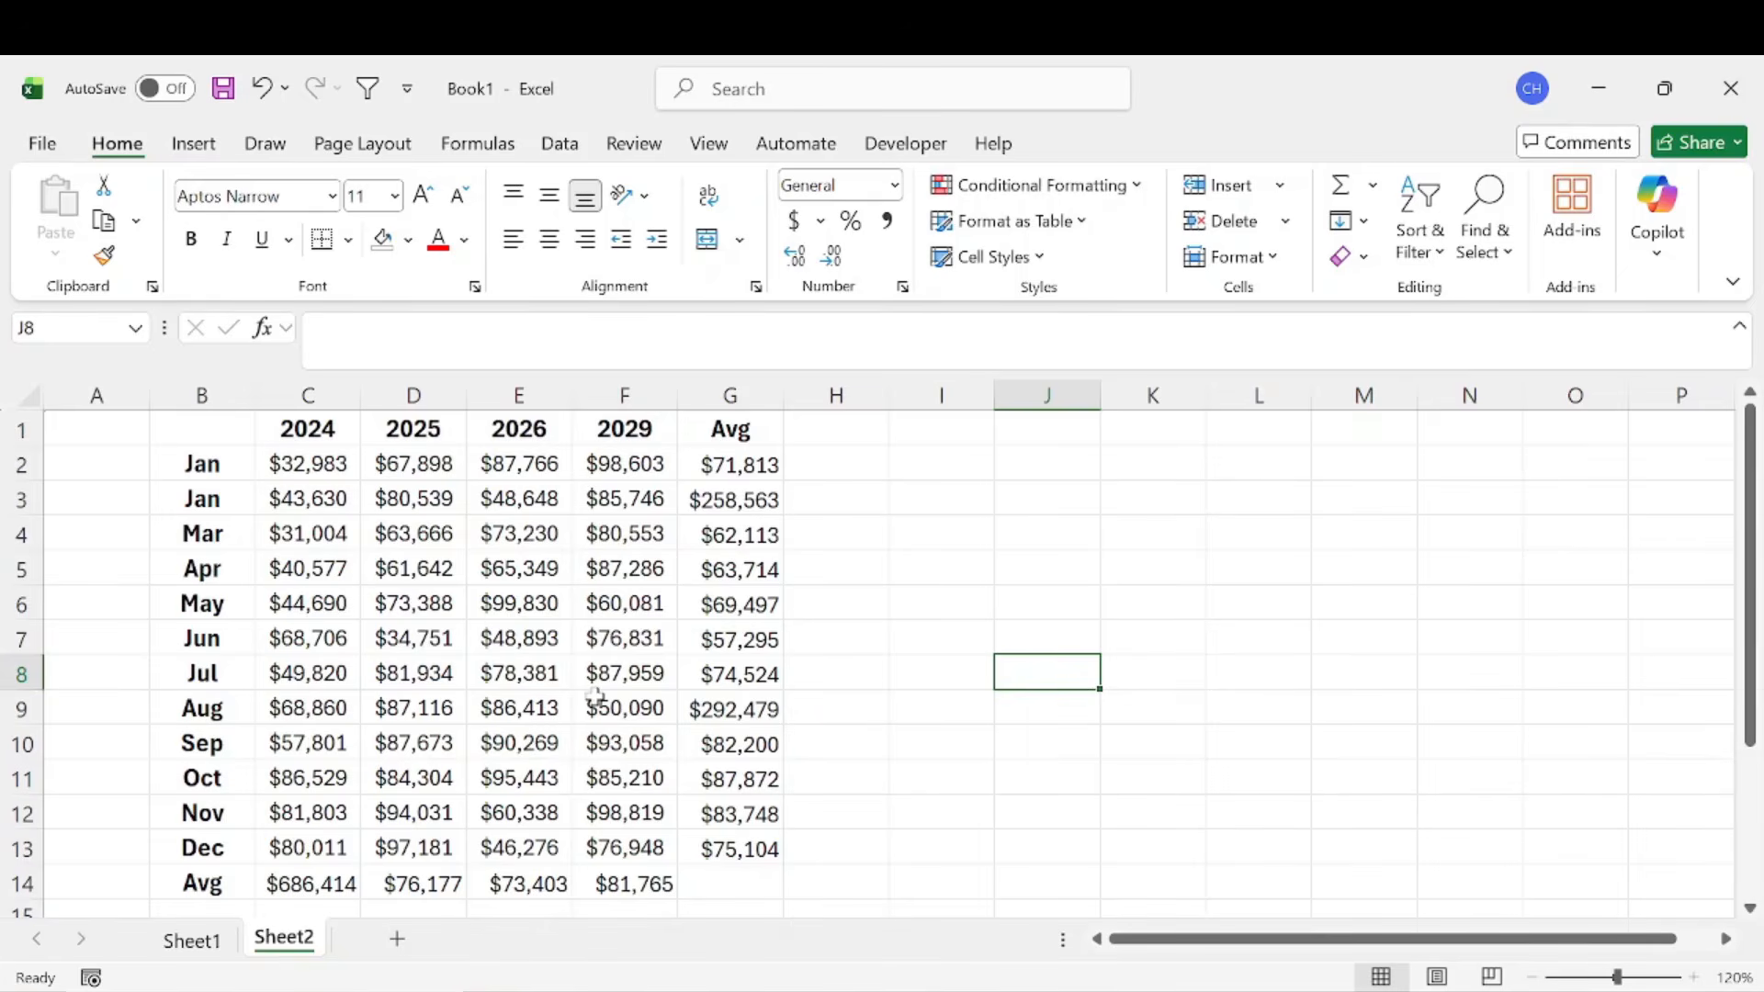
{"action": "left_click", "coordinate": [195, 939]}
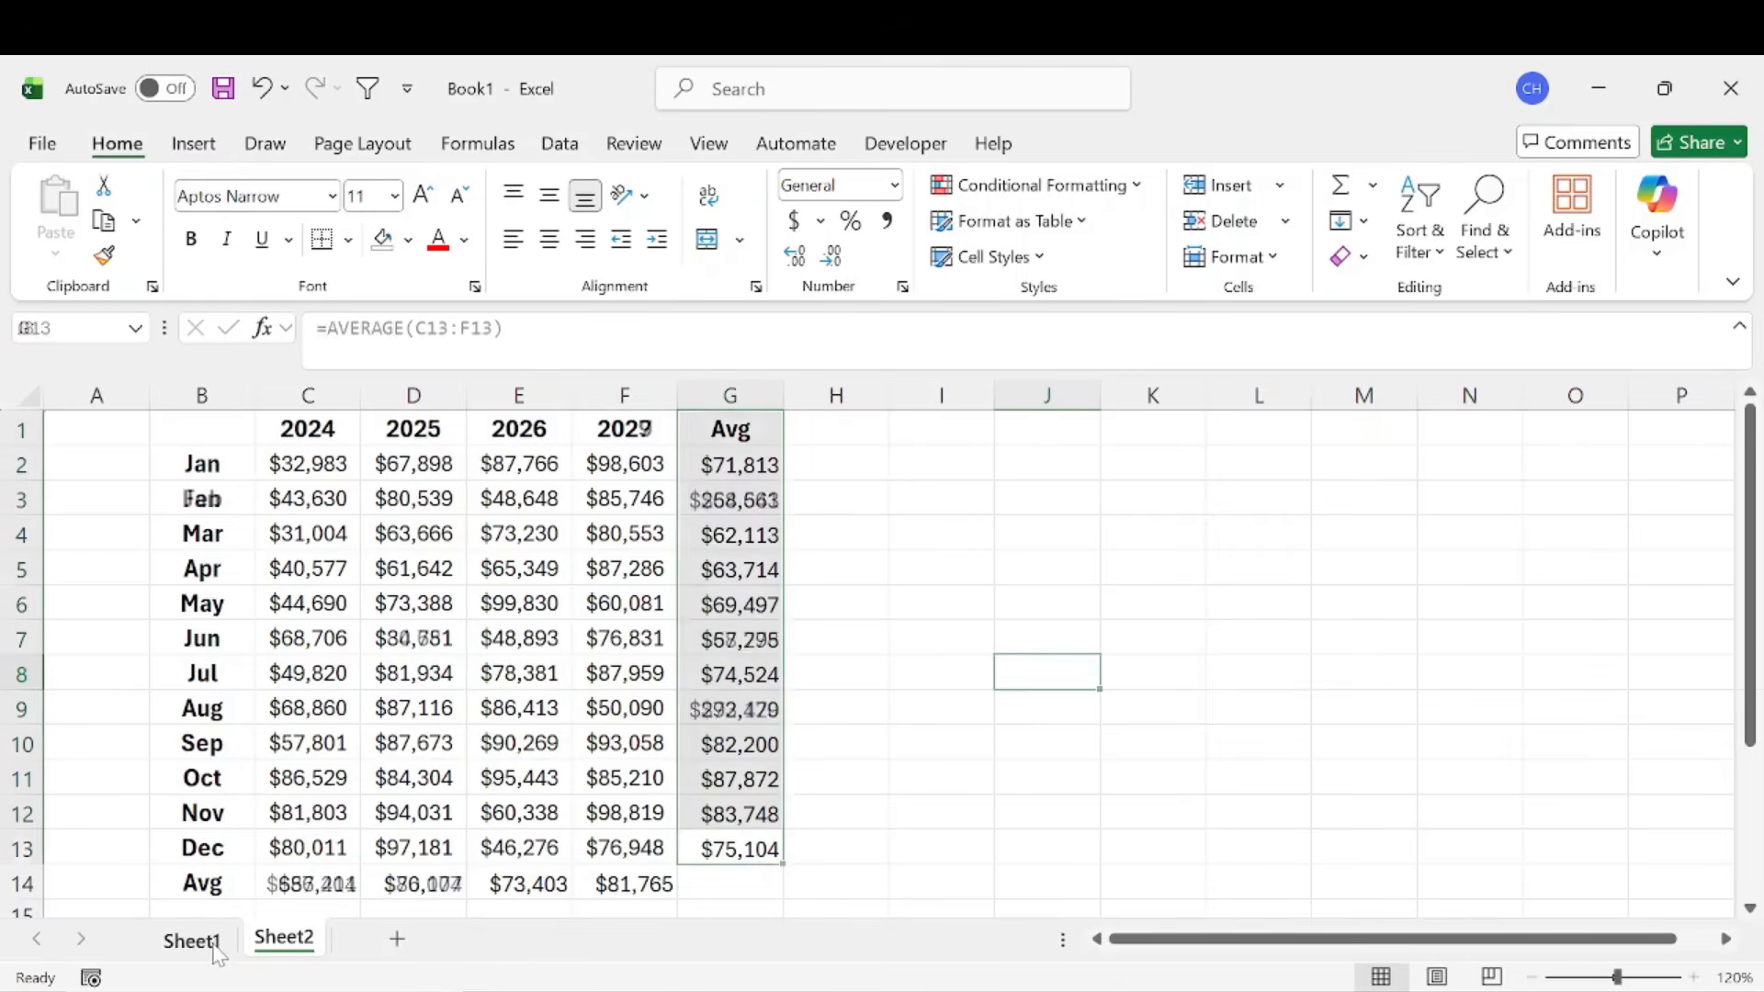
{"action": "left_click", "coordinate": [803, 560]}
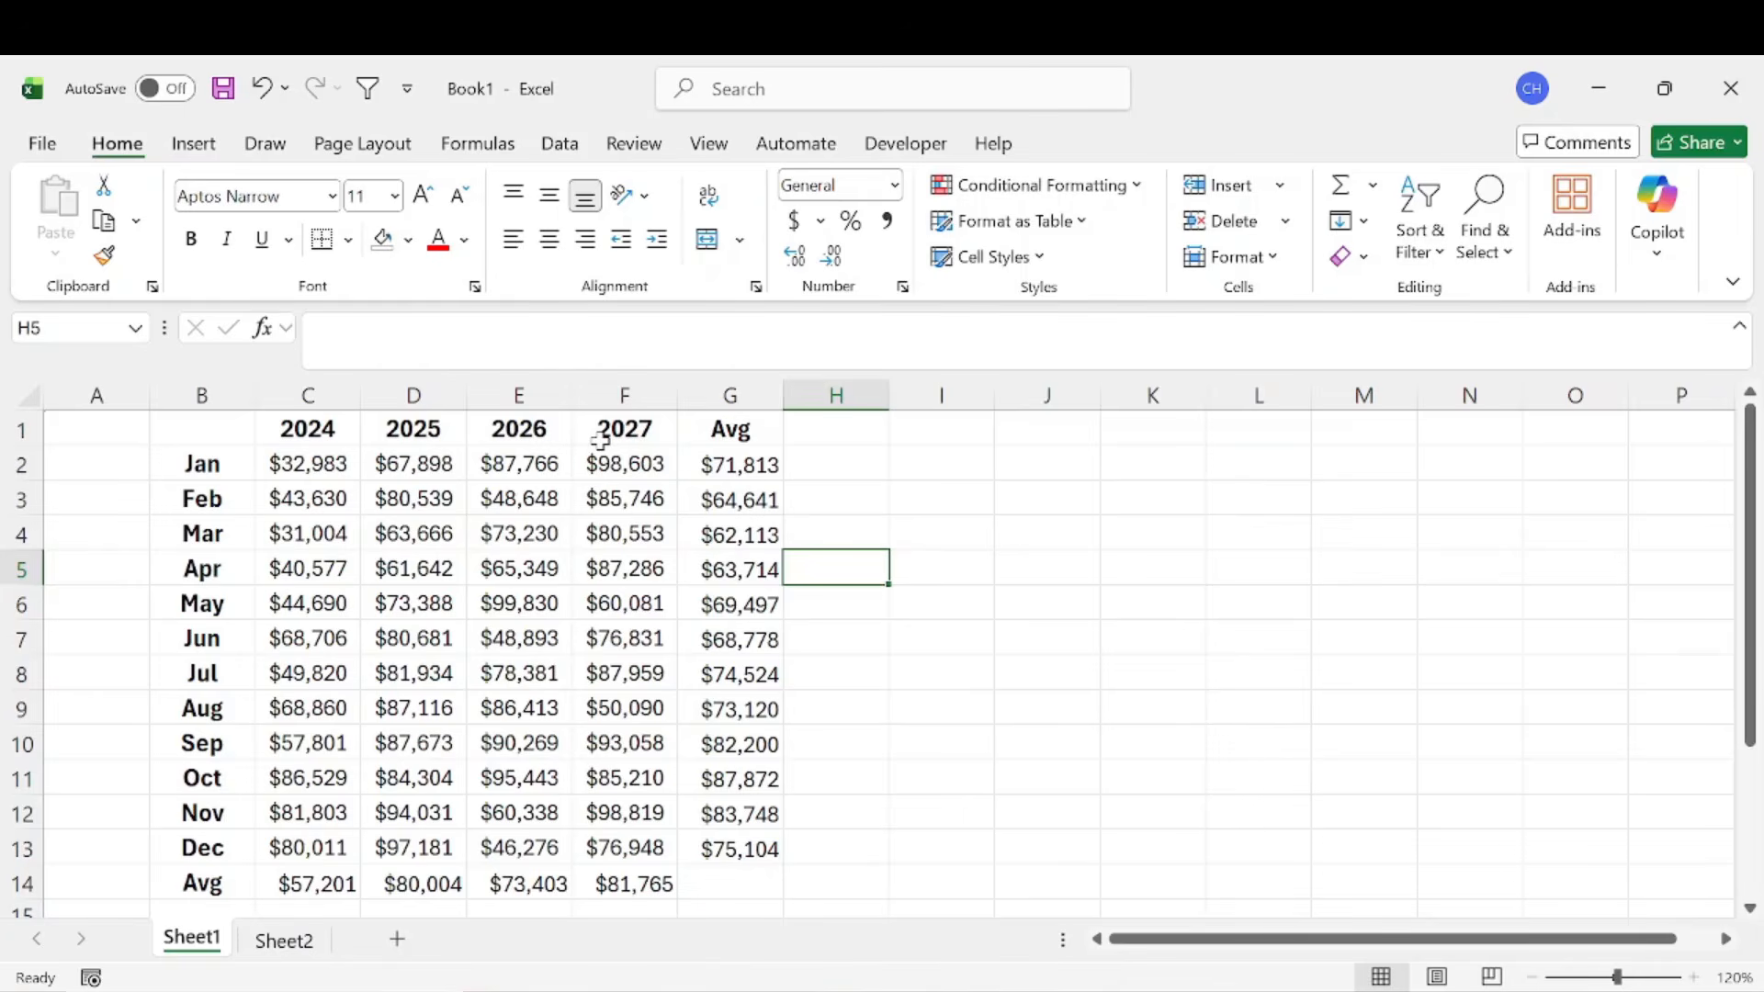
Open a second window of the Book1 workbook and select cell H3 in it
{"action": "left_click", "coordinate": [715, 145]}
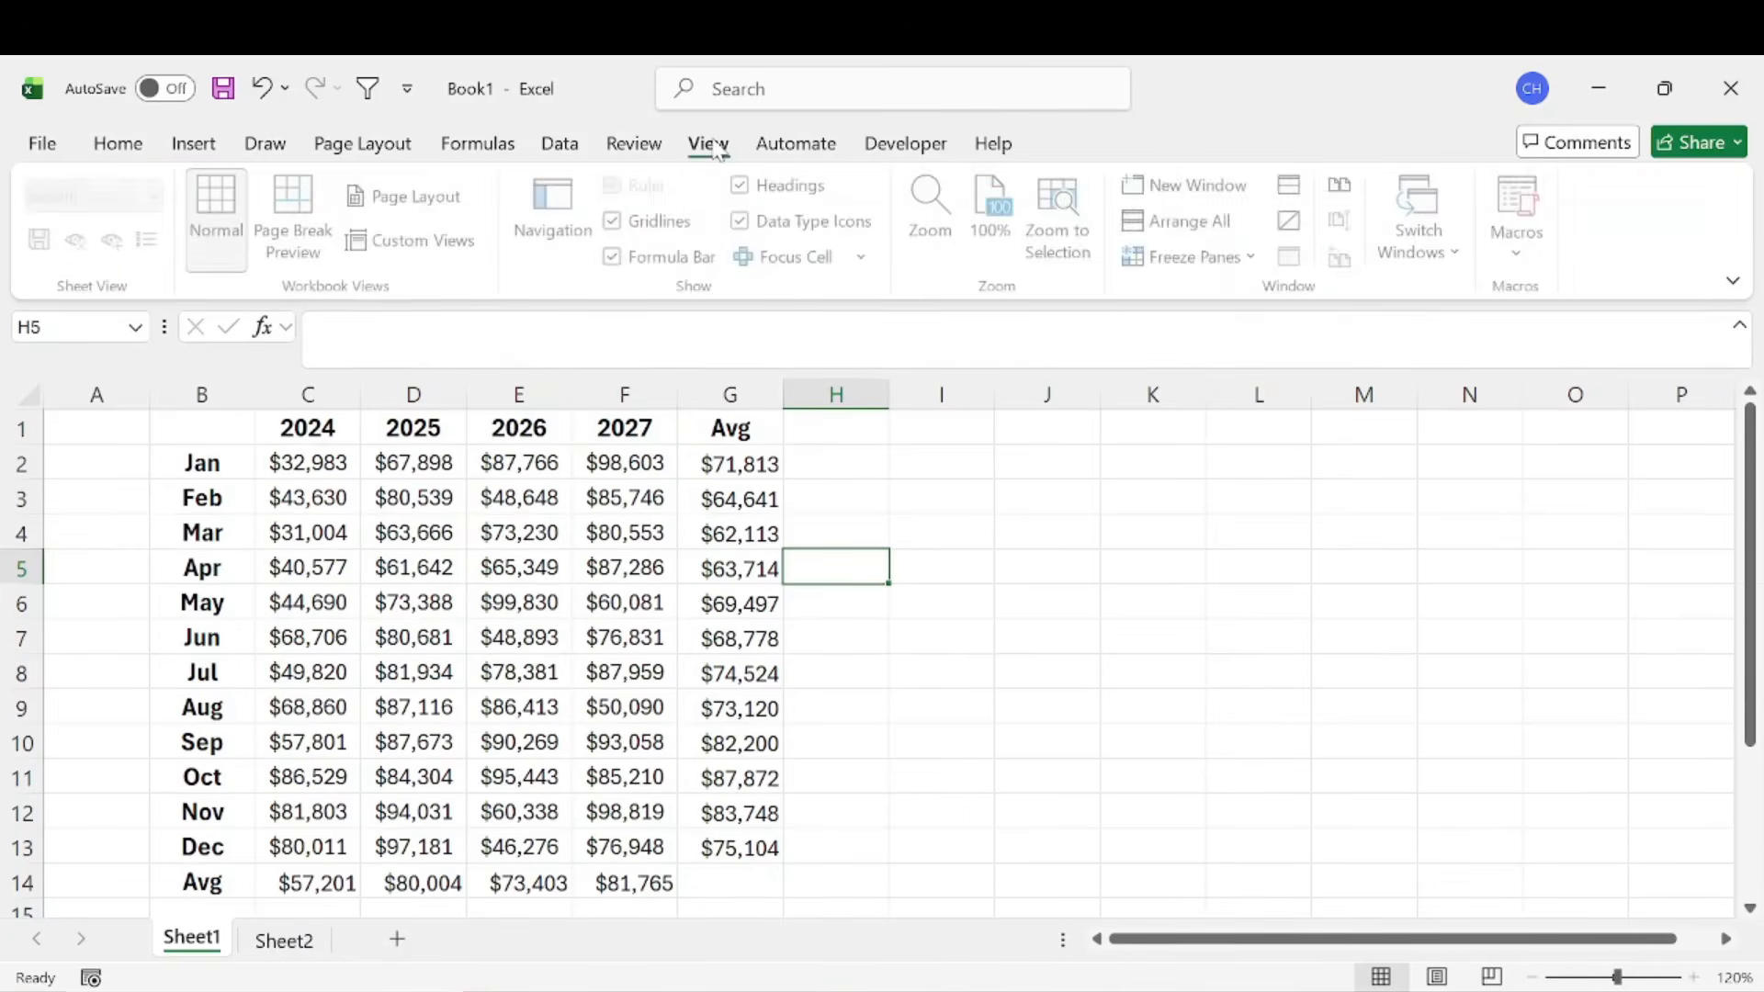
{"action": "left_click", "coordinate": [1237, 197]}
{"action": "left_click", "coordinate": [718, 477]}
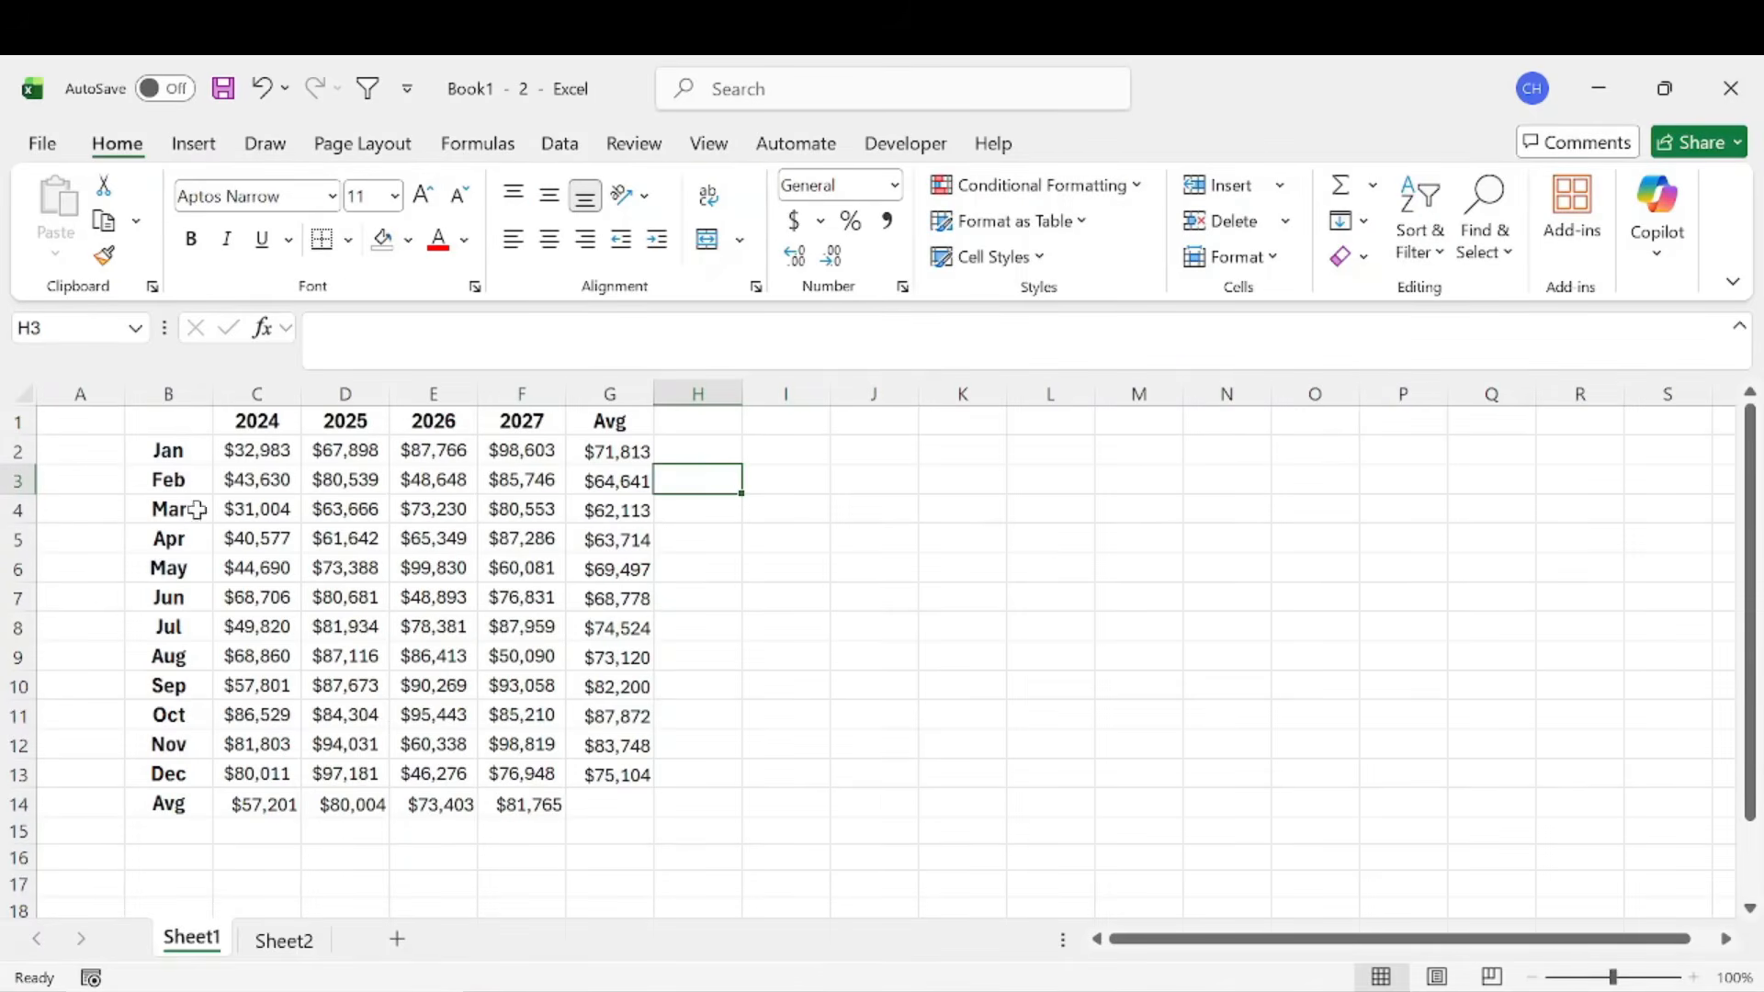
Switch back and forth between the two Book1 windows to check both, ending on the original window
{"action": "key", "text": "alt+Tab"}
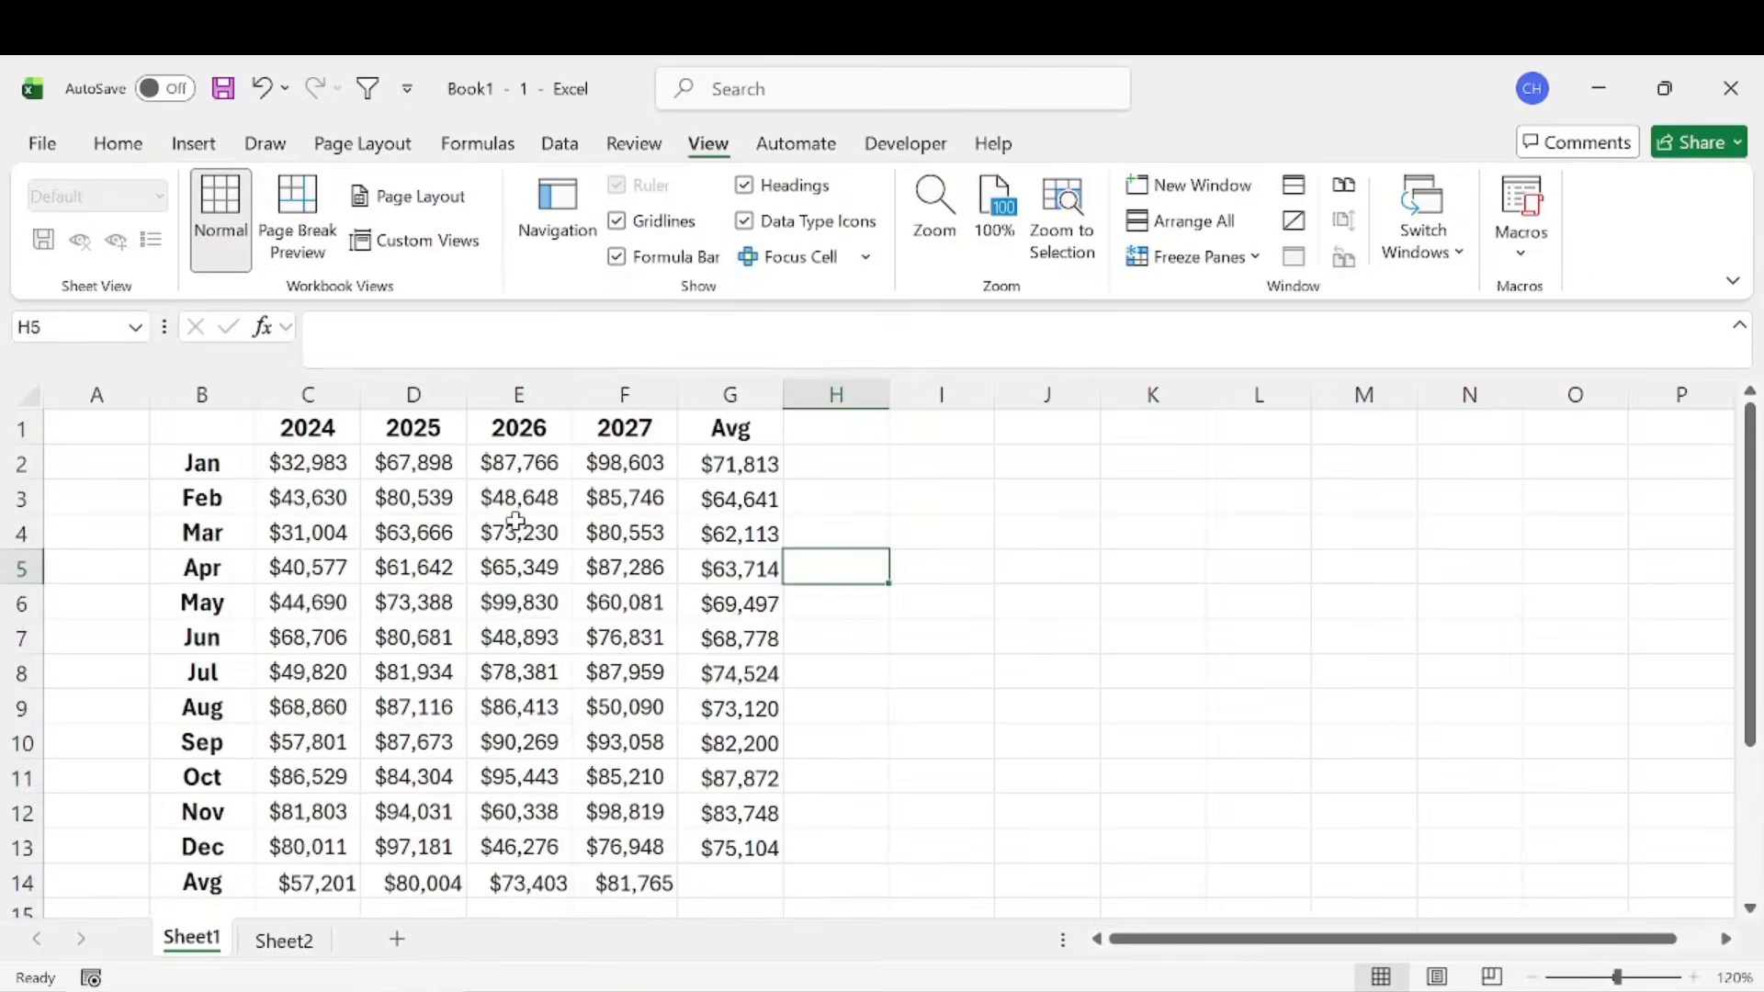
{"action": "key", "text": "alt+Tab"}
{"action": "key", "text": "alt+Tab"}
{"action": "mouse_move", "coordinate": [698, 895]}
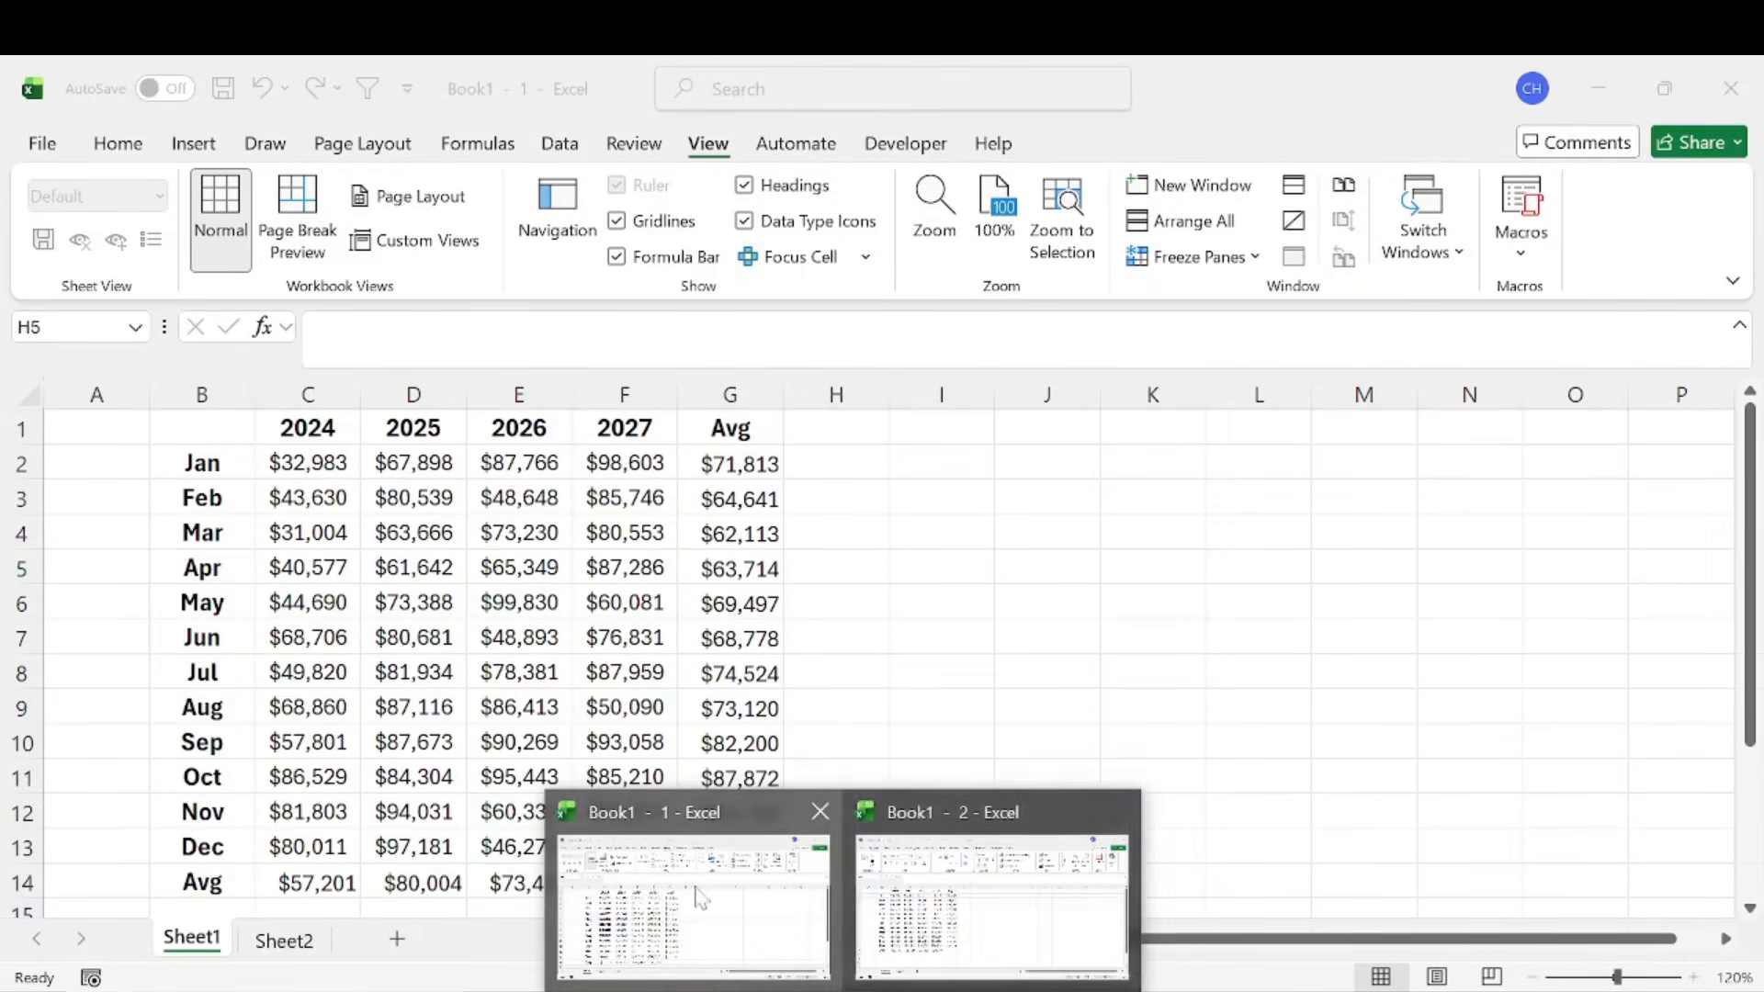
{"action": "left_click", "coordinate": [890, 883]}
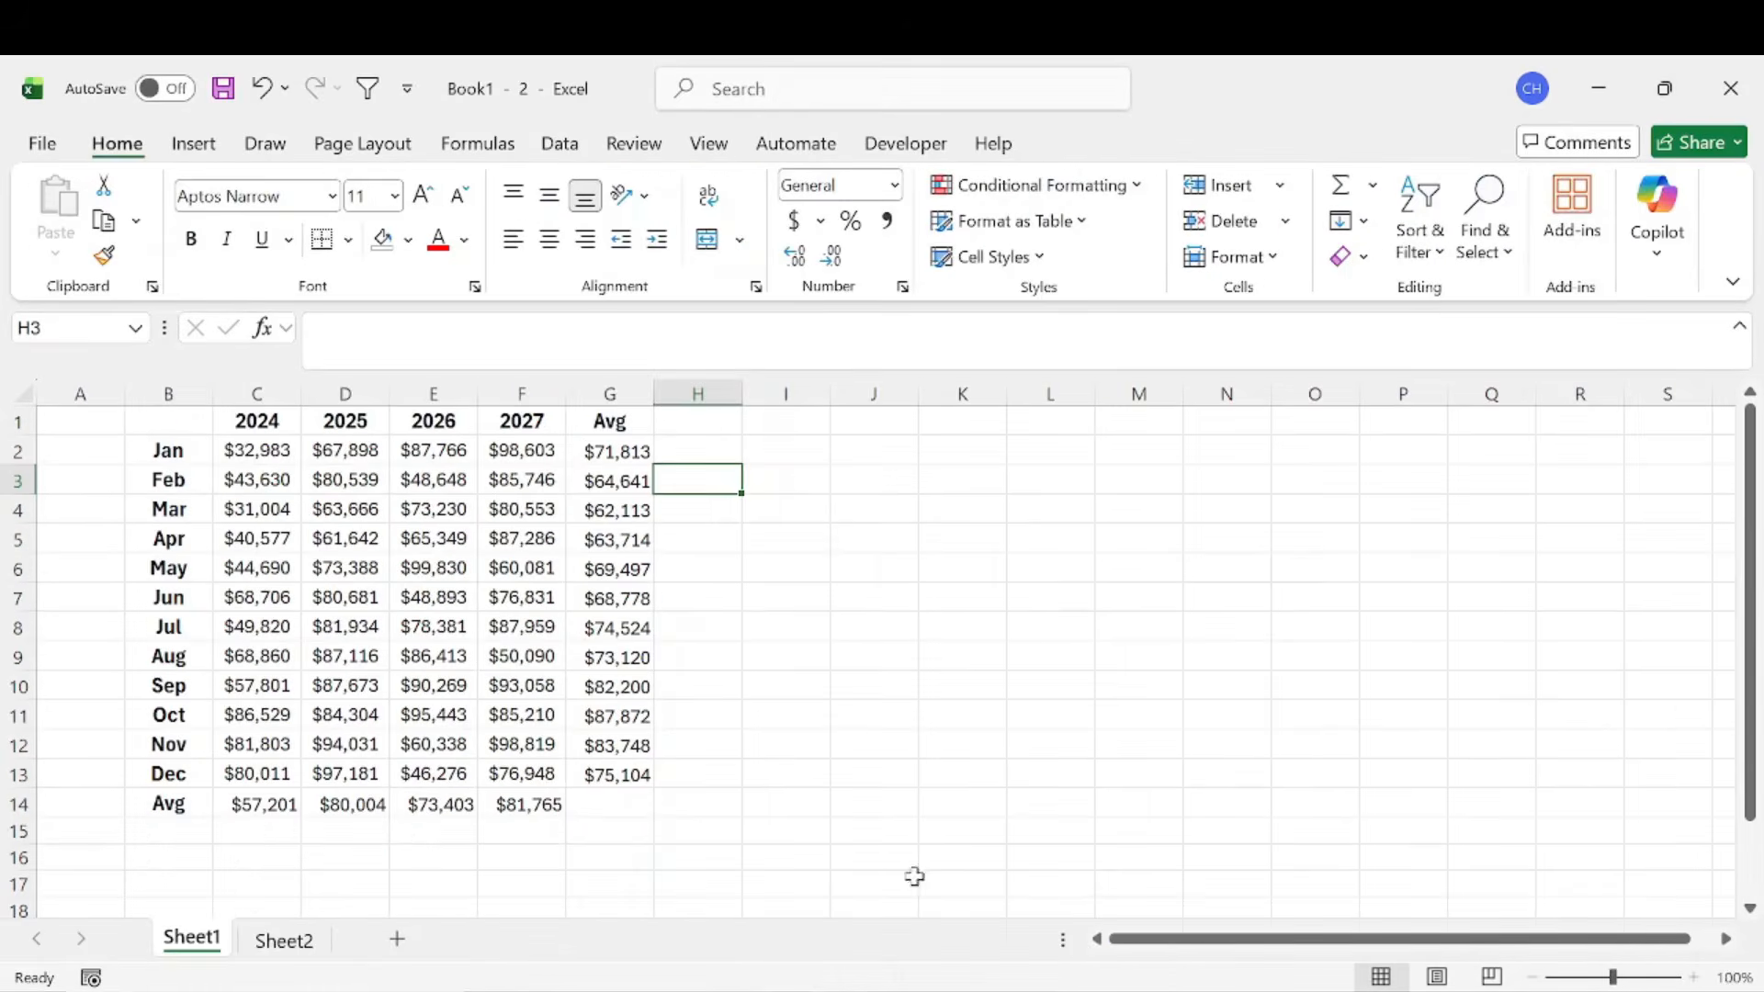
{"action": "key", "text": "alt+Tab"}
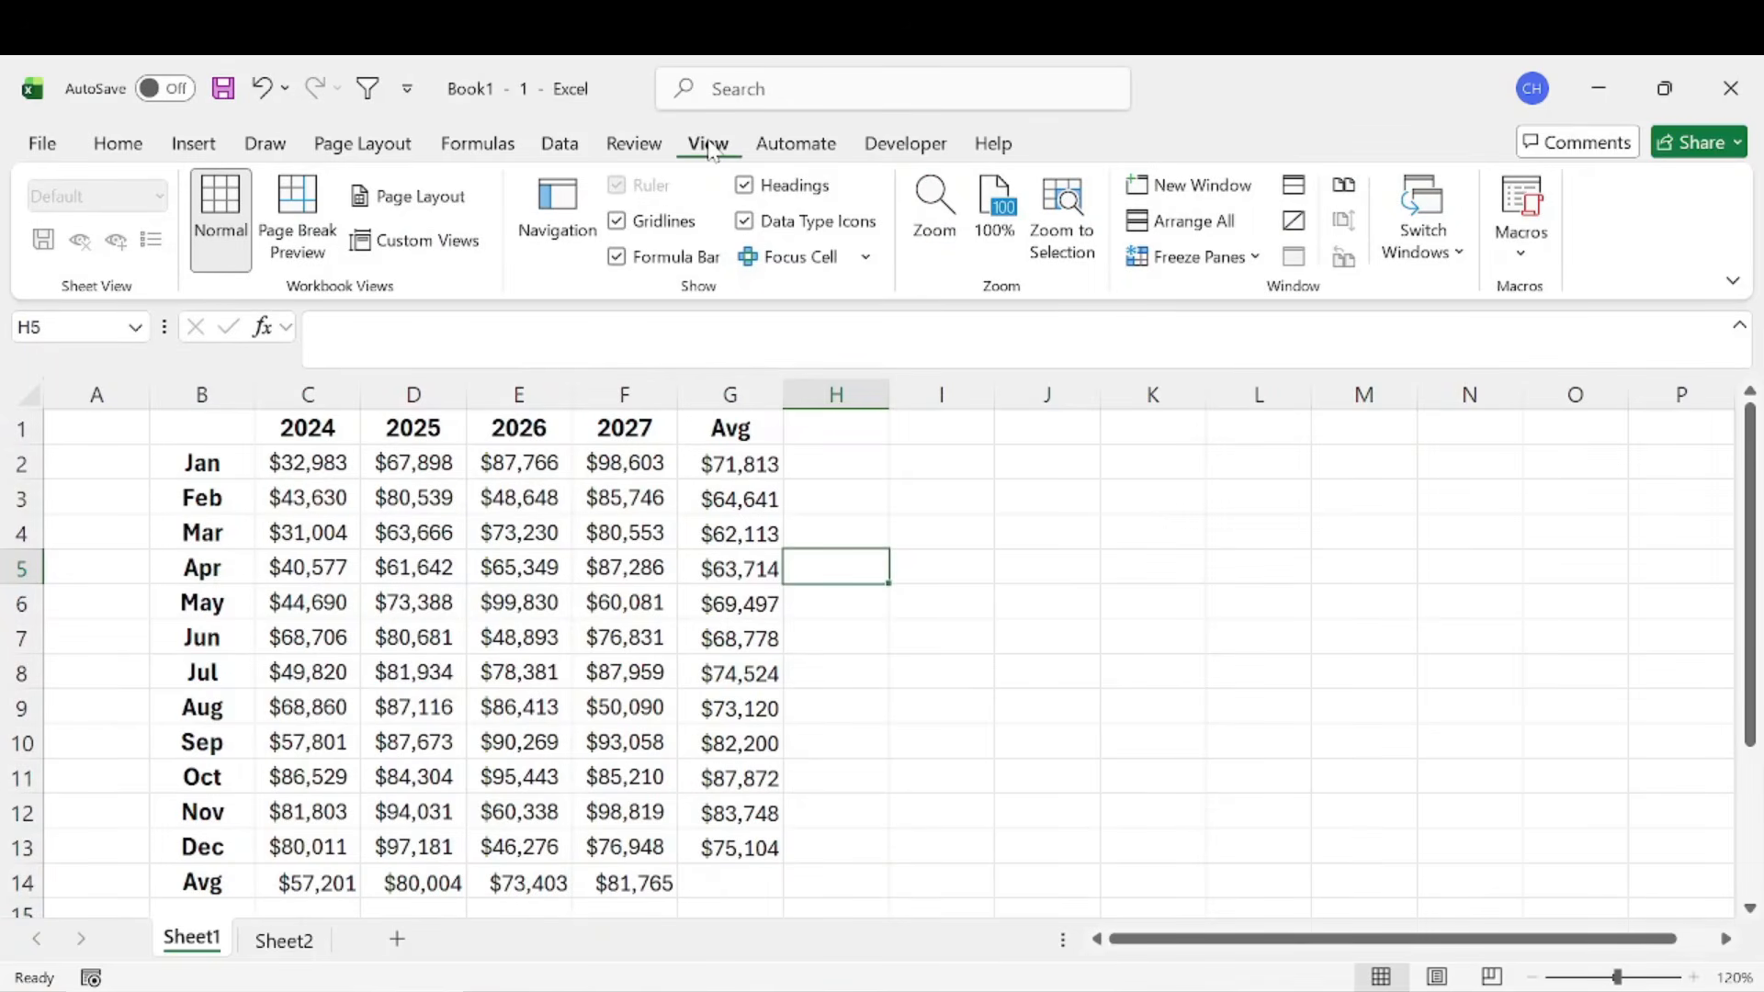
Arrange the two workbook windows side by side using the Vertical option
{"action": "left_click", "coordinate": [1191, 228]}
{"action": "left_click_drag", "start_coordinate": [1160, 413], "coordinate": [928, 347]}
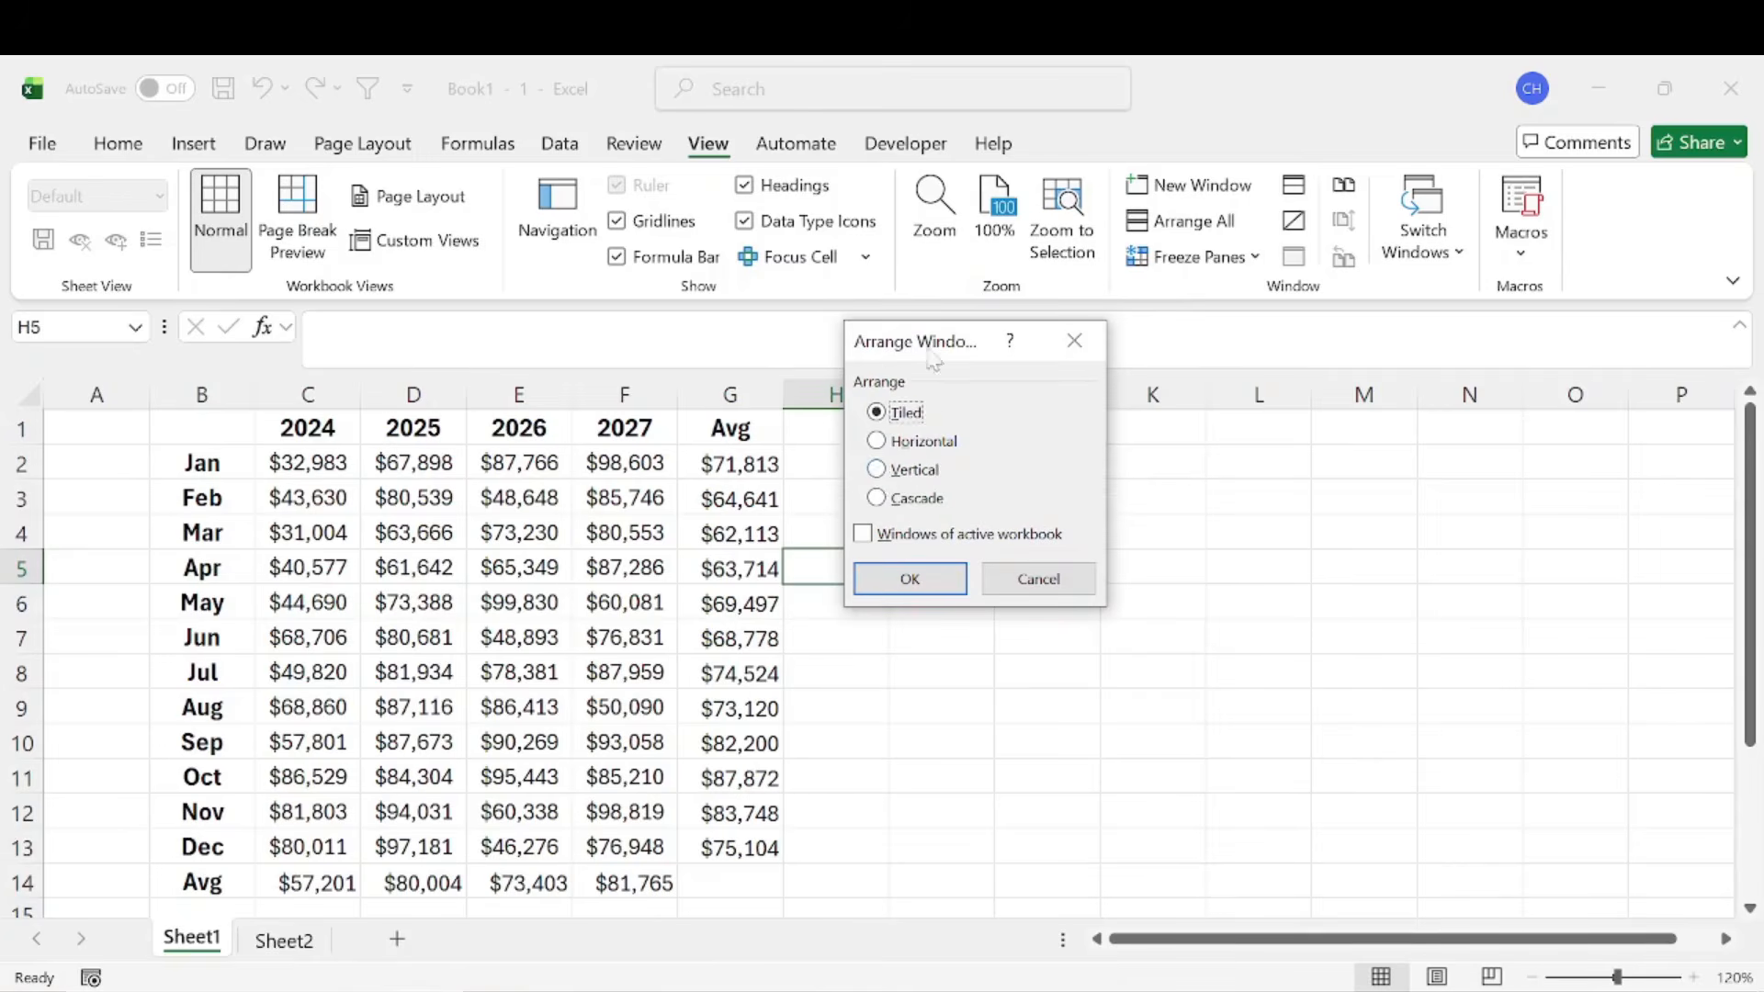
{"action": "left_click", "coordinate": [879, 471]}
{"action": "left_click", "coordinate": [908, 586]}
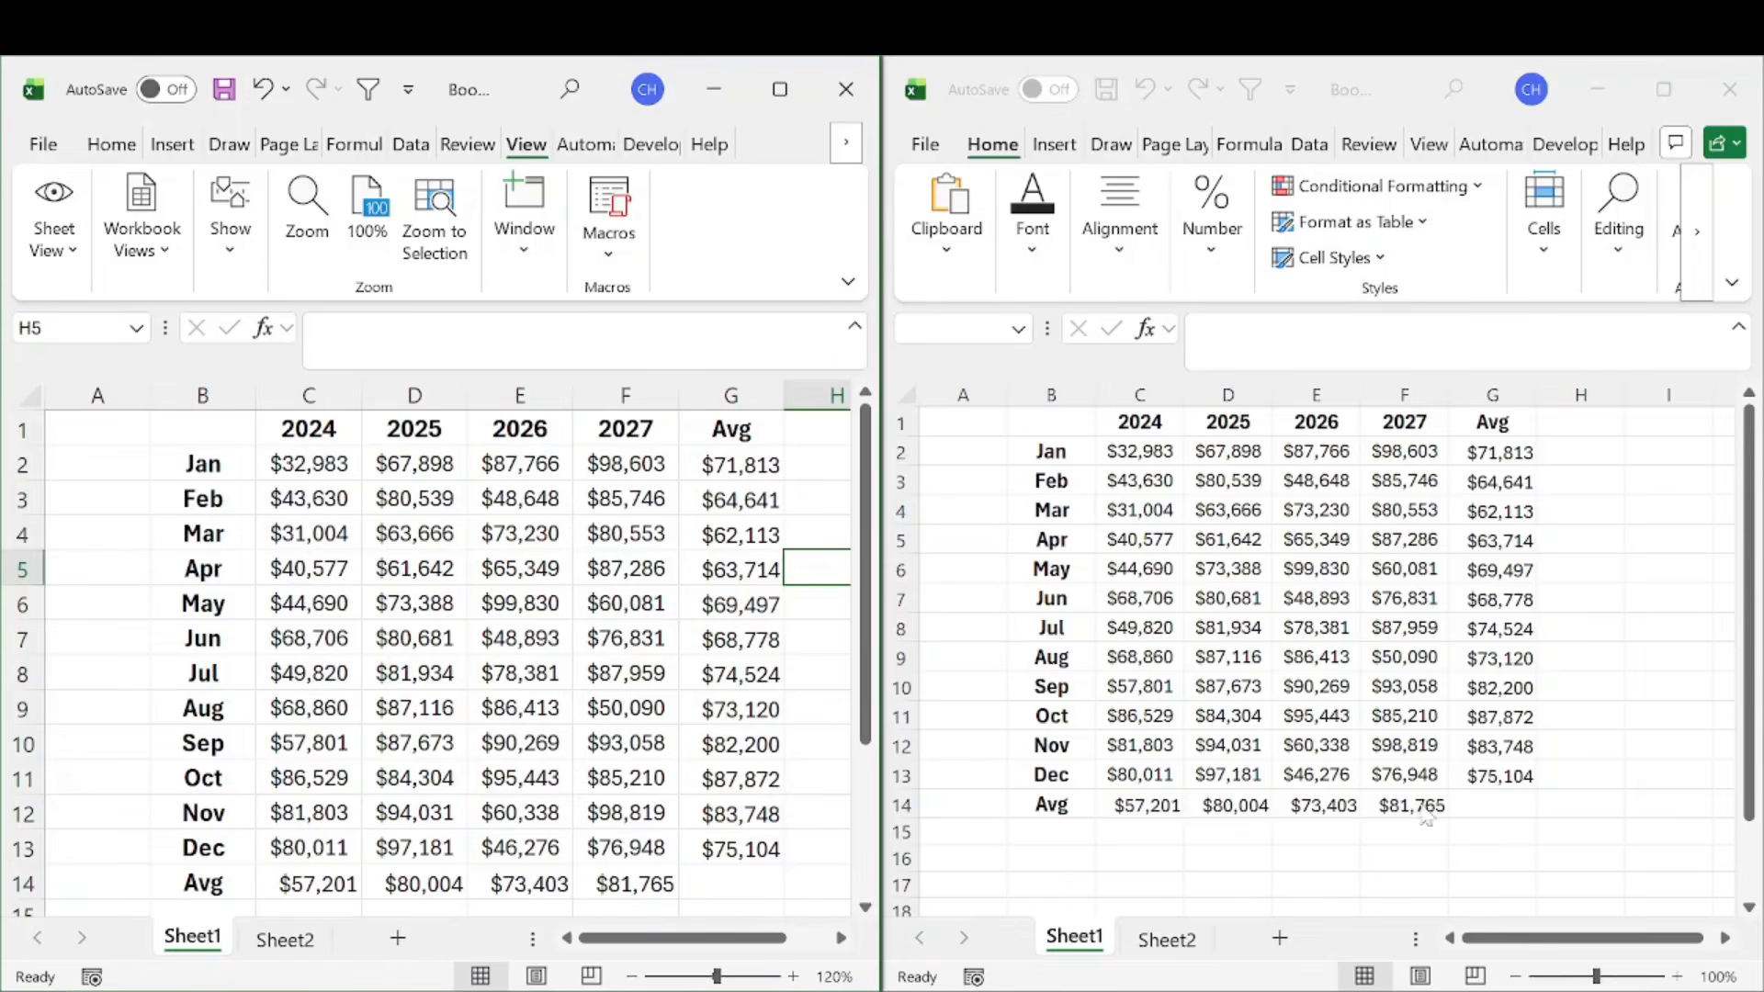
Display Sheet2 in the second window at 120% zoom, keeping Sheet1 in the original window
{"action": "left_click", "coordinate": [421, 595]}
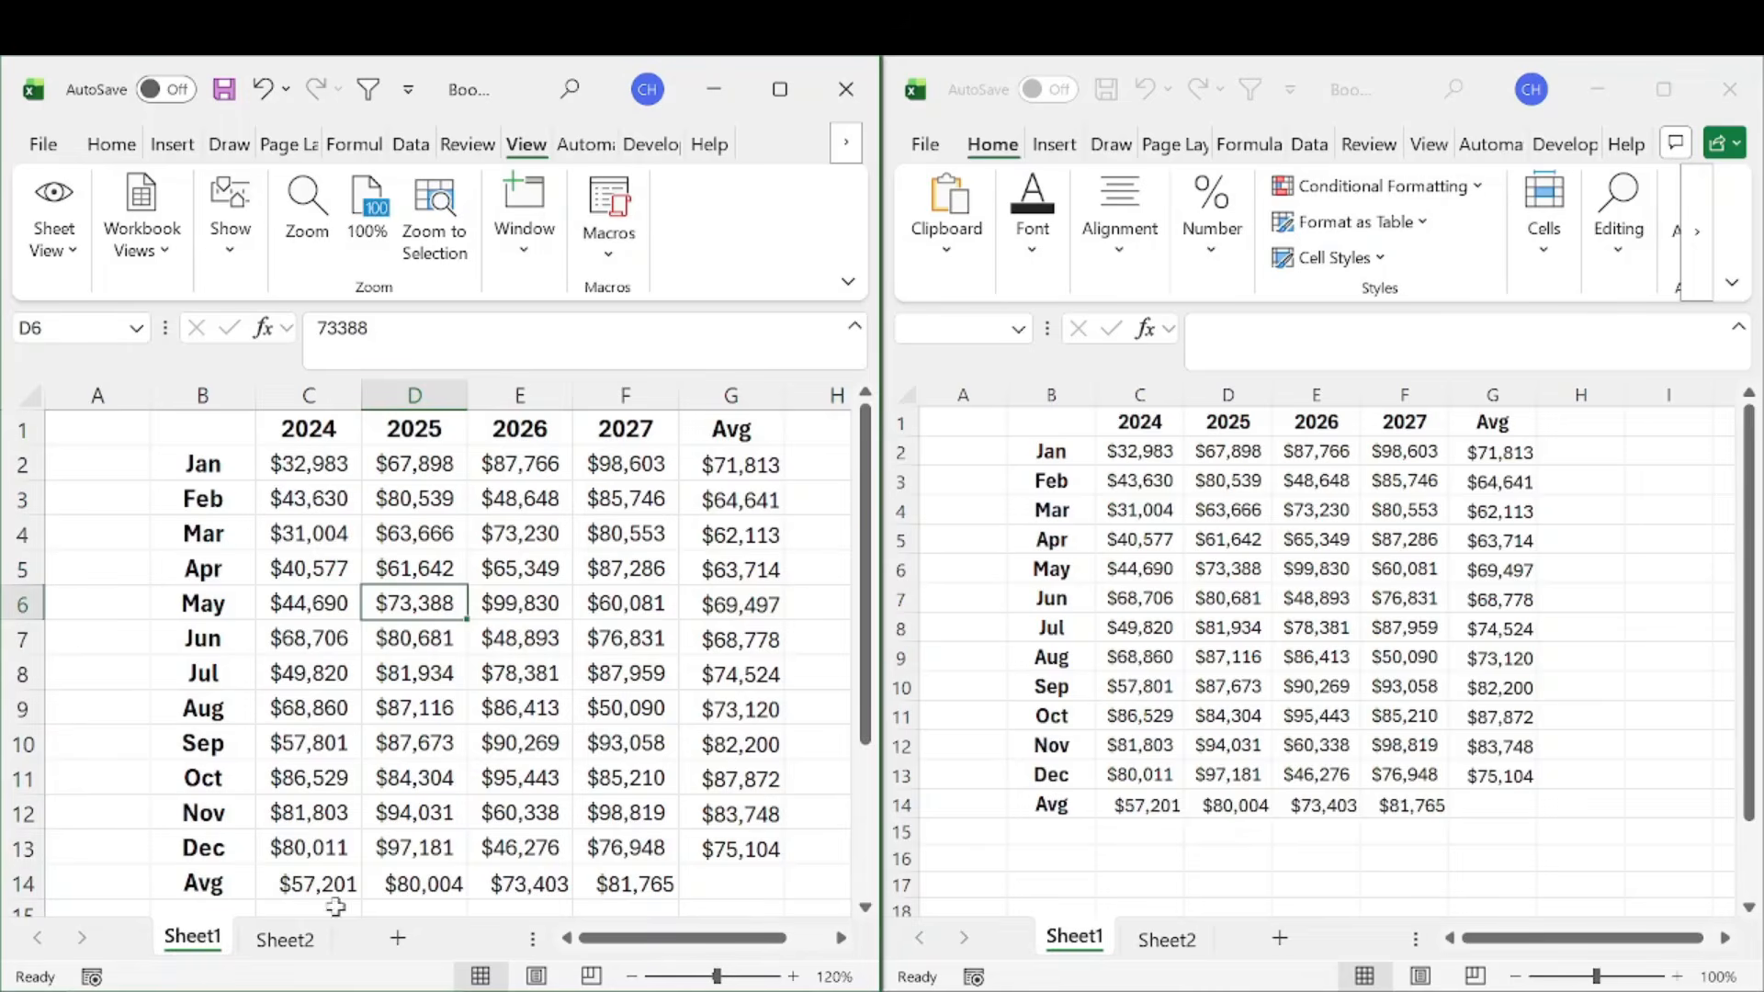
{"action": "left_click", "coordinate": [1172, 944]}
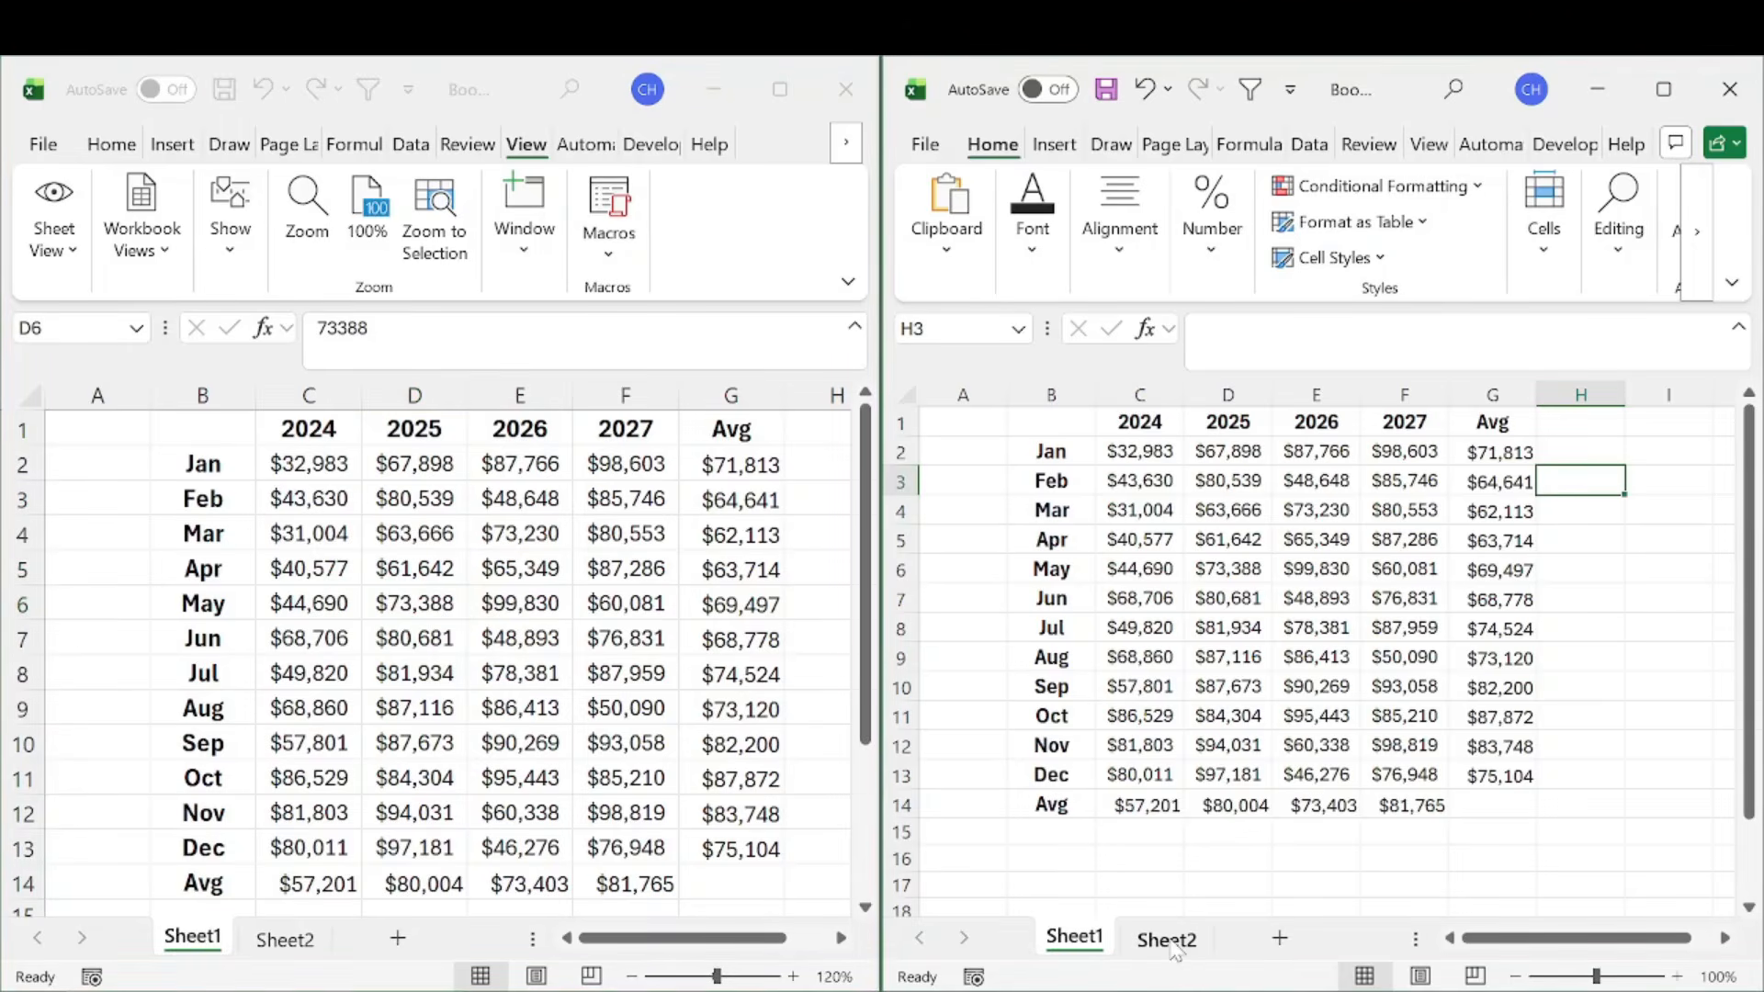
{"action": "scroll", "coordinate": [1136, 507], "scroll_direction": "up", "scroll_amount": 2}
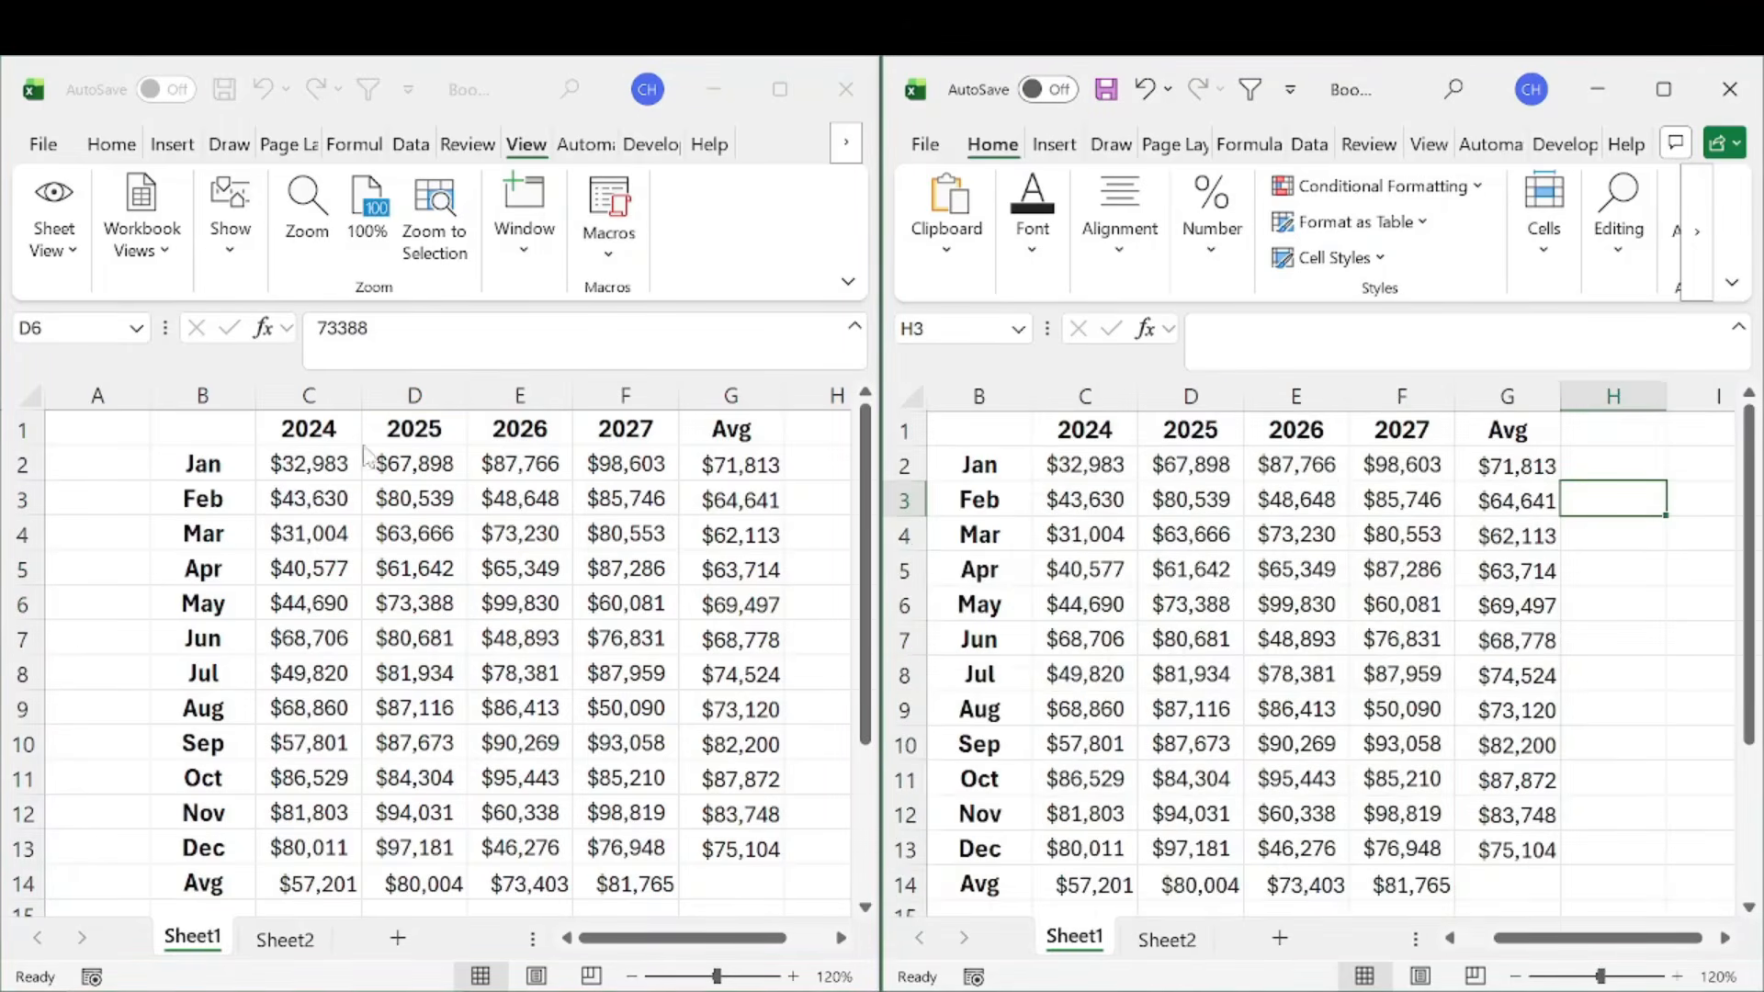
Compare the year header in cell F1 of Sheet1 with the one in Sheet2
{"action": "left_click", "coordinate": [296, 431]}
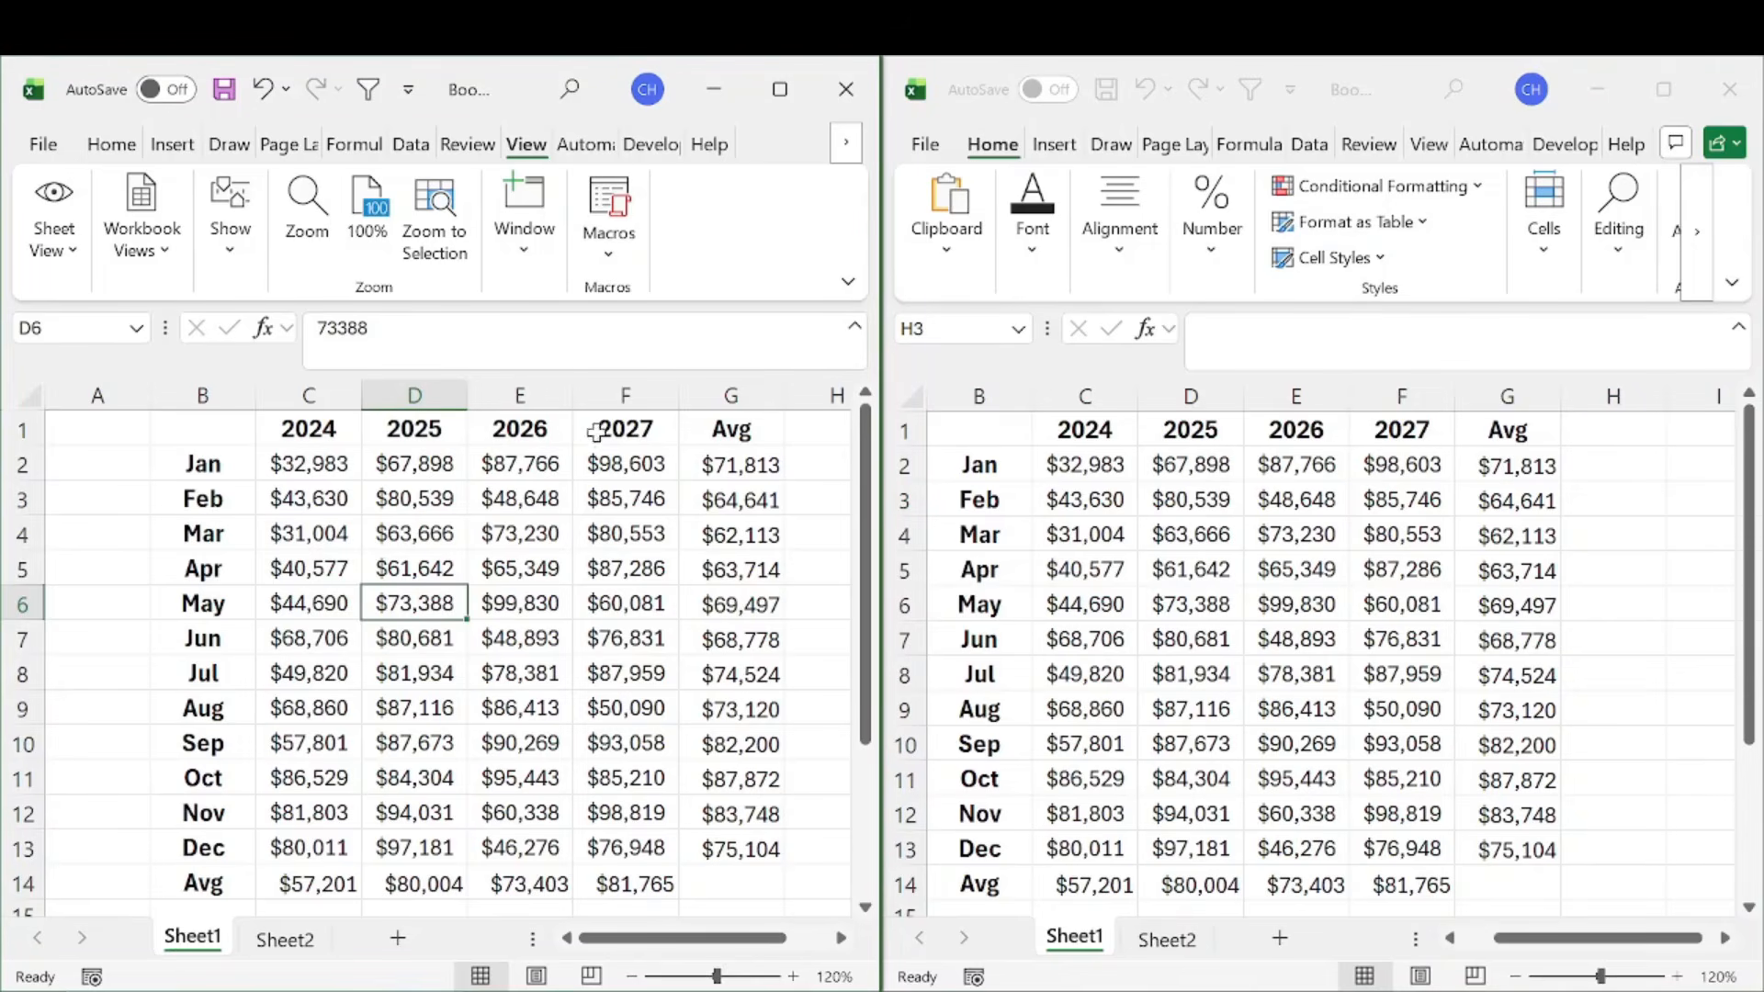
{"action": "left_click", "coordinate": [630, 425]}
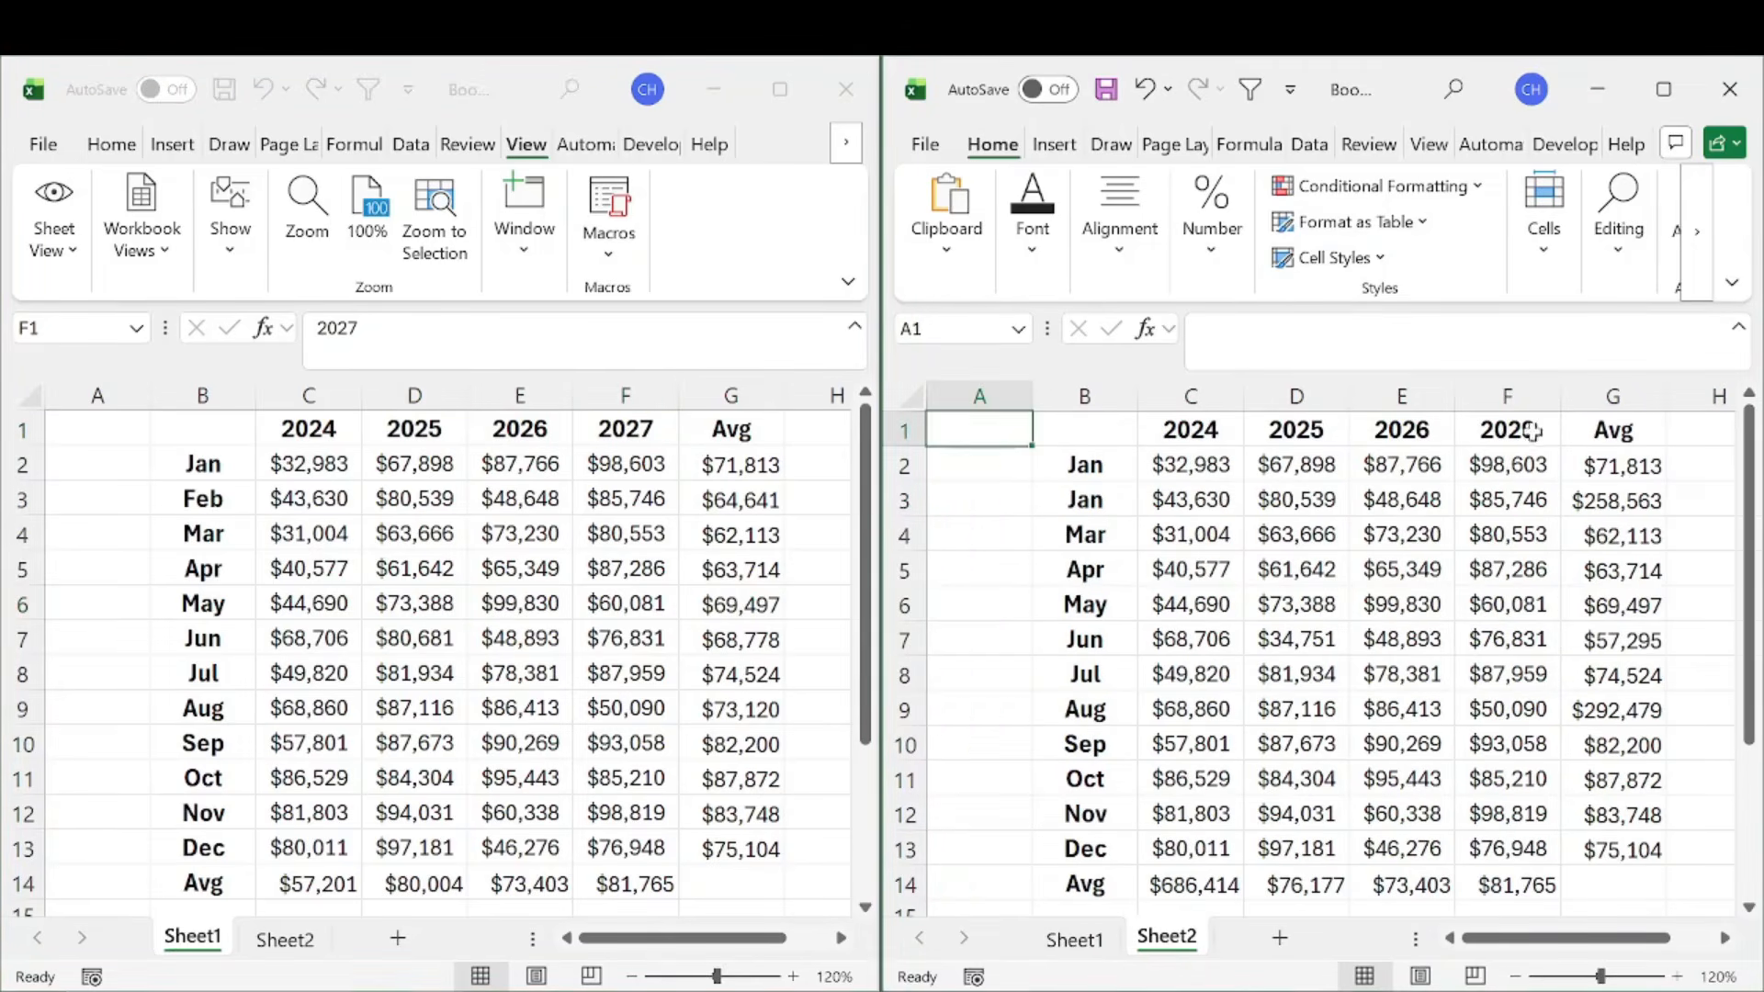
{"action": "left_click", "coordinate": [1522, 432]}
{"action": "left_click_drag", "start_coordinate": [1586, 934], "coordinate": [1605, 937]}
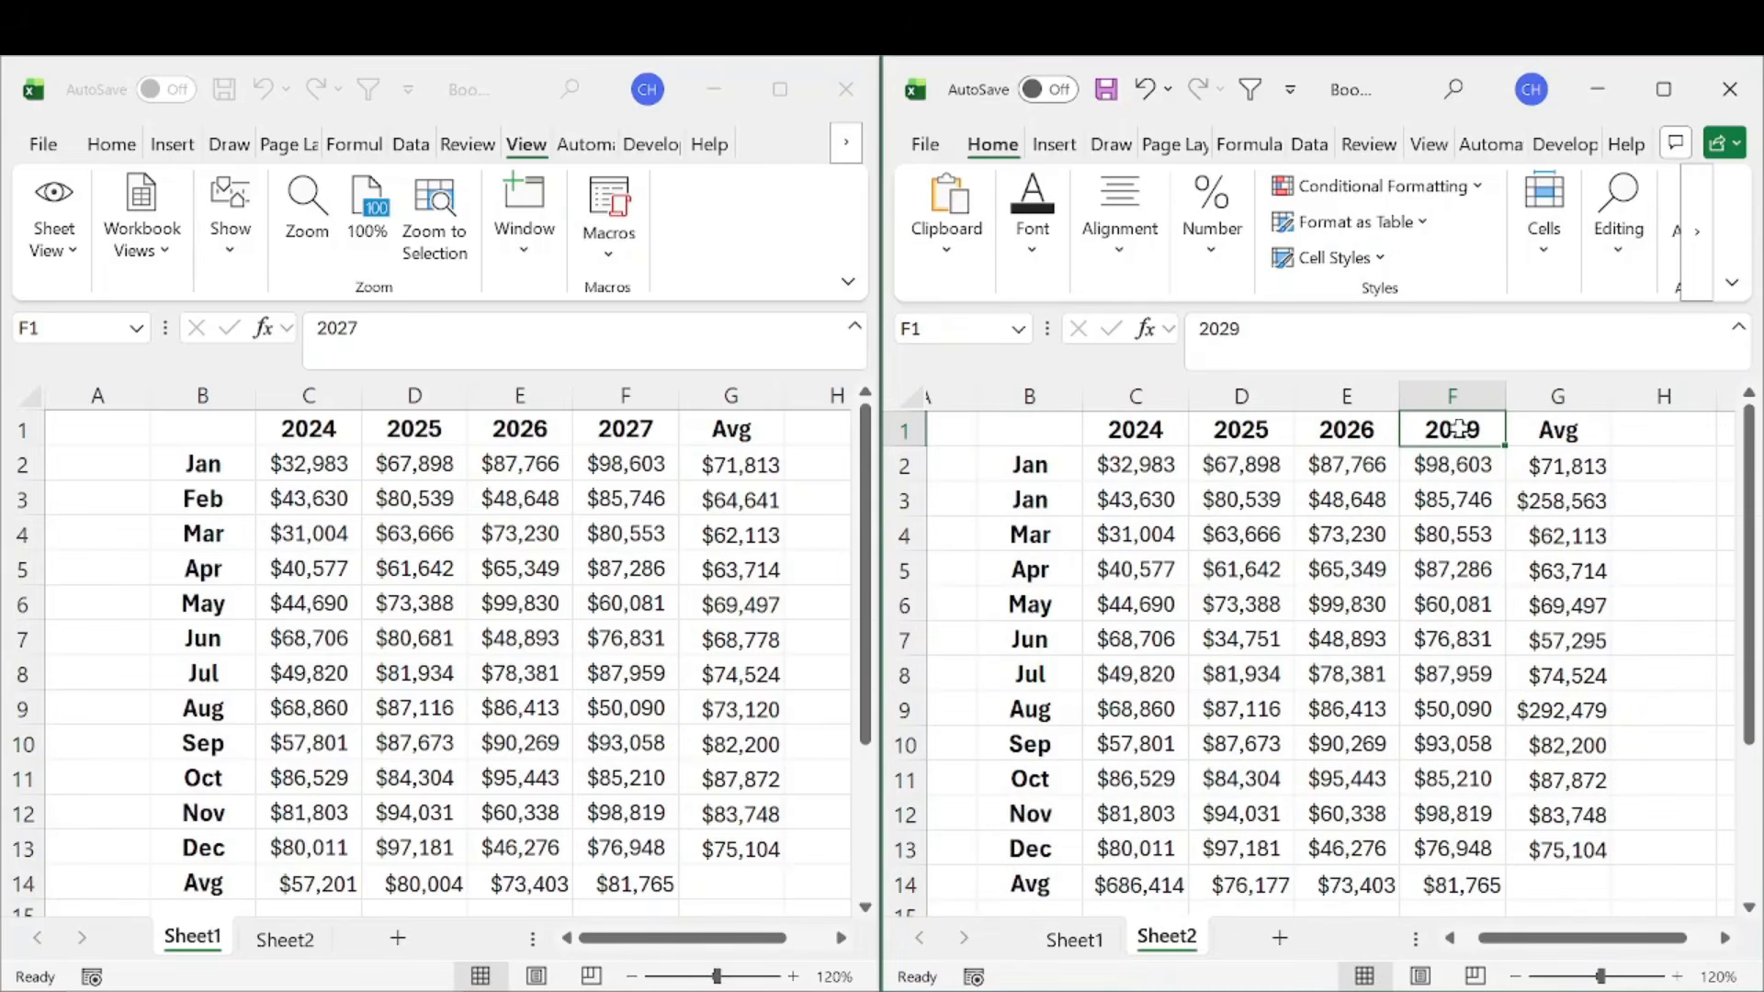
Select B1:G14 on Sheet1 and start a new conditional formatting rule that uses a formula to determine which cells to format
{"action": "left_click", "coordinate": [328, 575]}
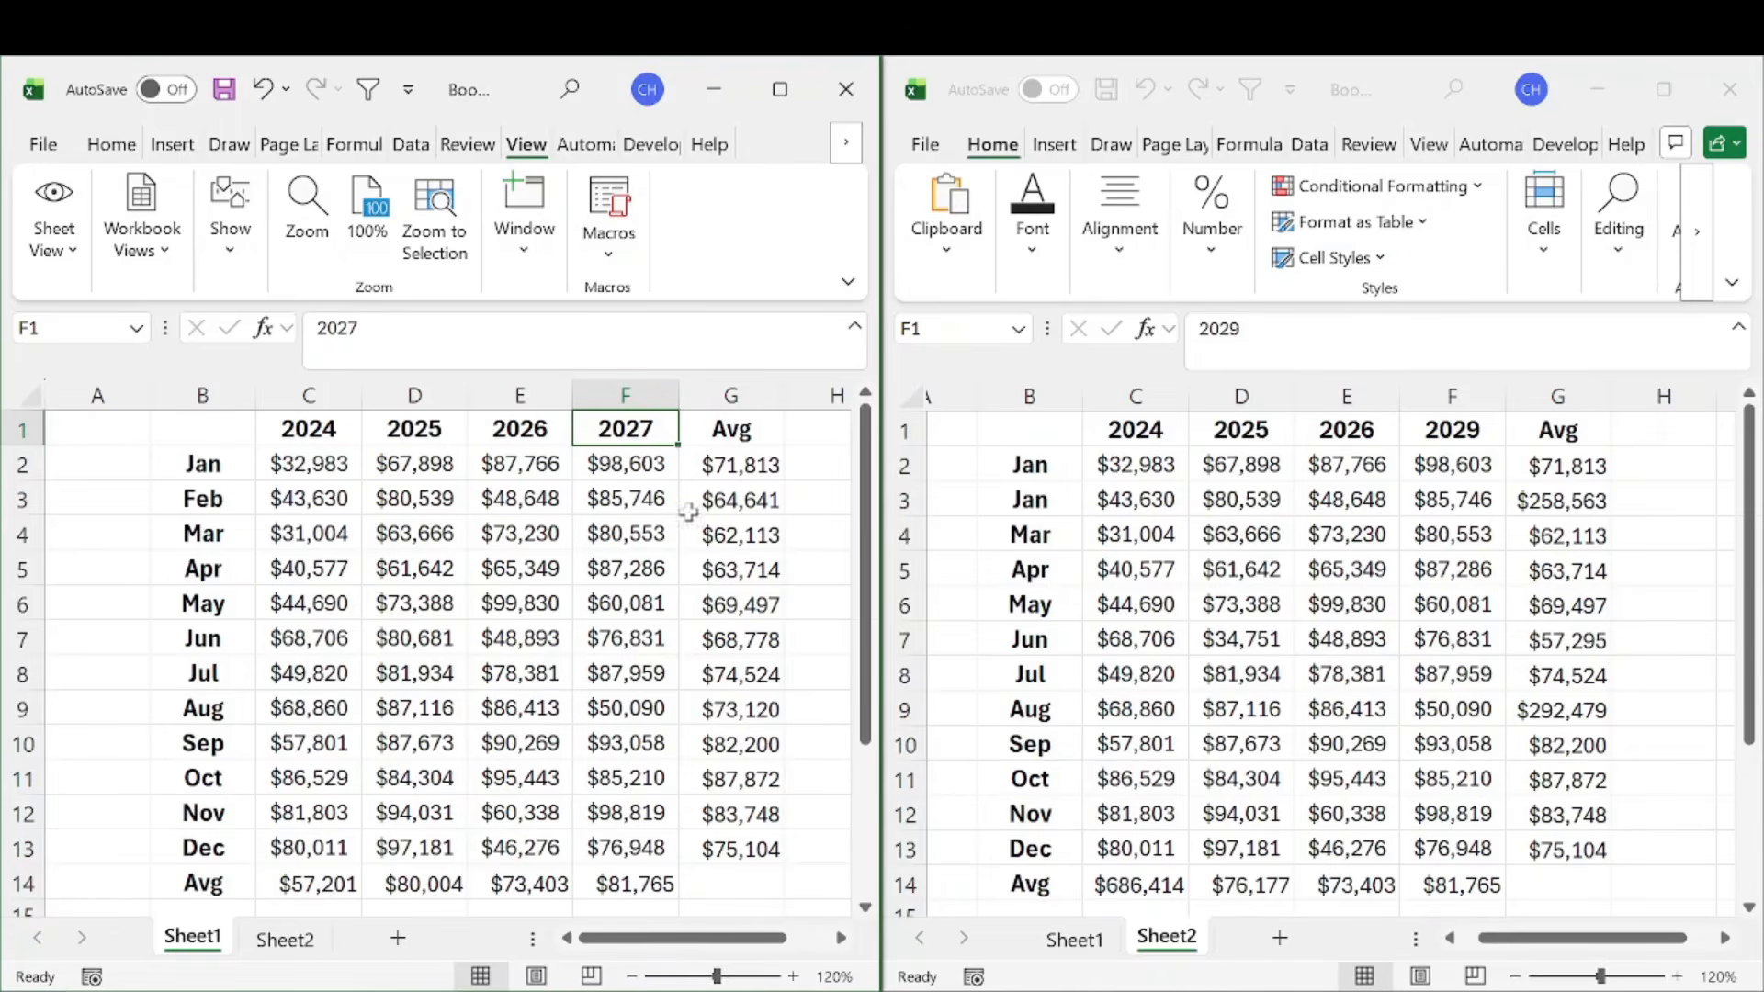
{"action": "left_click_drag", "start_coordinate": [241, 441], "coordinate": [740, 870]}
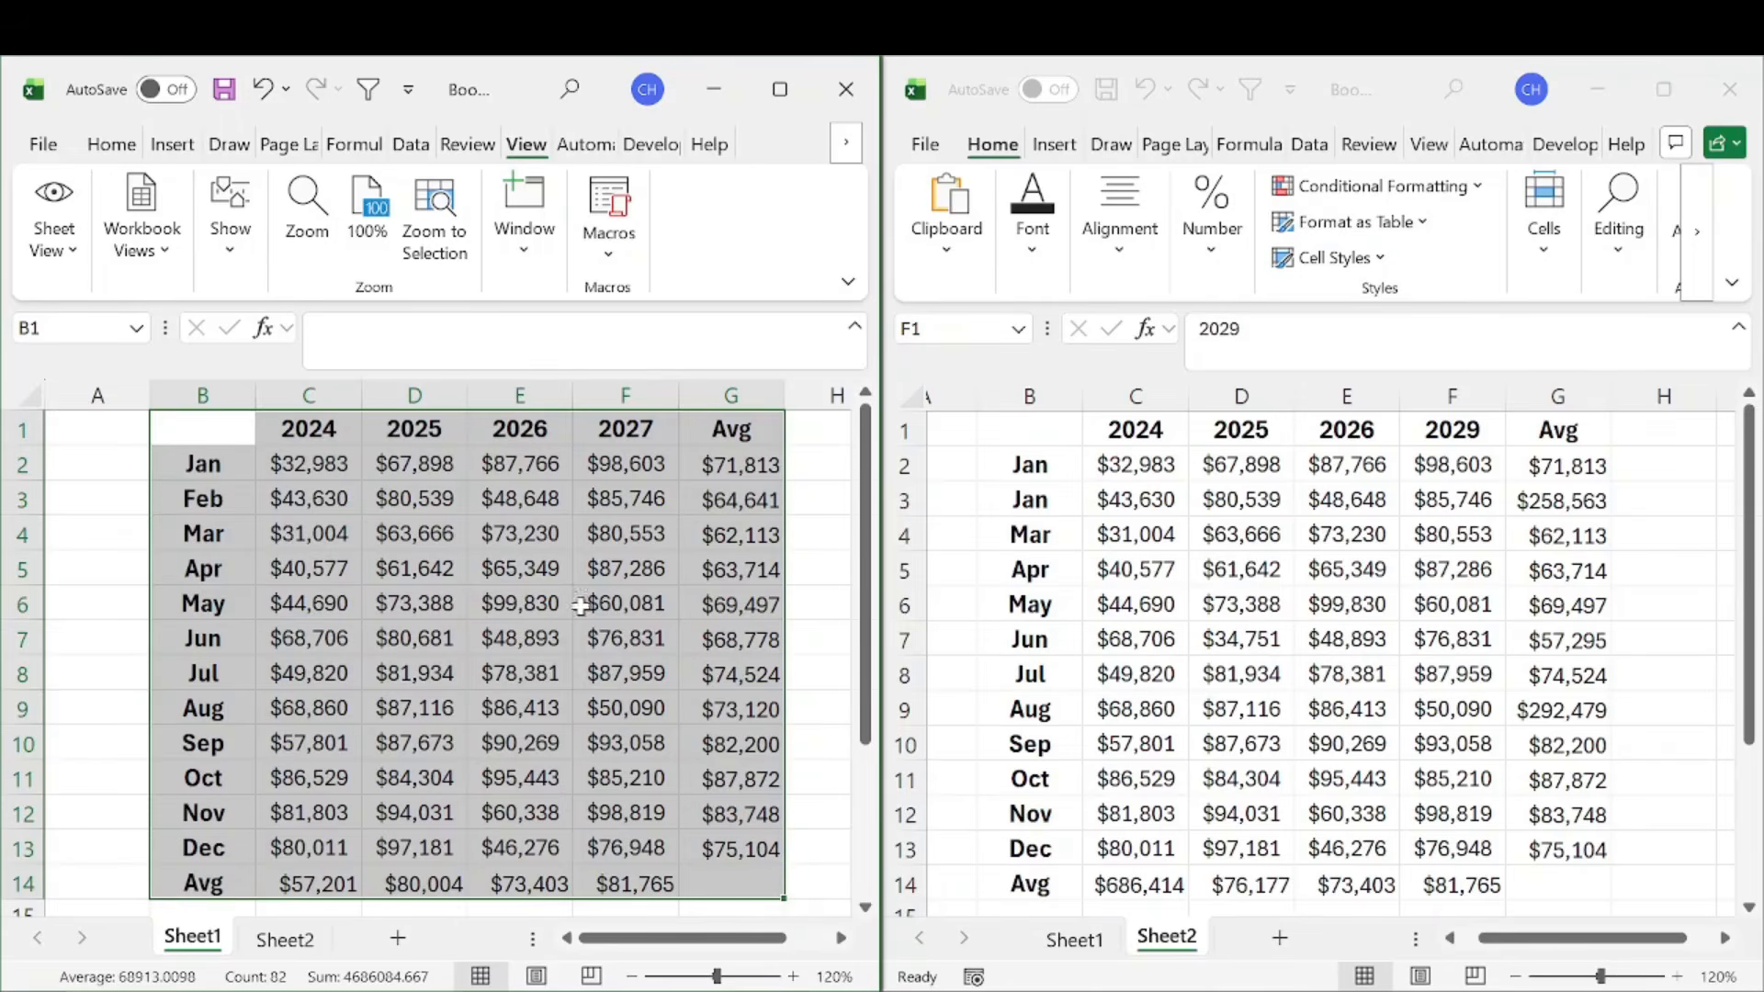
{"action": "left_click", "coordinate": [111, 146]}
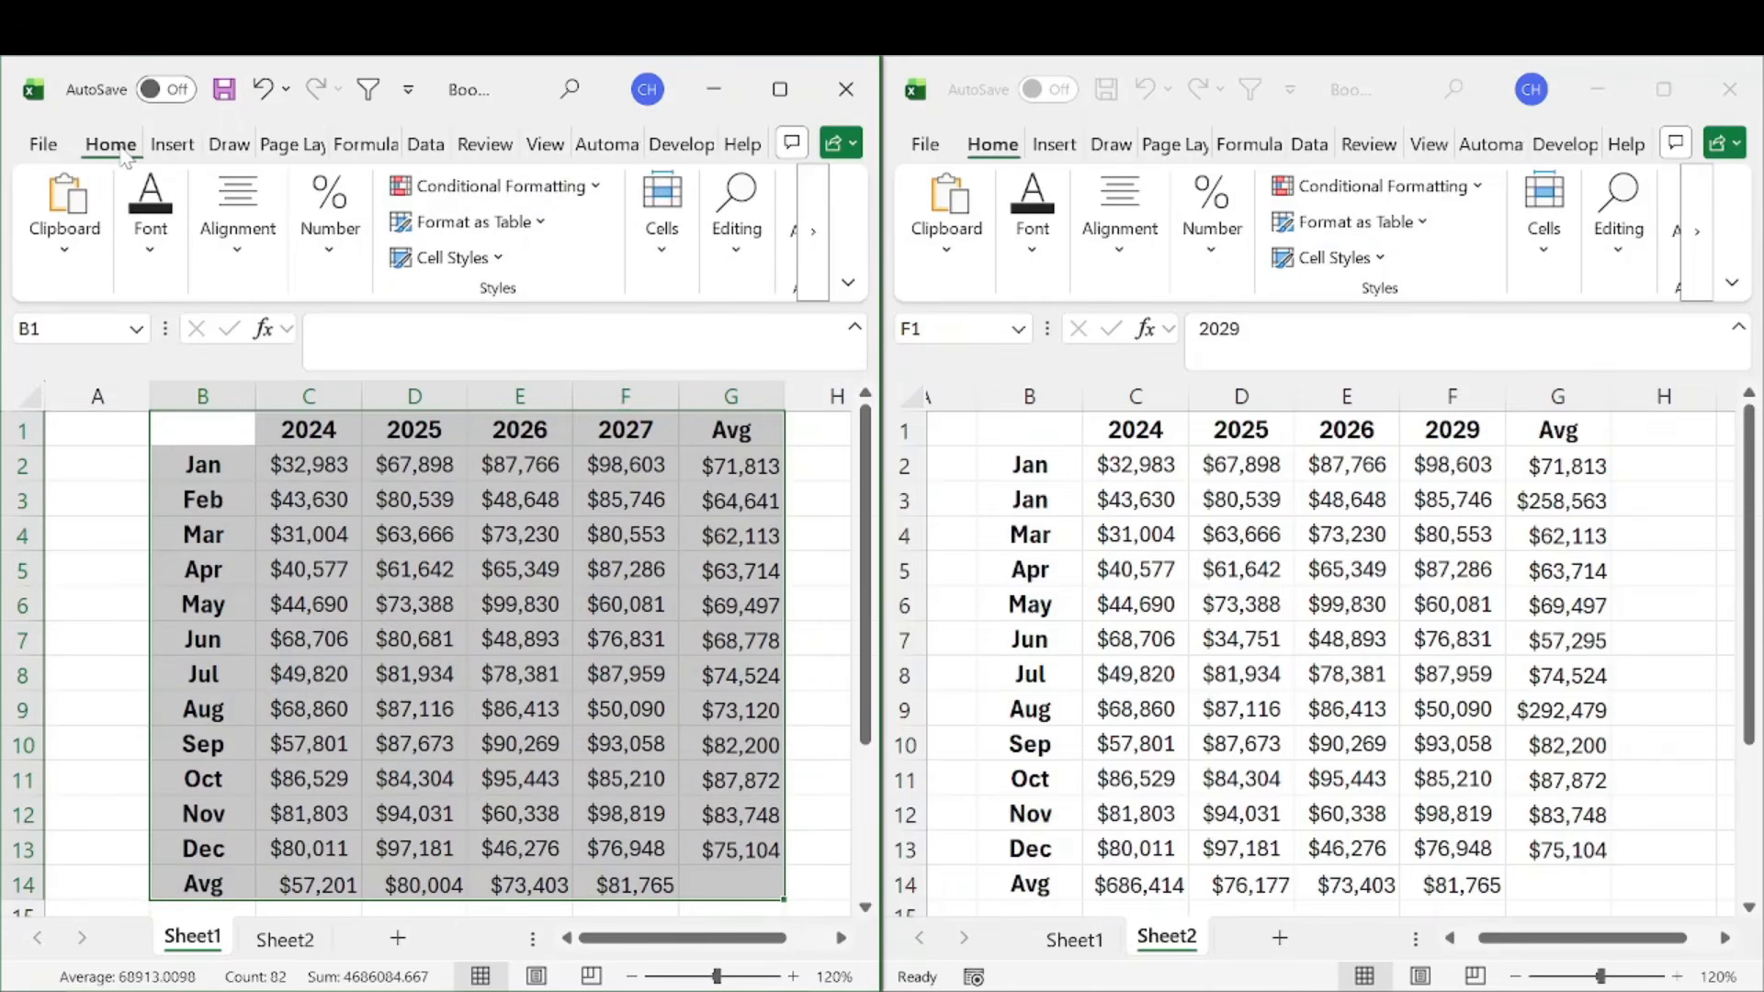
{"action": "left_click", "coordinate": [812, 231]}
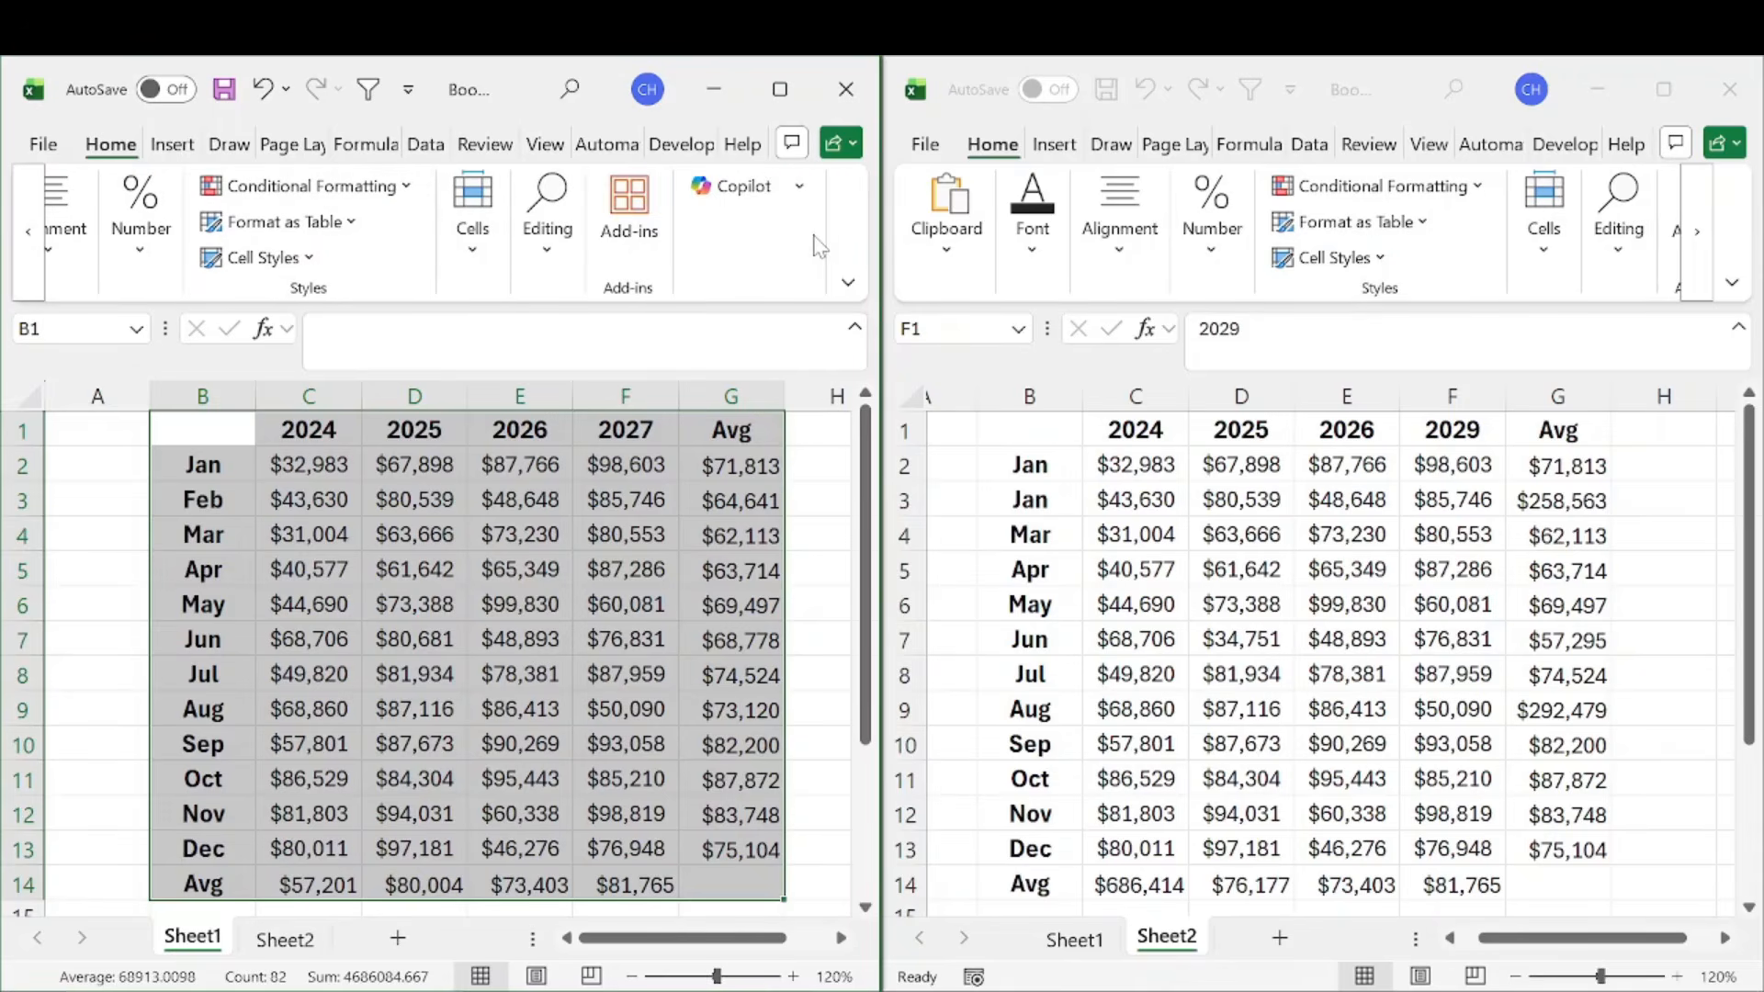
{"action": "left_click", "coordinate": [326, 186]}
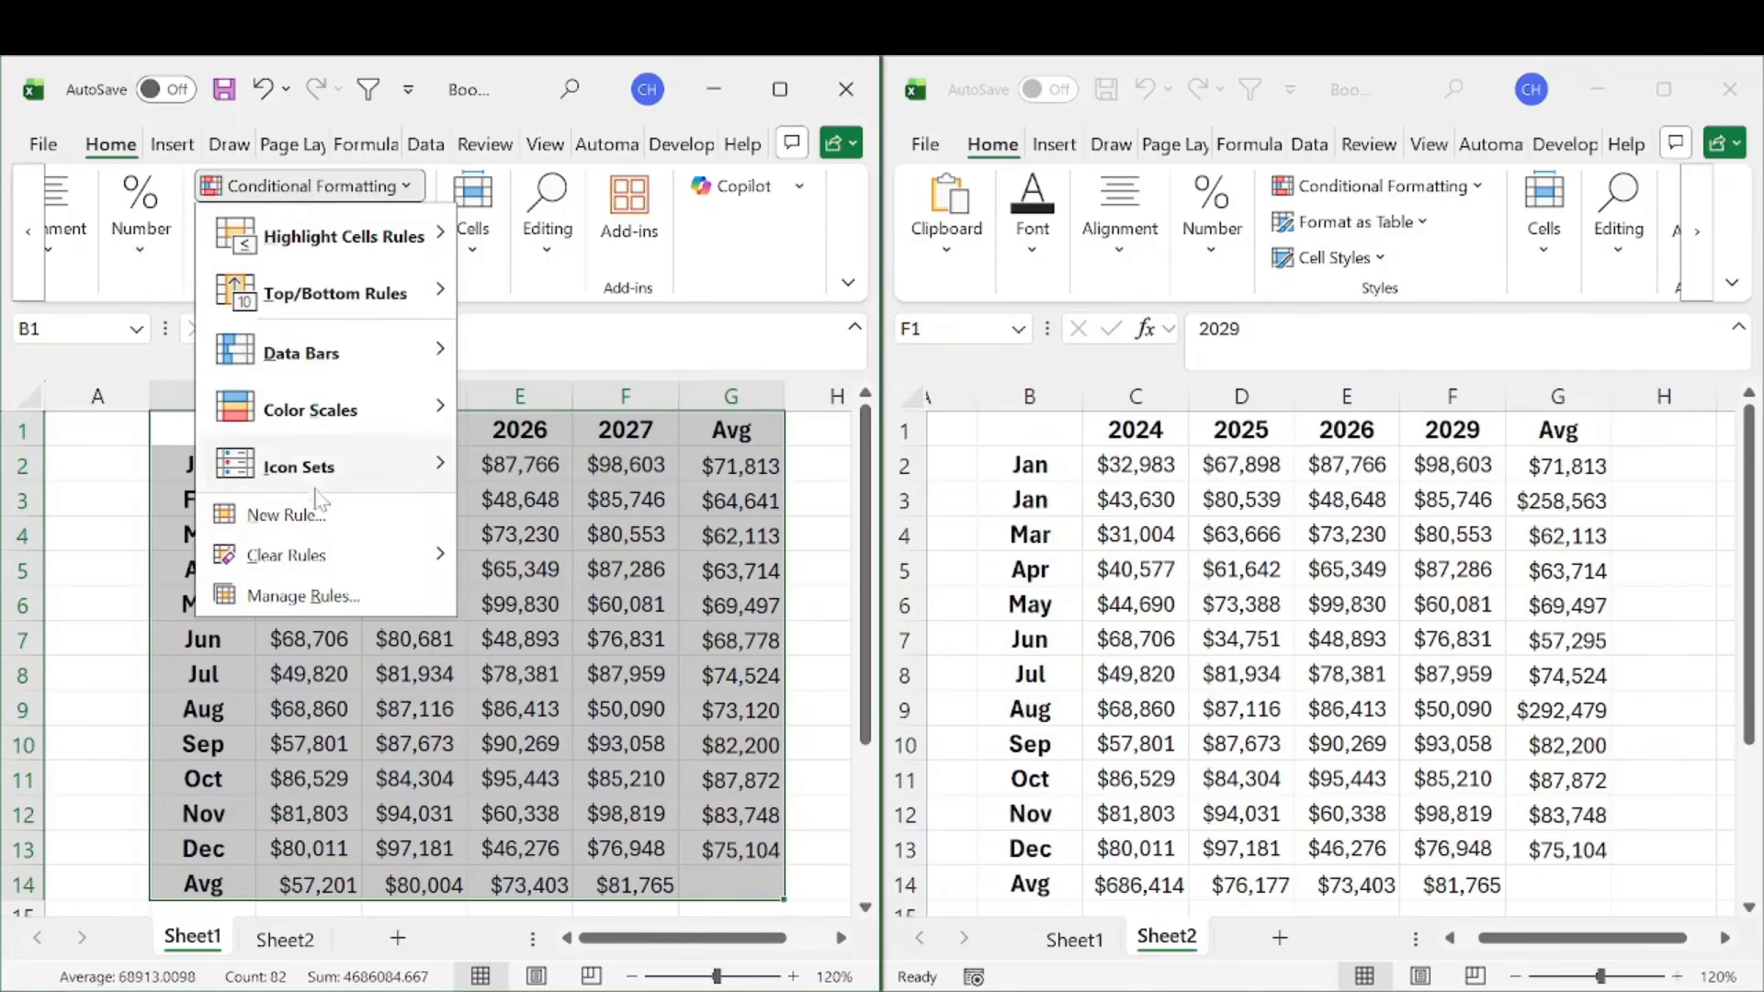
{"action": "left_click", "coordinate": [298, 515]}
{"action": "left_click_drag", "start_coordinate": [1061, 241], "coordinate": [955, 215]}
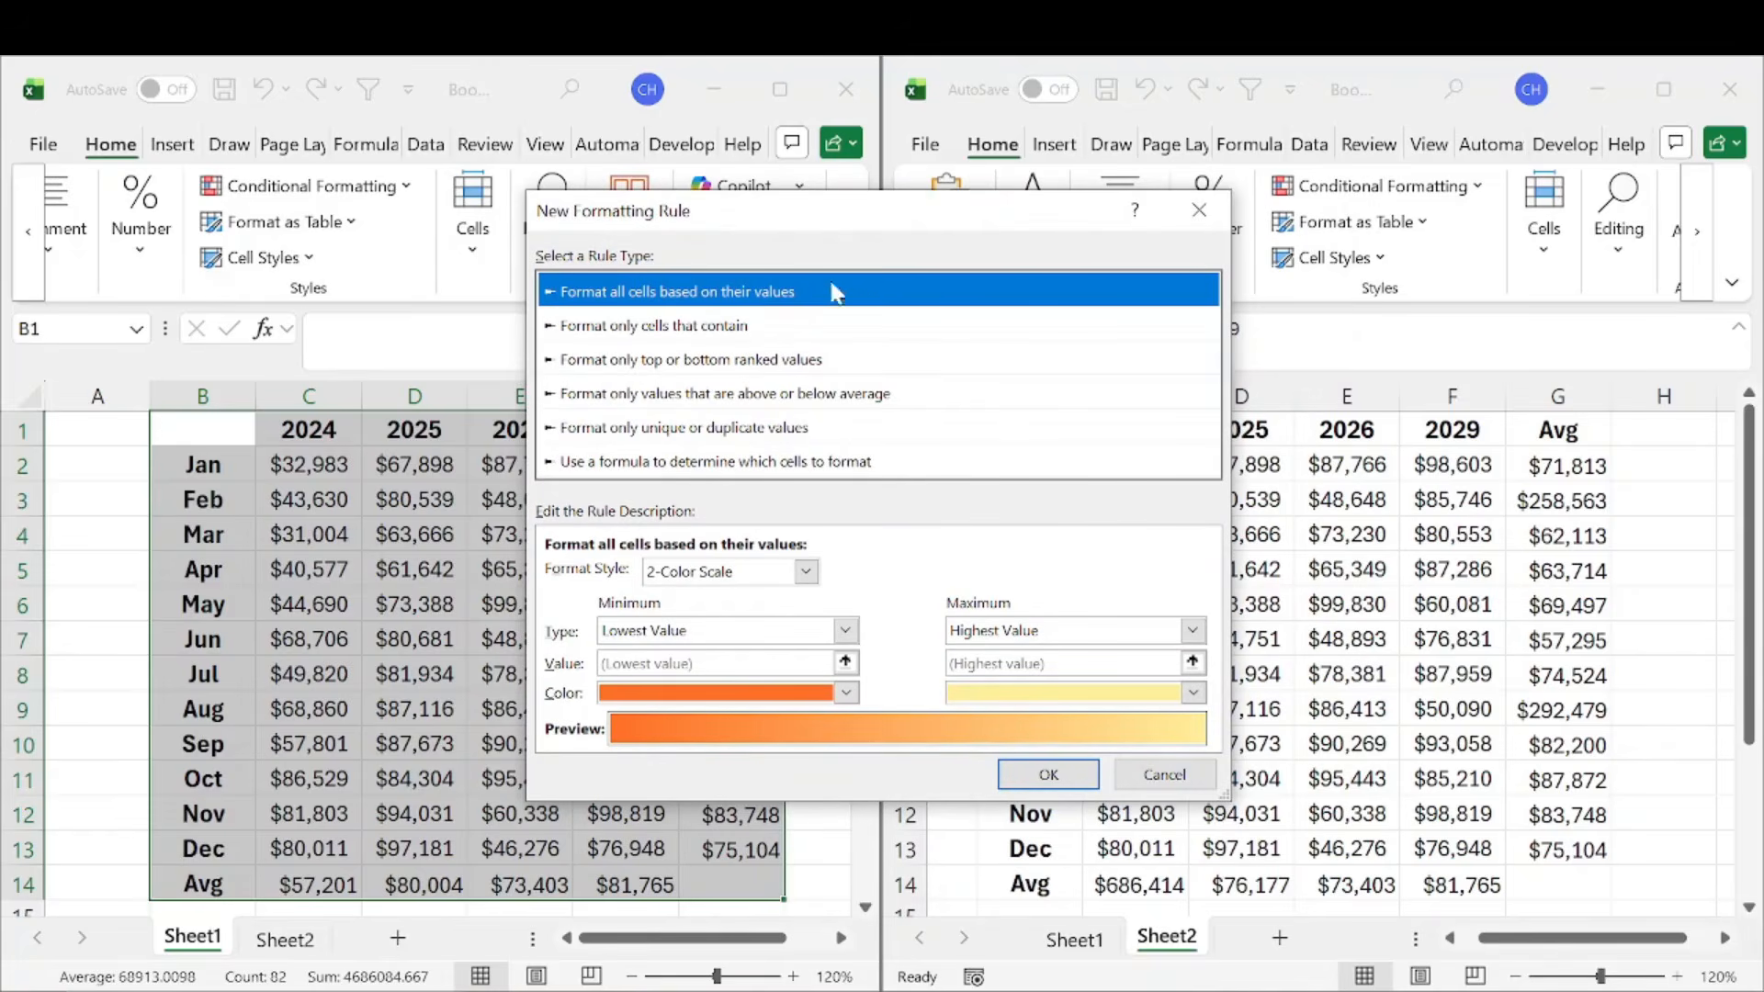
{"action": "left_click", "coordinate": [625, 463]}
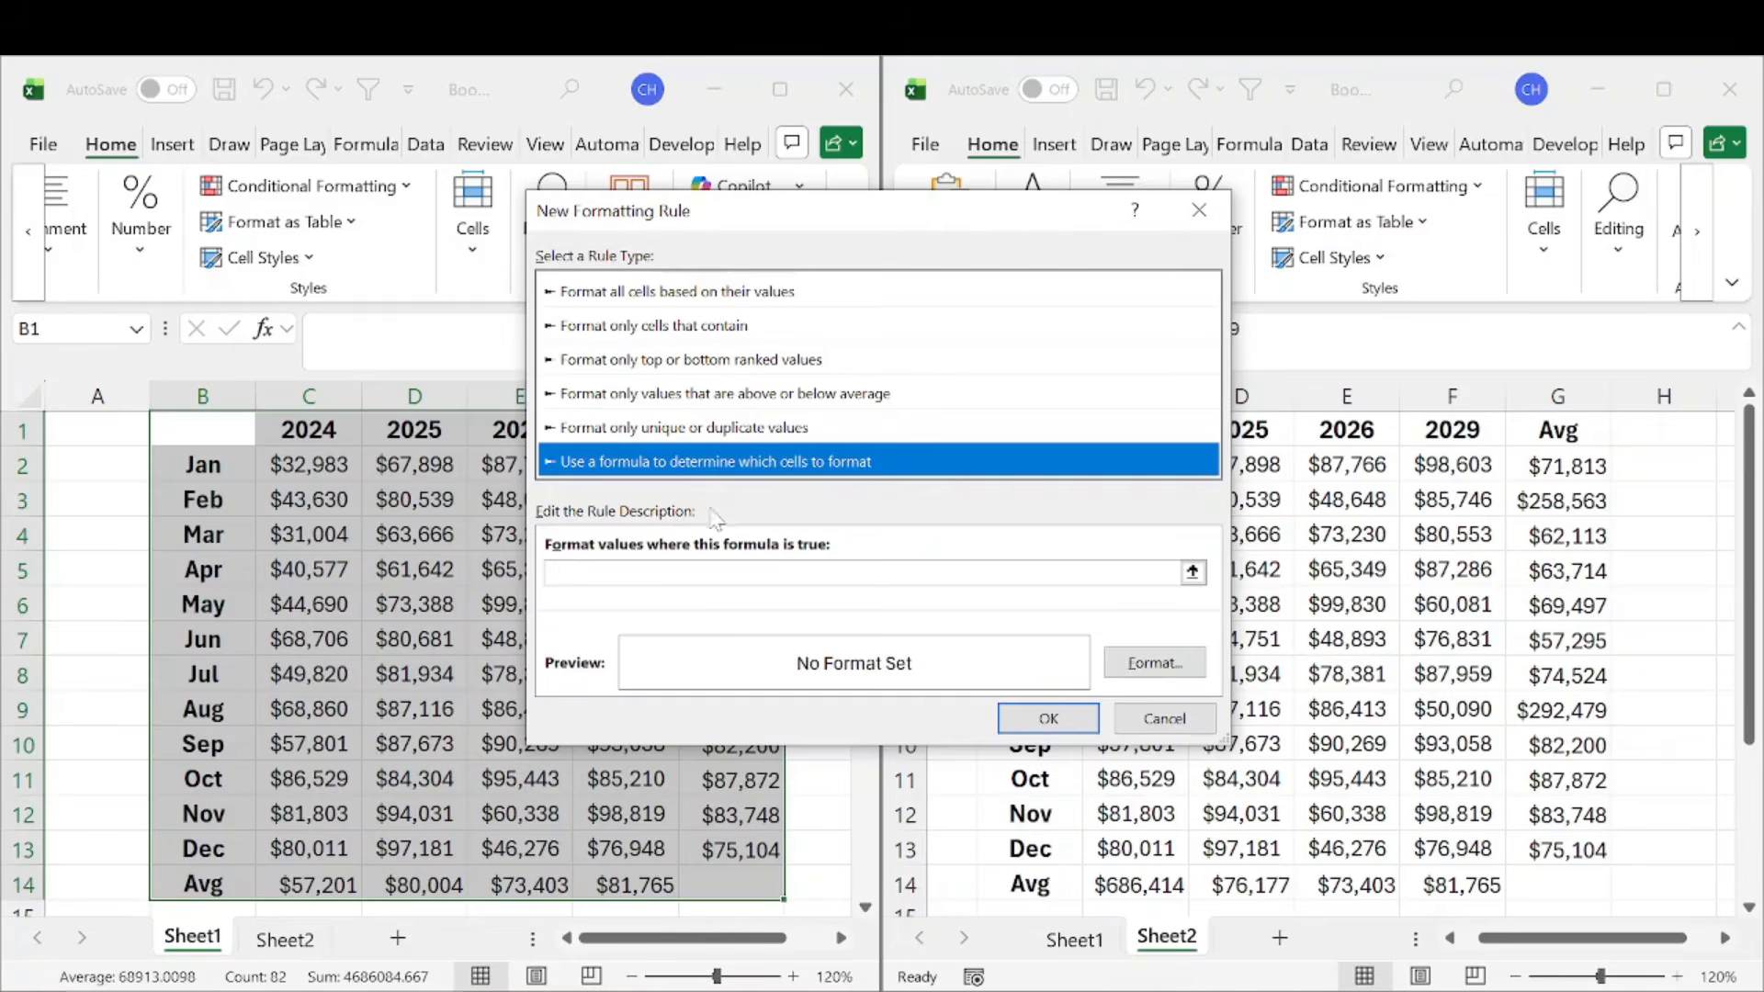
Enter the rule formula =B1<>Sheet2!B1, with both cell references relative
{"action": "left_click", "coordinate": [645, 571]}
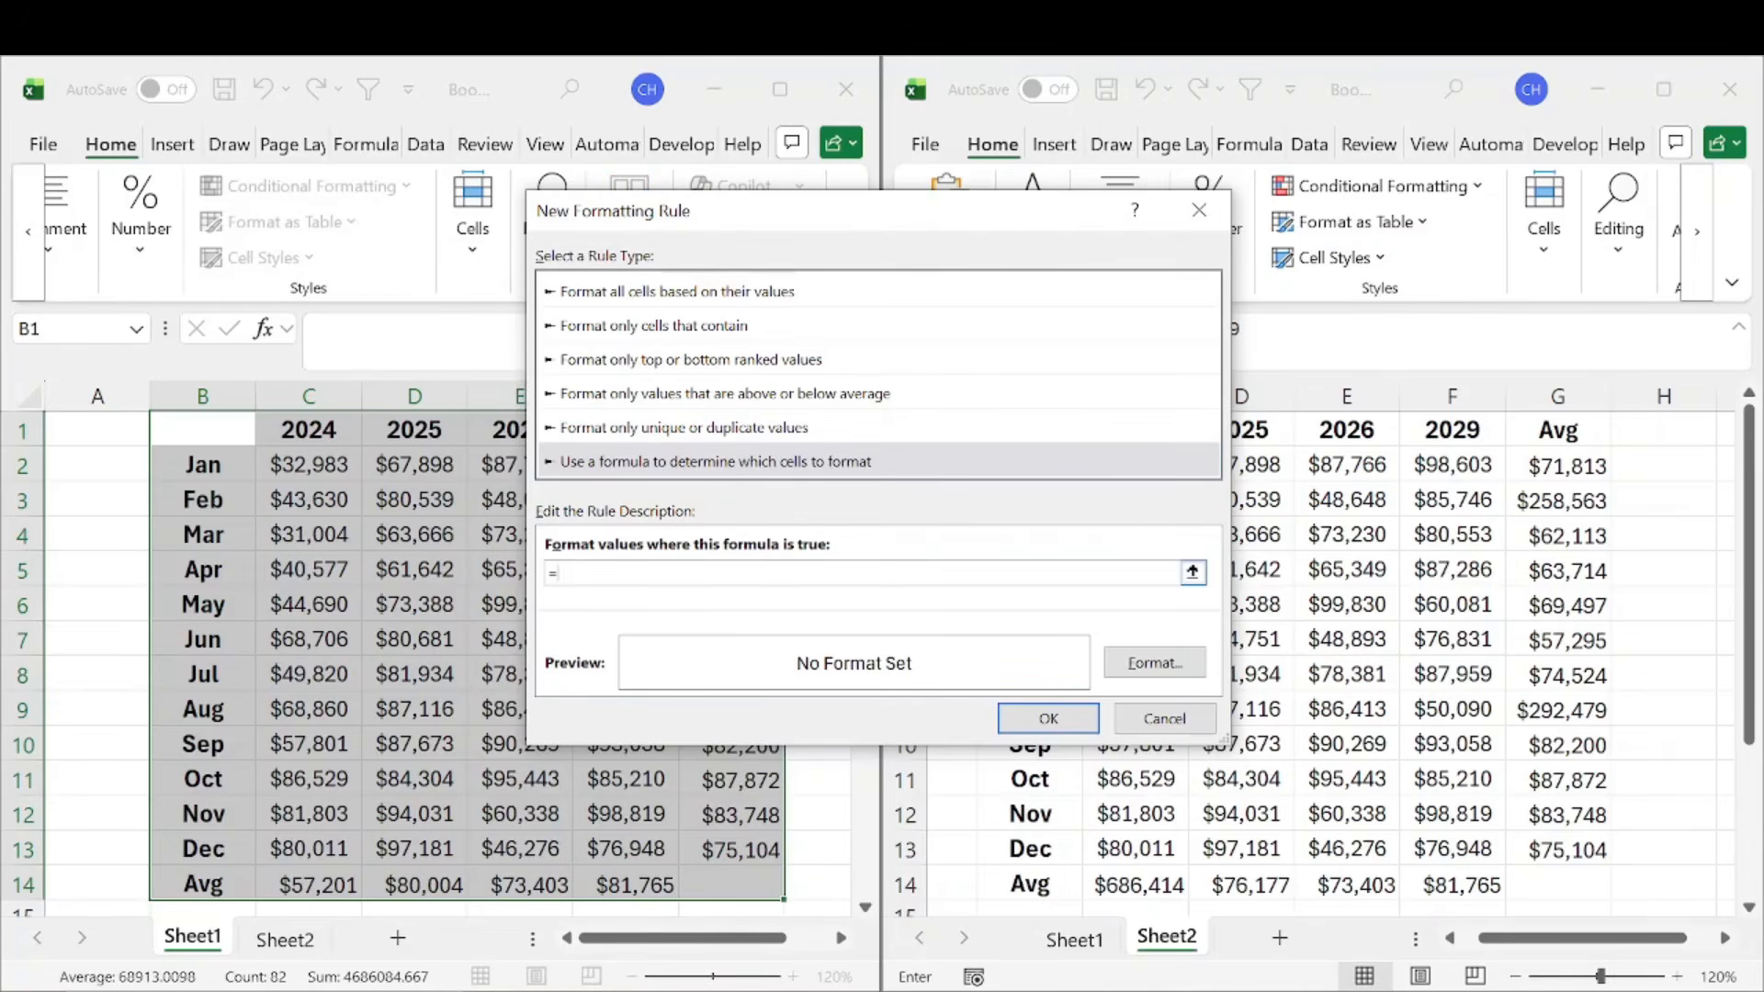
{"action": "left_click", "coordinate": [211, 429]}
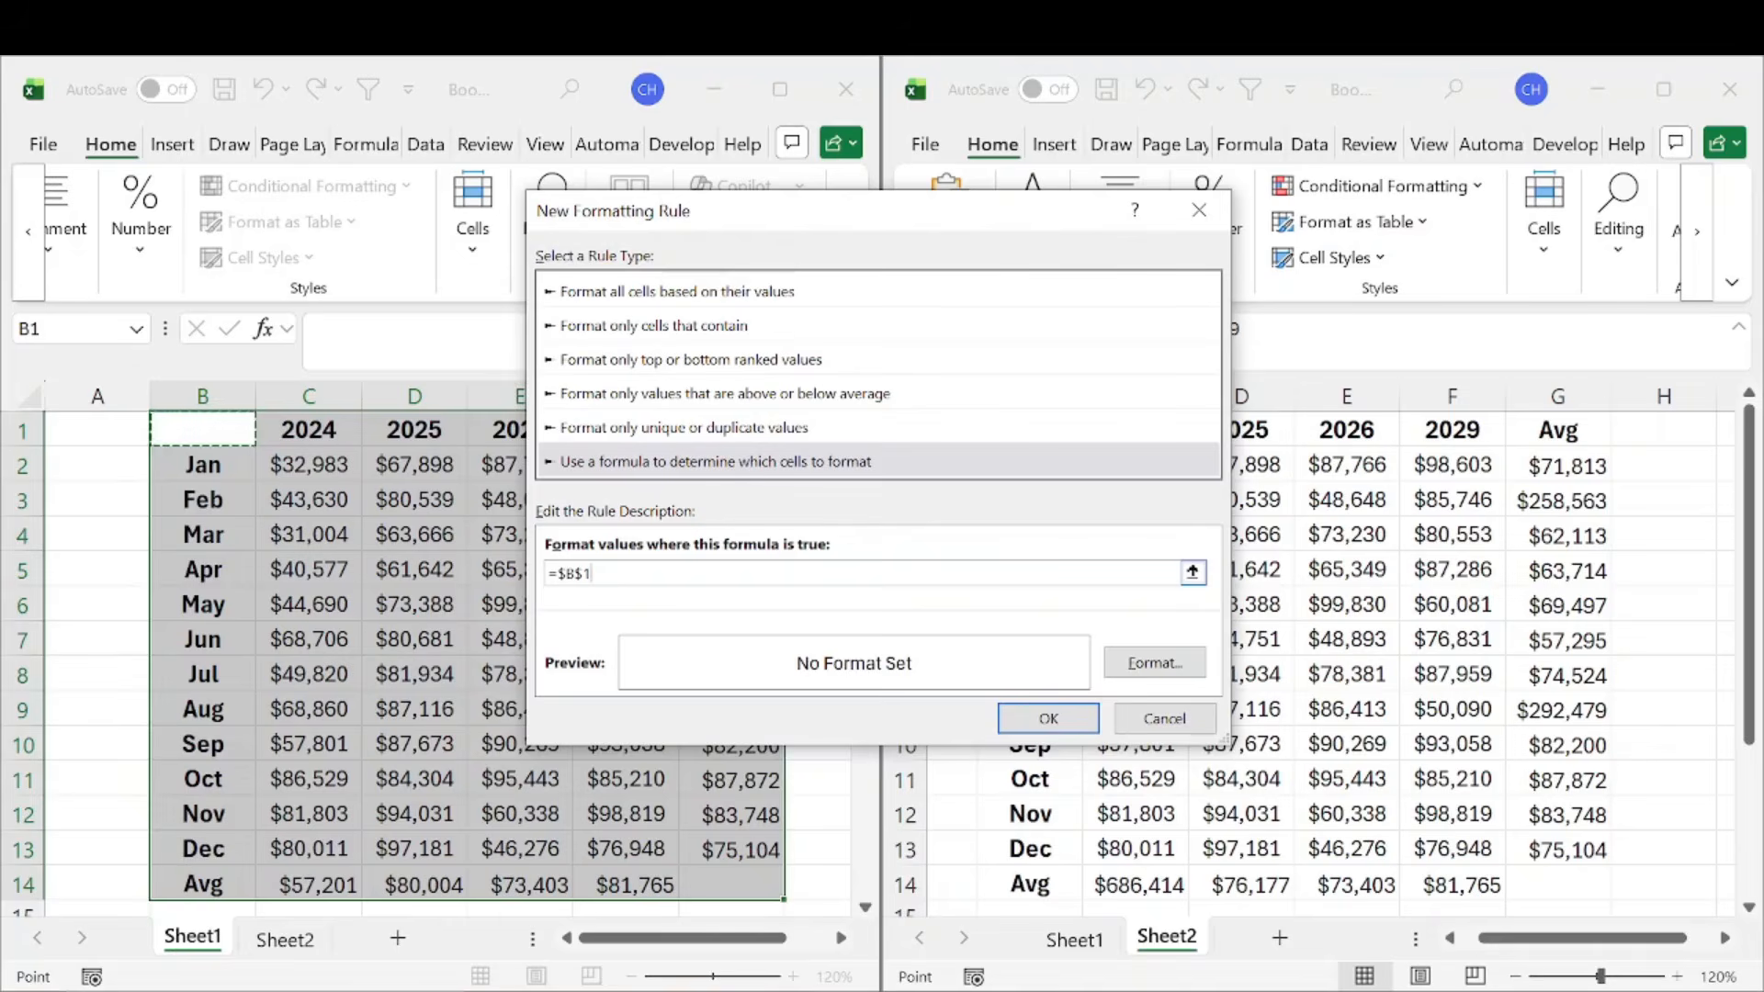
{"action": "left_click", "coordinate": [584, 573]}
{"action": "left_click_drag", "start_coordinate": [919, 226], "coordinate": [611, 218]}
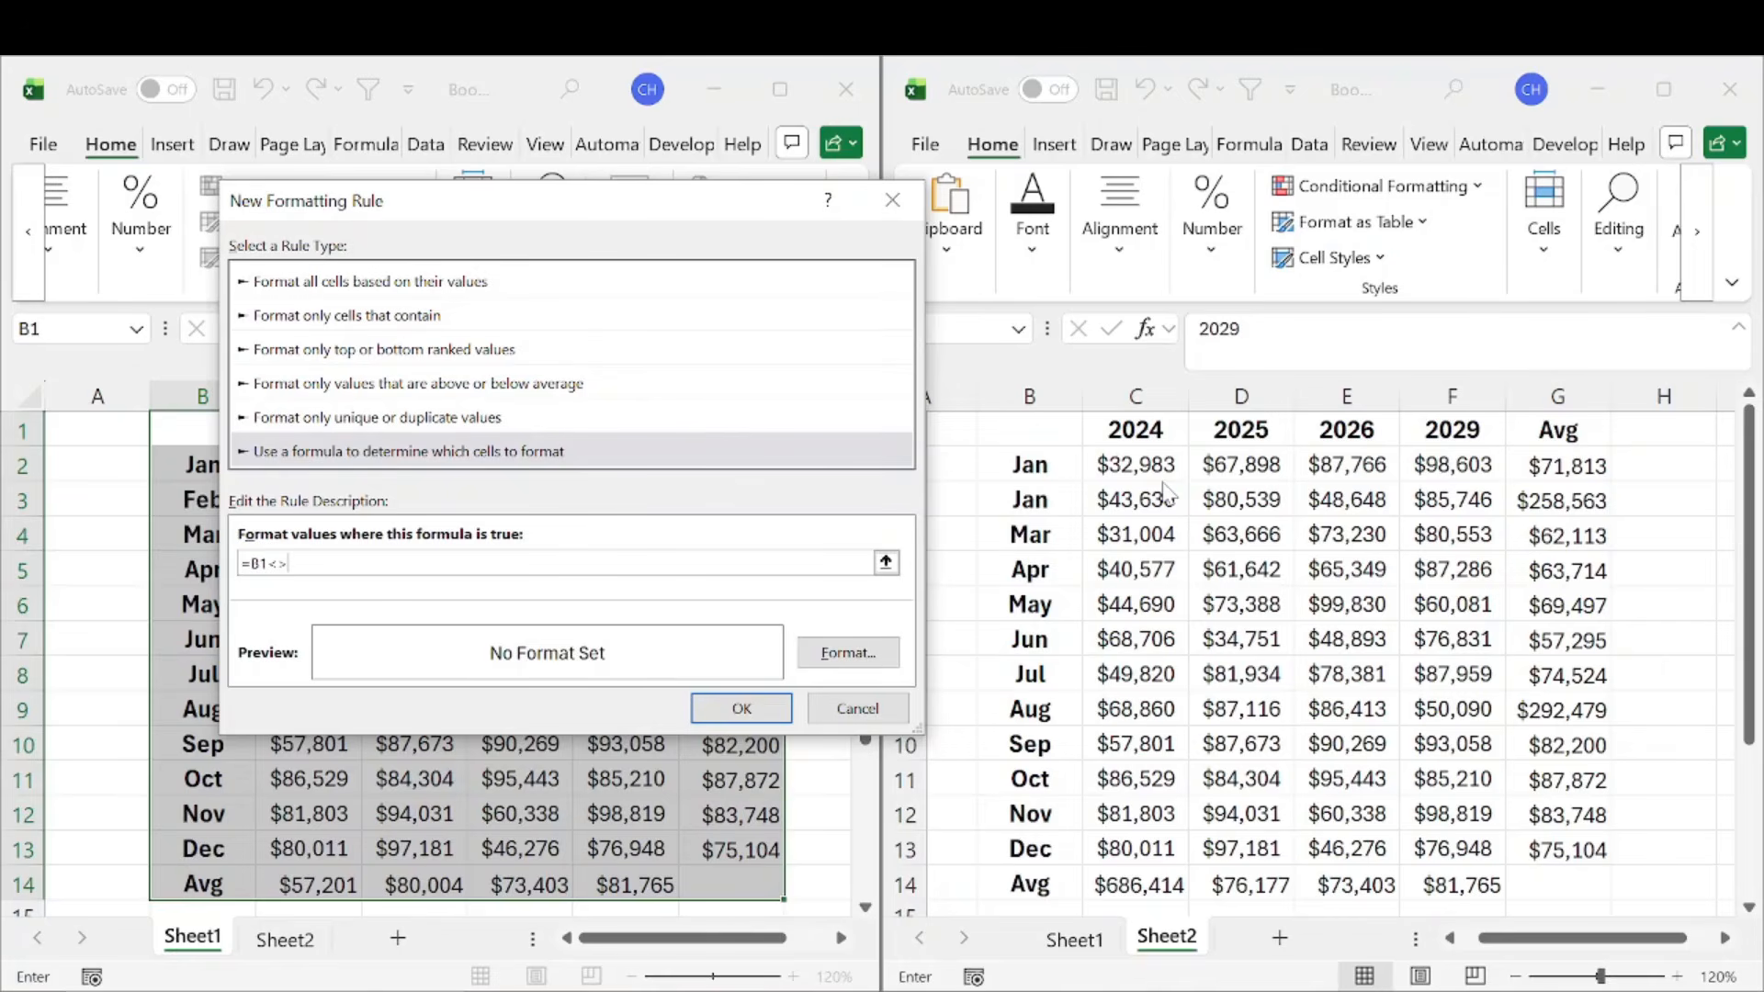
{"action": "left_click", "coordinate": [1035, 423]}
{"action": "left_click", "coordinate": [1035, 423]}
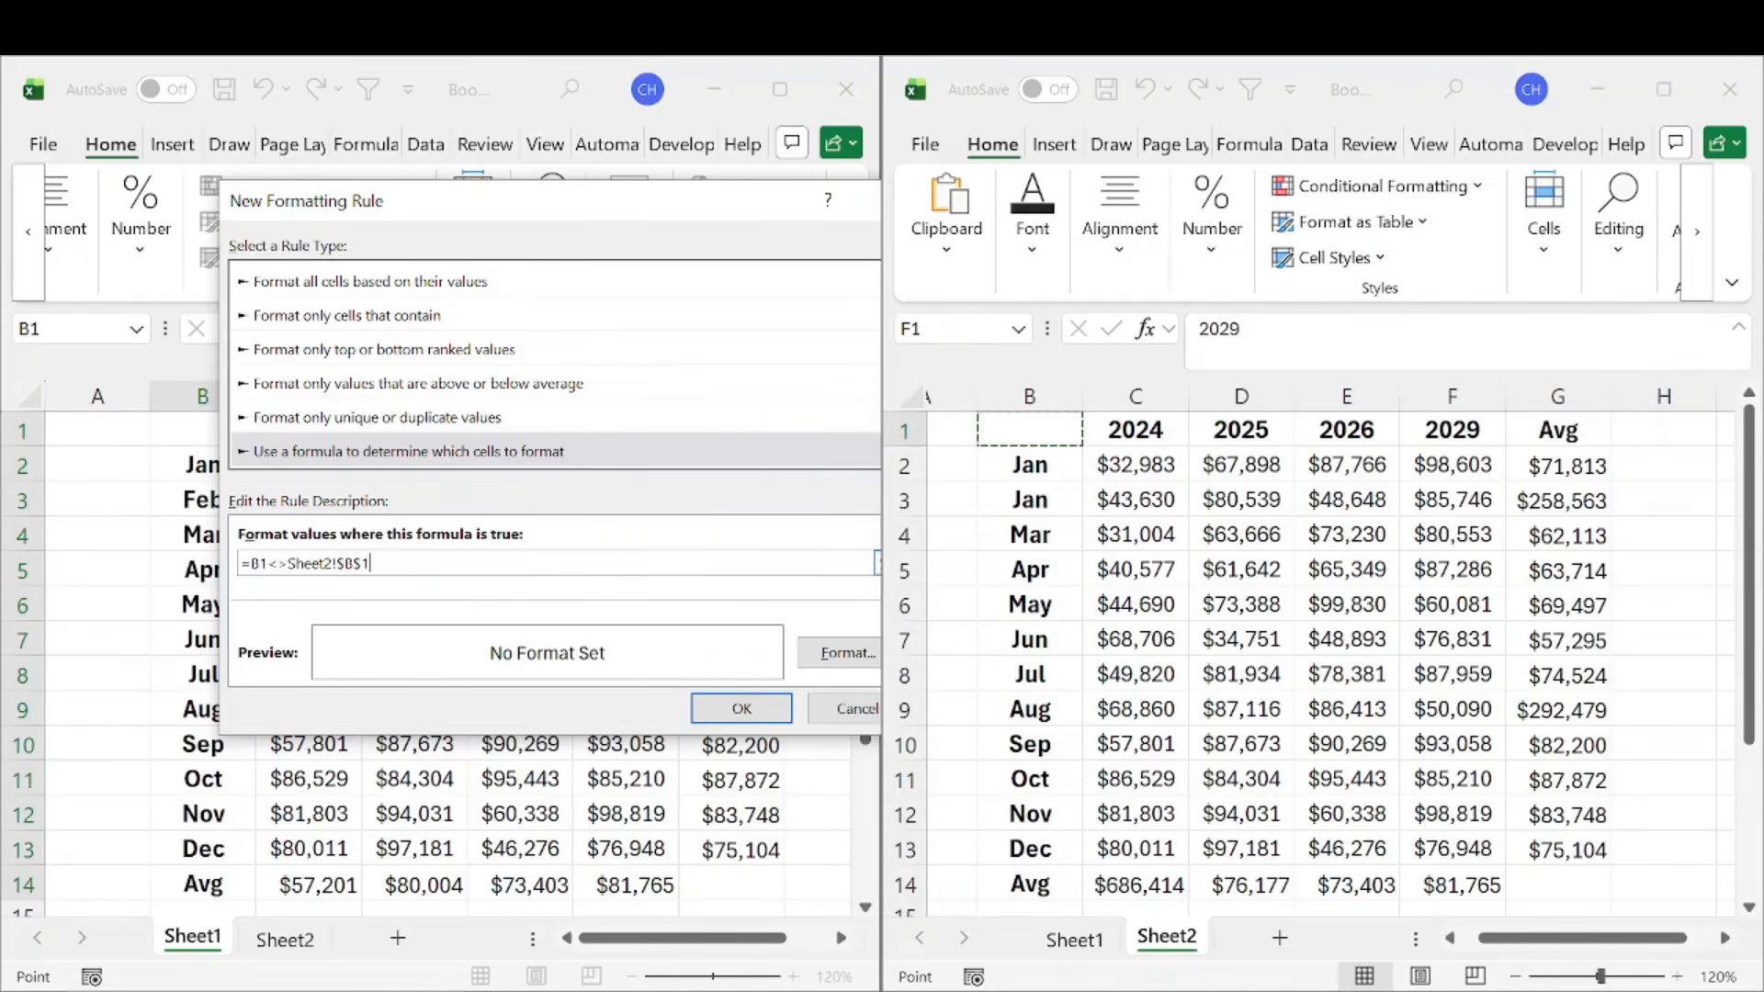
{"action": "left_click", "coordinate": [371, 564]}
{"action": "key", "text": "F4"}
{"action": "key", "text": "F4"}
{"action": "key", "text": "F4"}
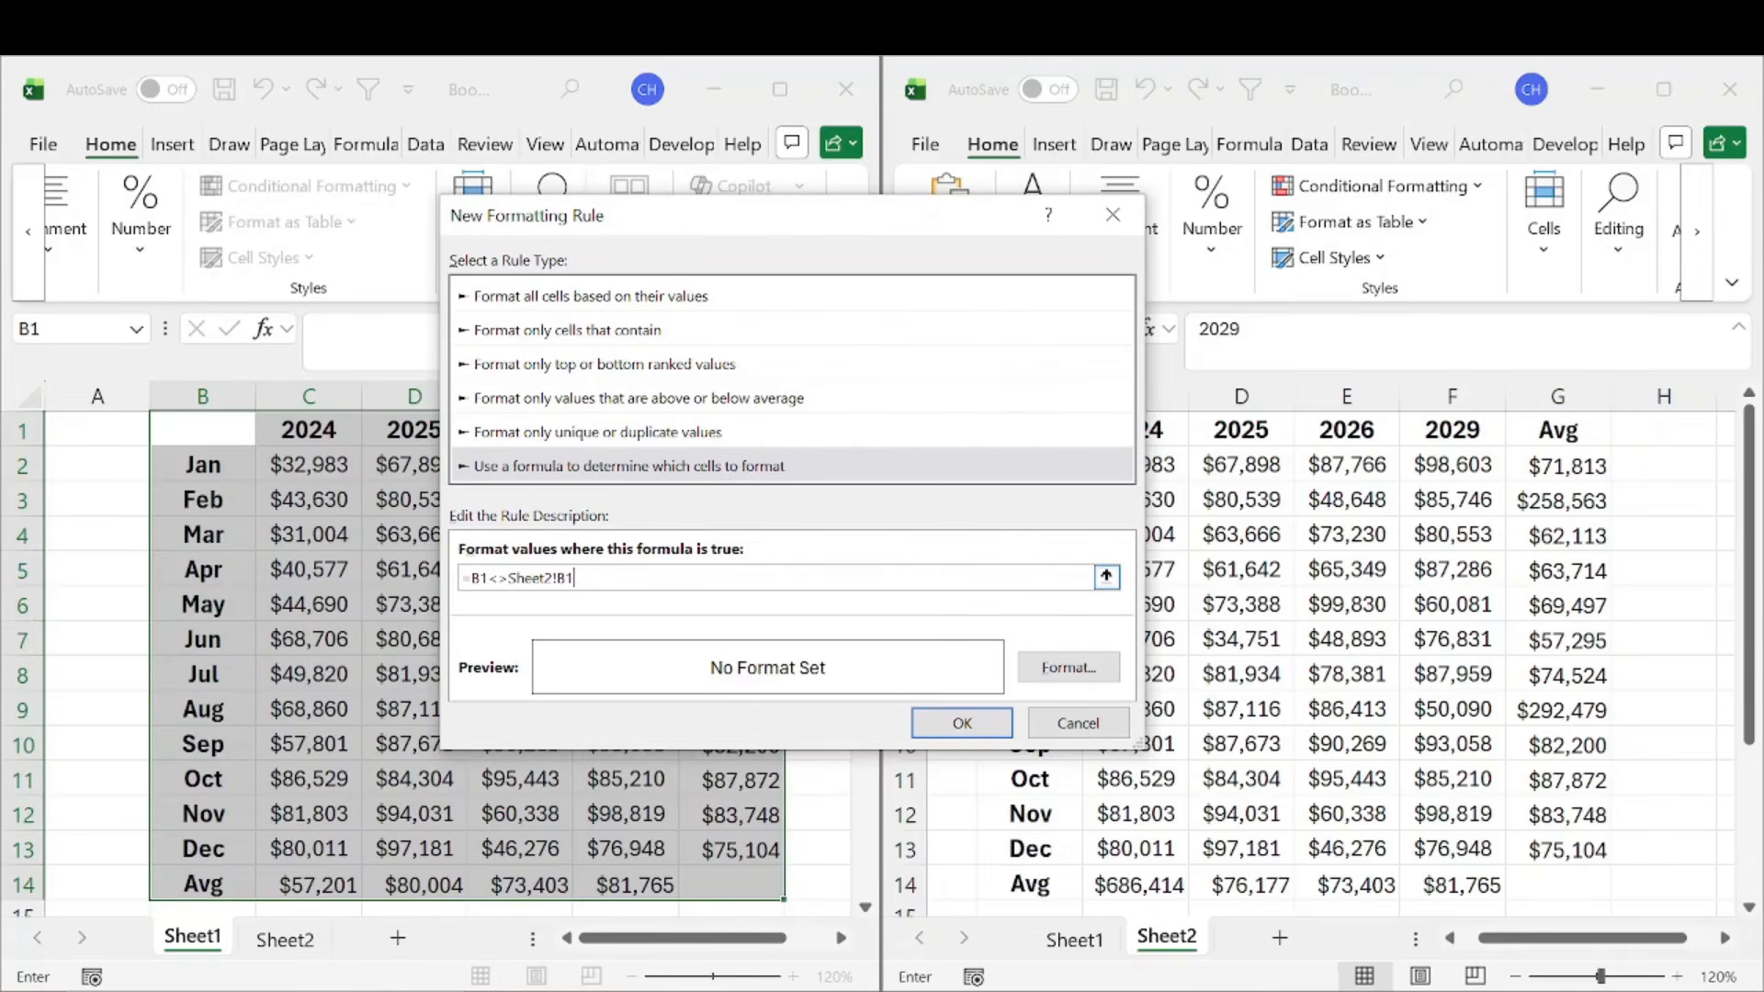
Set the rule's format to a solid red background fill
{"action": "left_click", "coordinate": [1059, 671]}
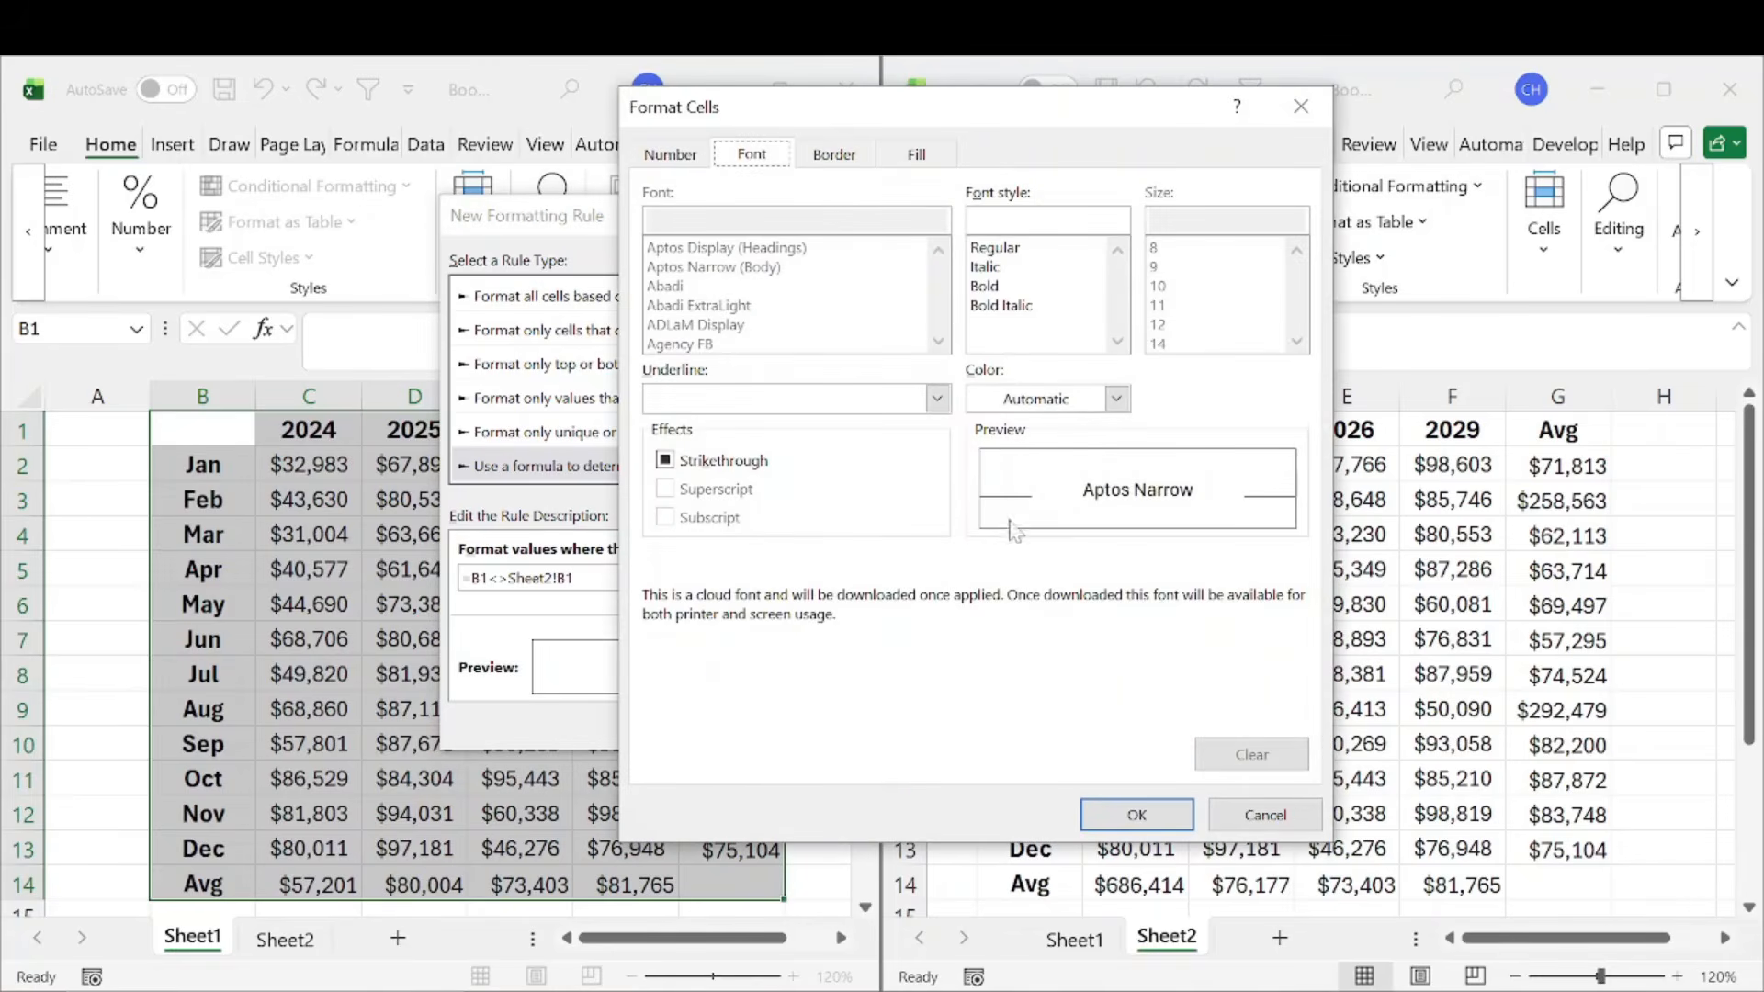
{"action": "left_click", "coordinate": [918, 154]}
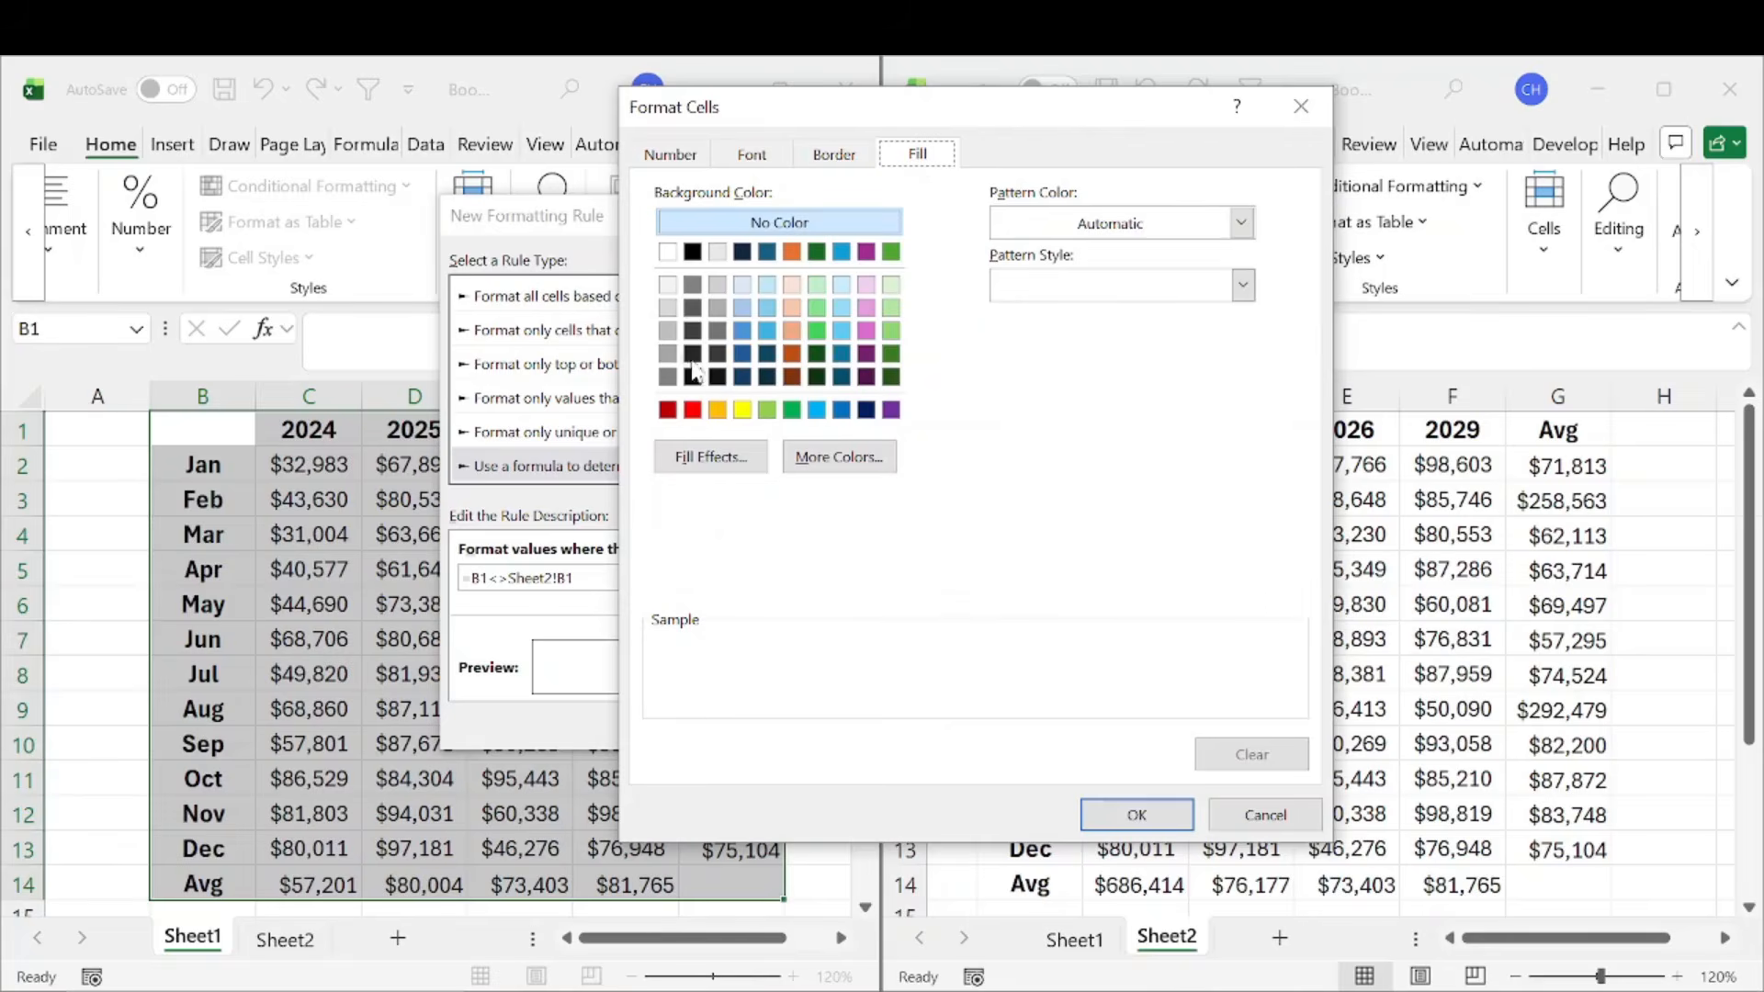
{"action": "left_click", "coordinate": [692, 410]}
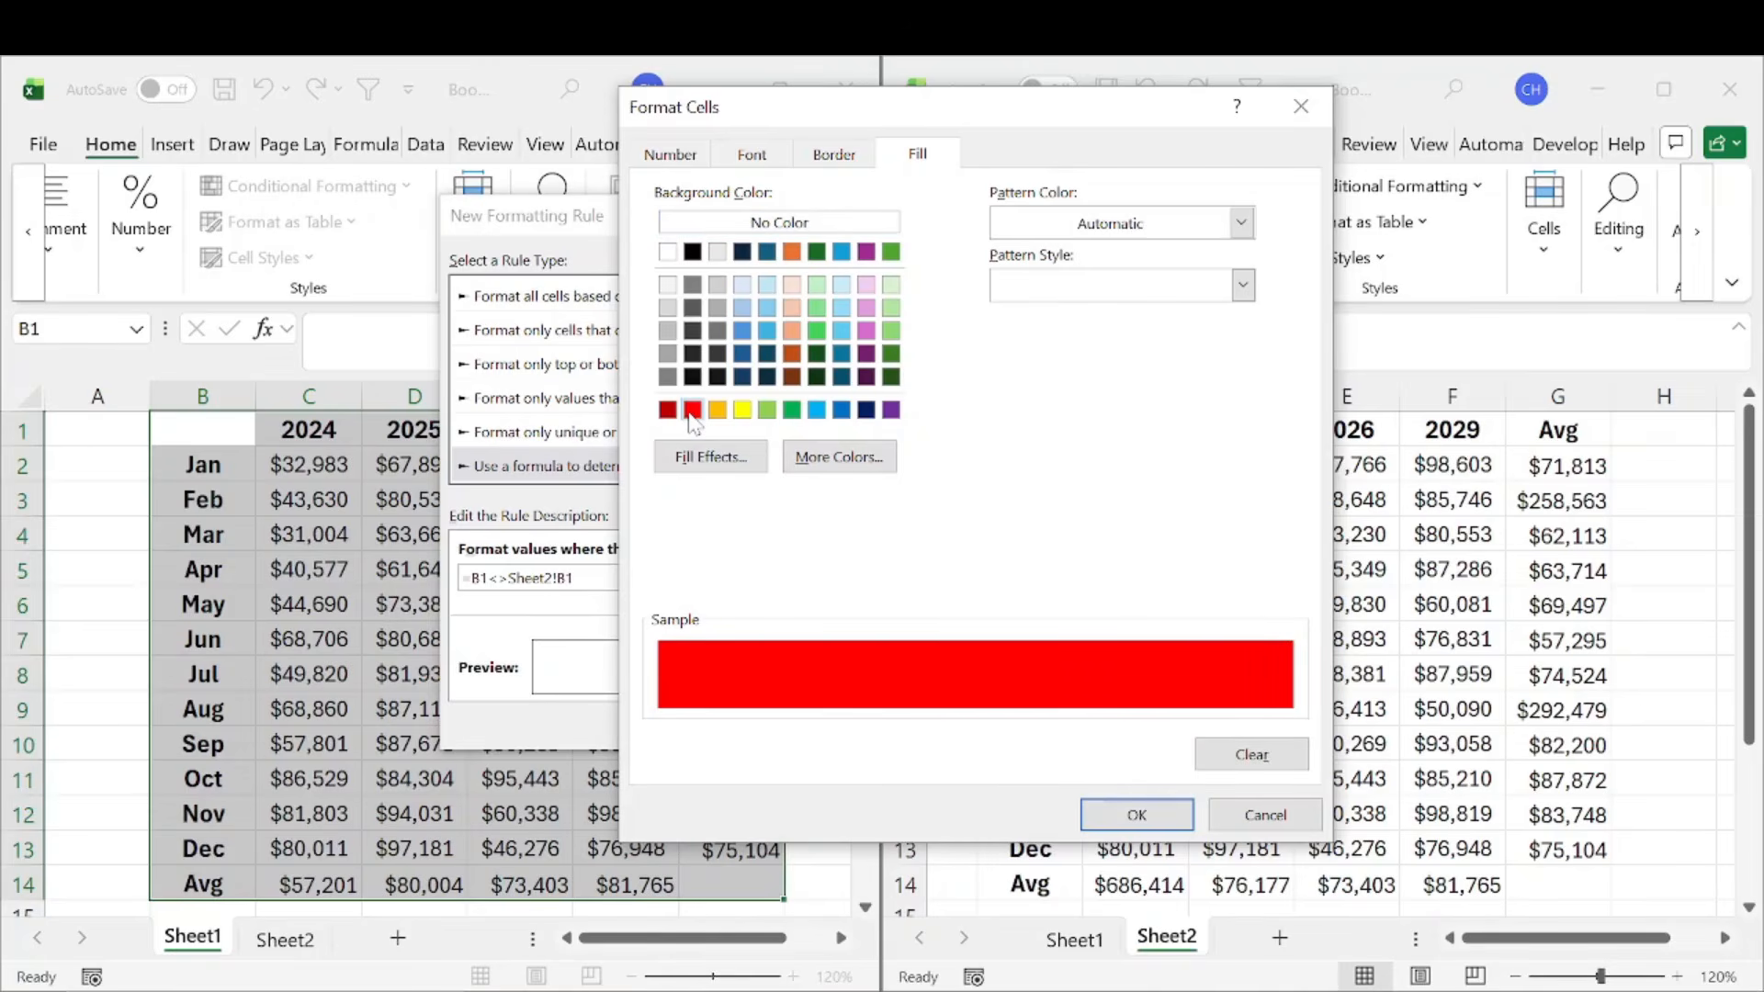
{"action": "left_click", "coordinate": [1136, 816]}
Look through the rule's border, font, fill and number format options, and apply the rule to the selected range
{"action": "left_click", "coordinate": [1065, 668]}
{"action": "left_click", "coordinate": [832, 156]}
{"action": "left_click", "coordinate": [758, 158]}
{"action": "left_click", "coordinate": [917, 154]}
{"action": "left_click", "coordinate": [668, 155]}
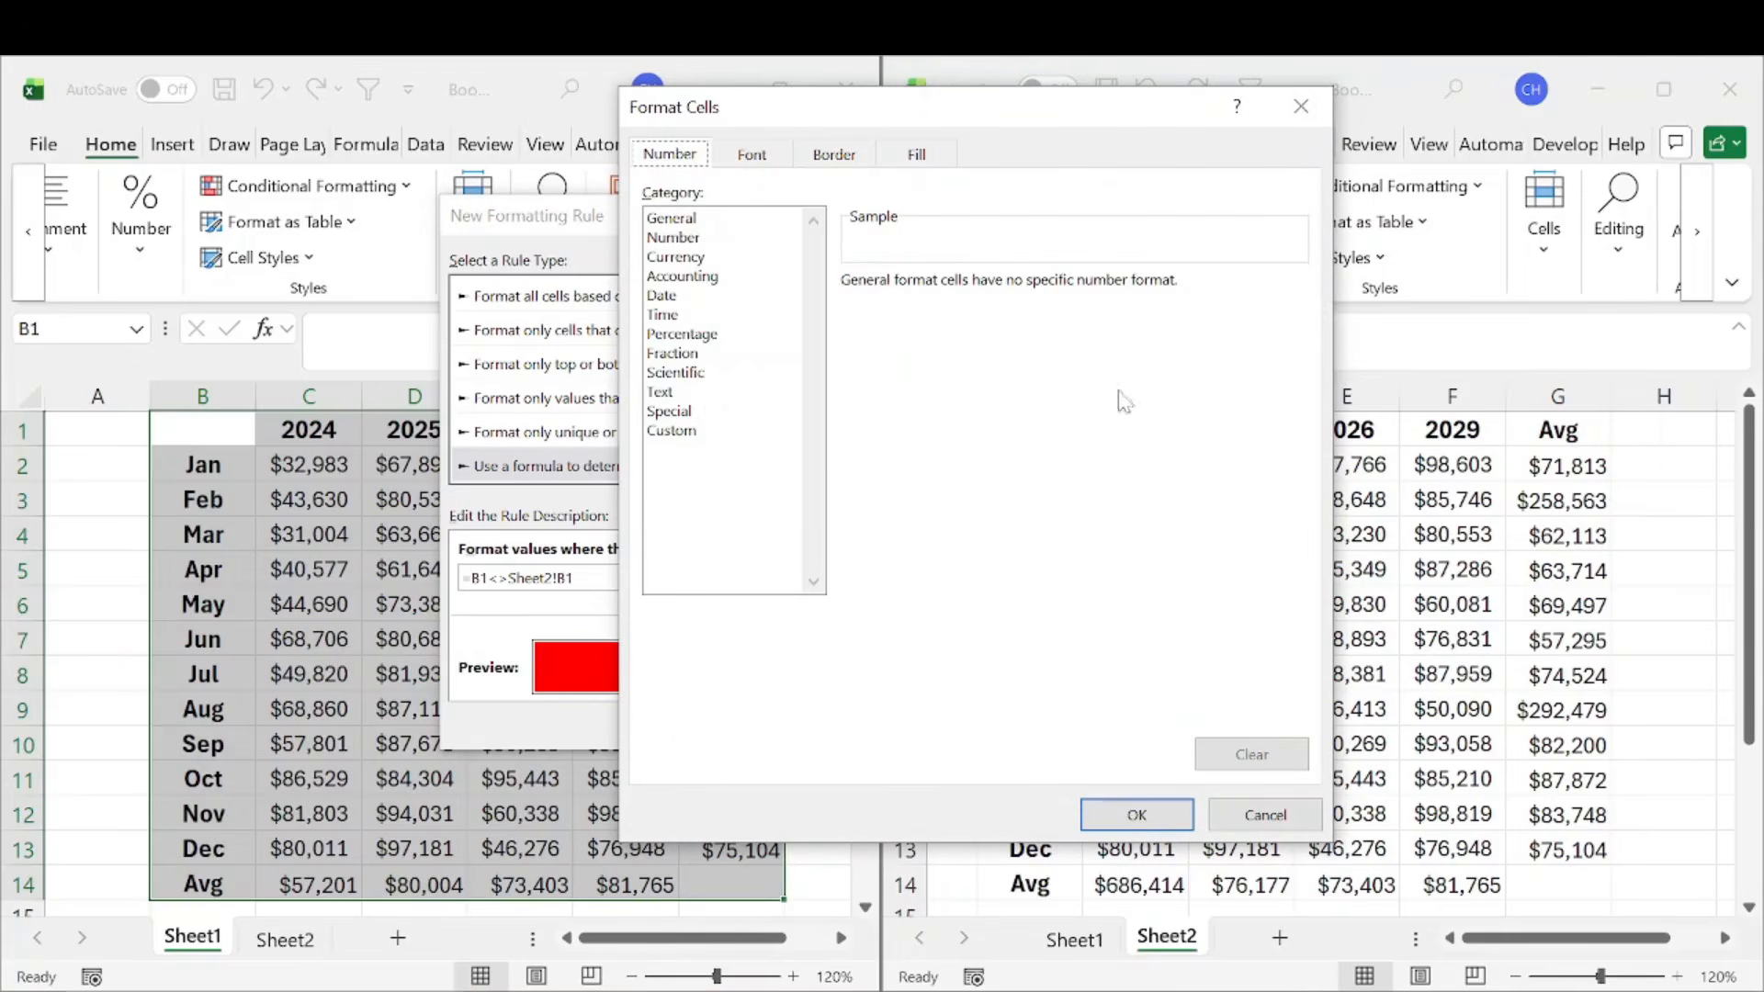
{"action": "left_click", "coordinate": [1136, 814]}
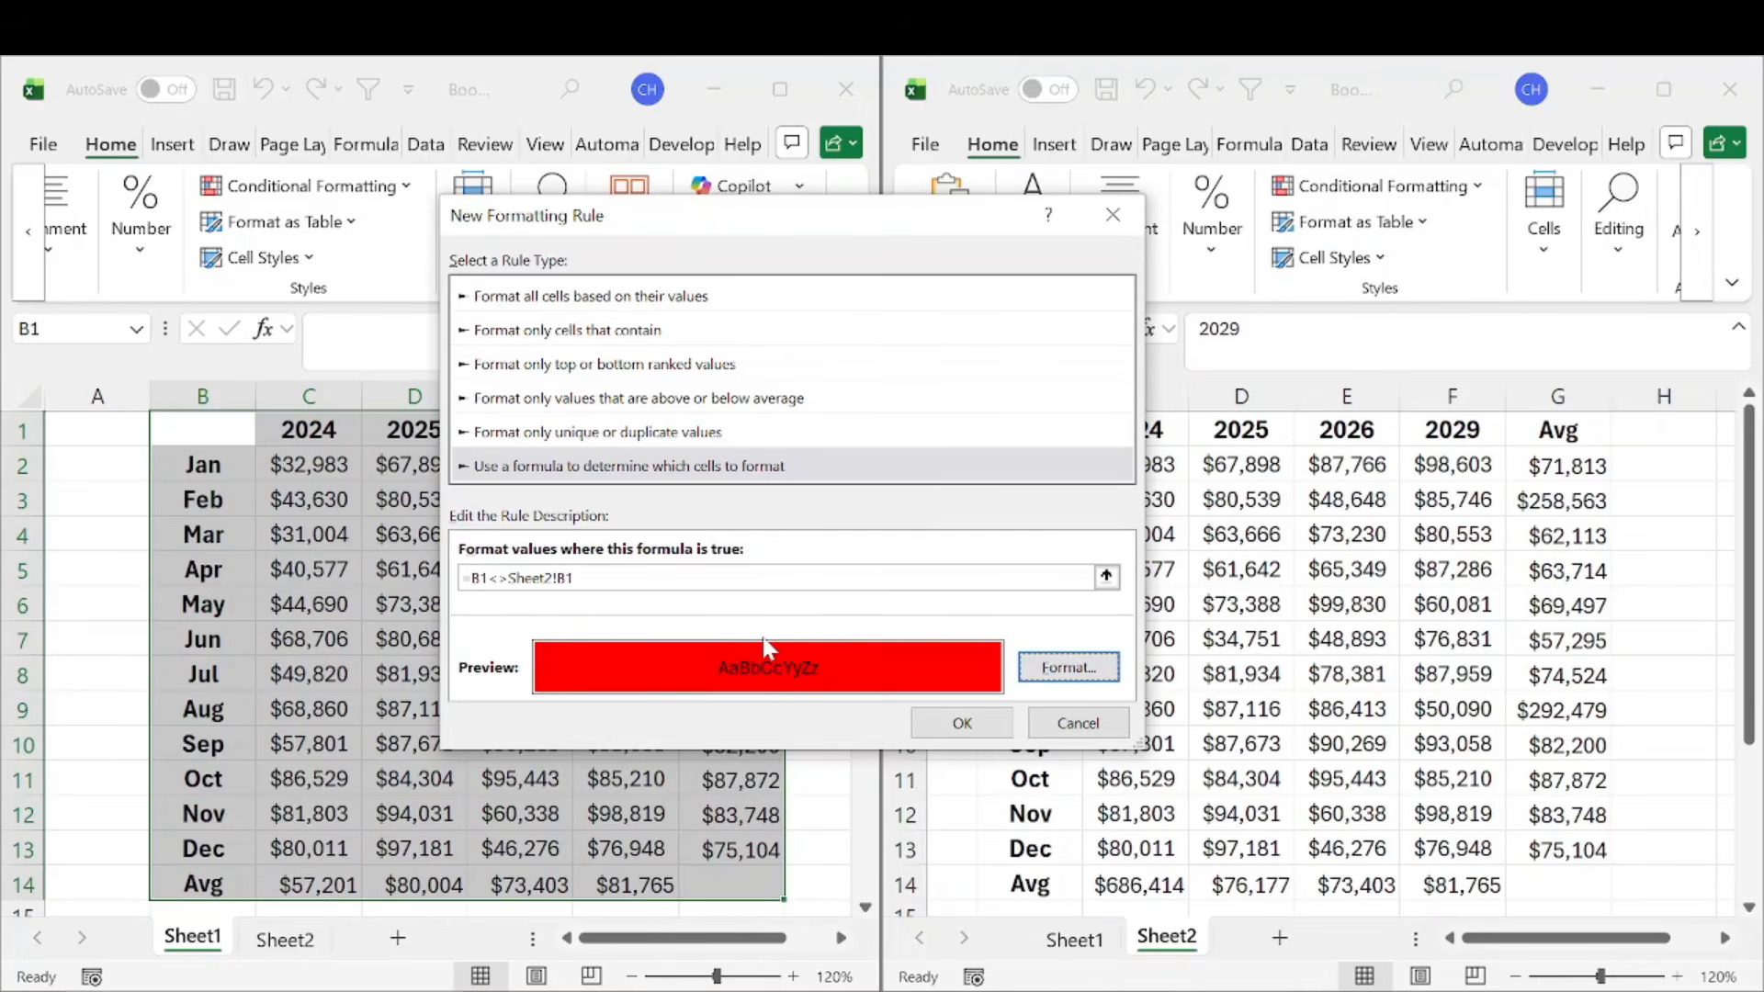
{"action": "left_click", "coordinate": [962, 723]}
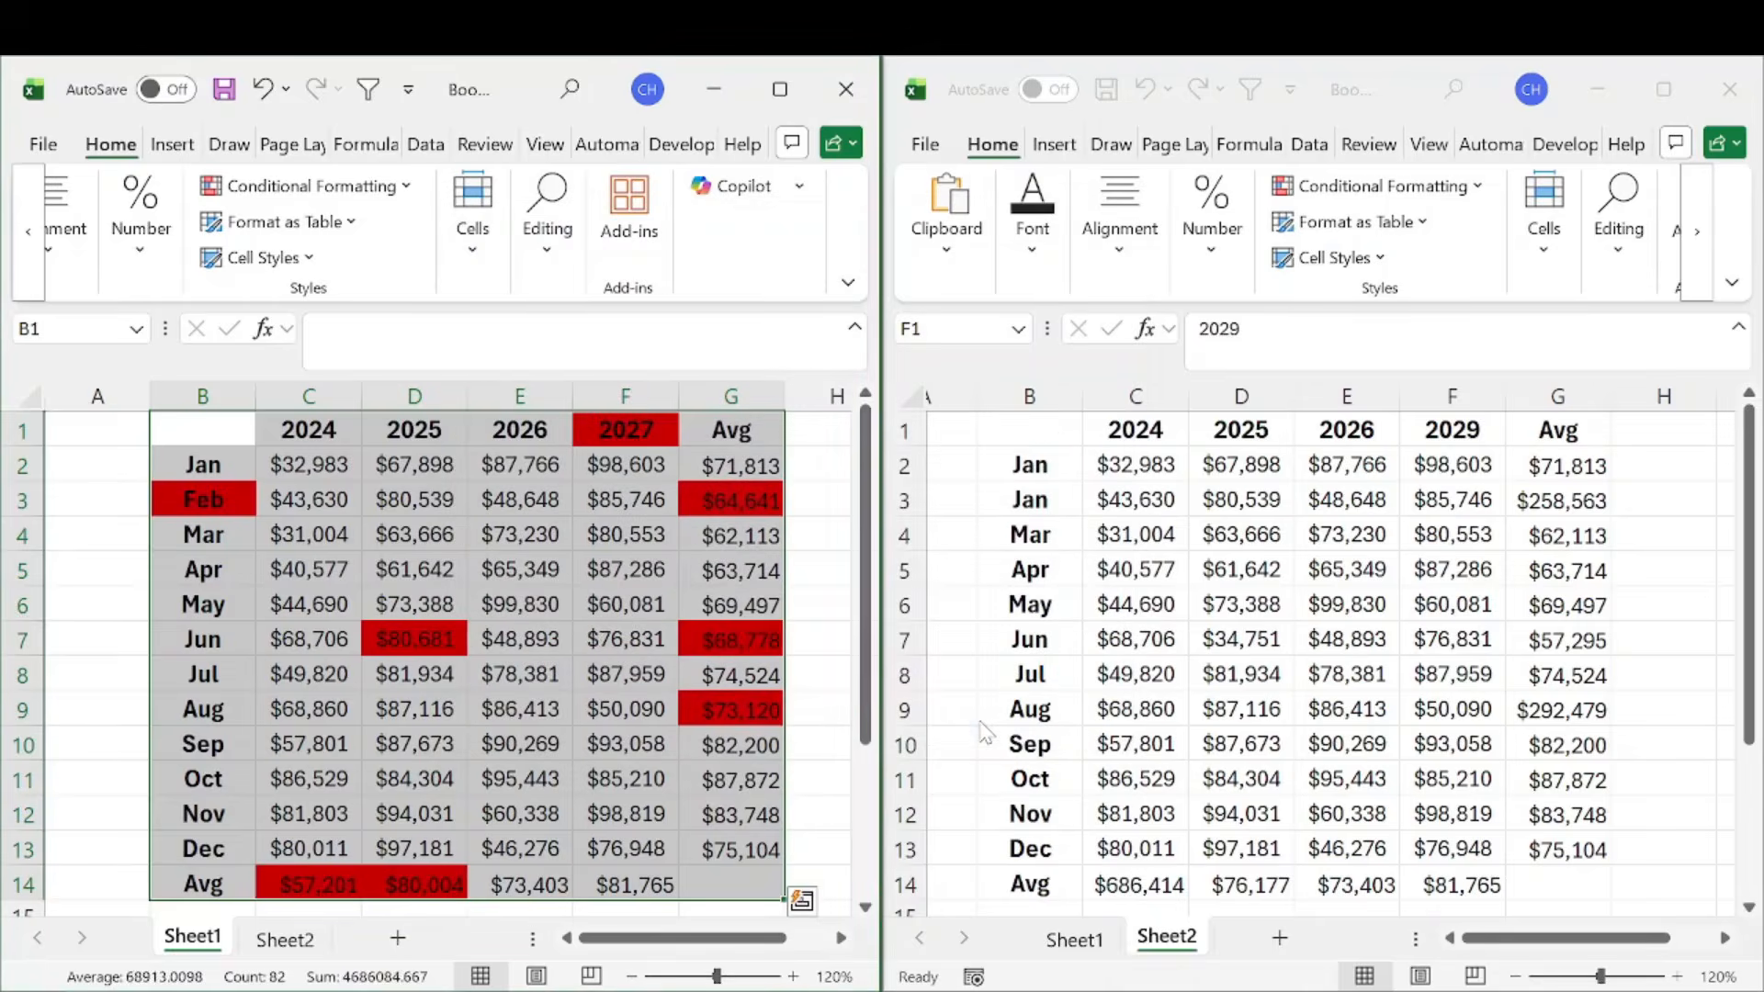
Compare the month label in B3 and the year header in F1 between Sheet1 and Sheet2
{"action": "left_click", "coordinate": [592, 640]}
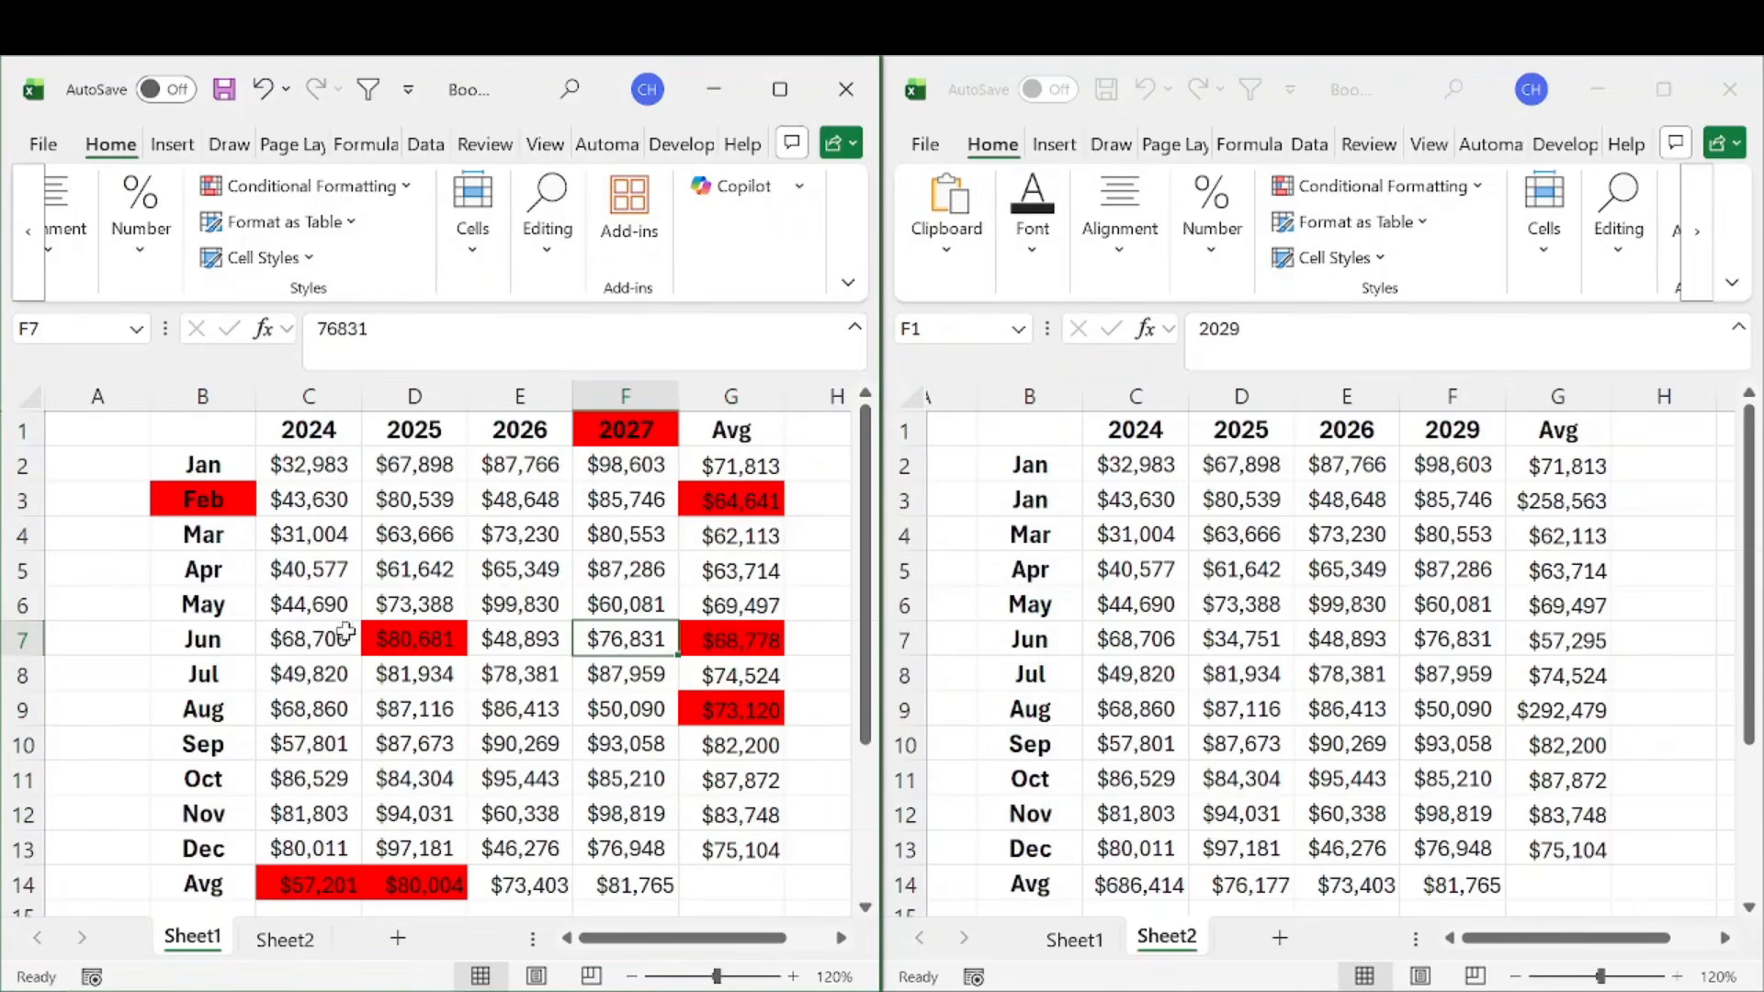
{"action": "left_click", "coordinate": [245, 500]}
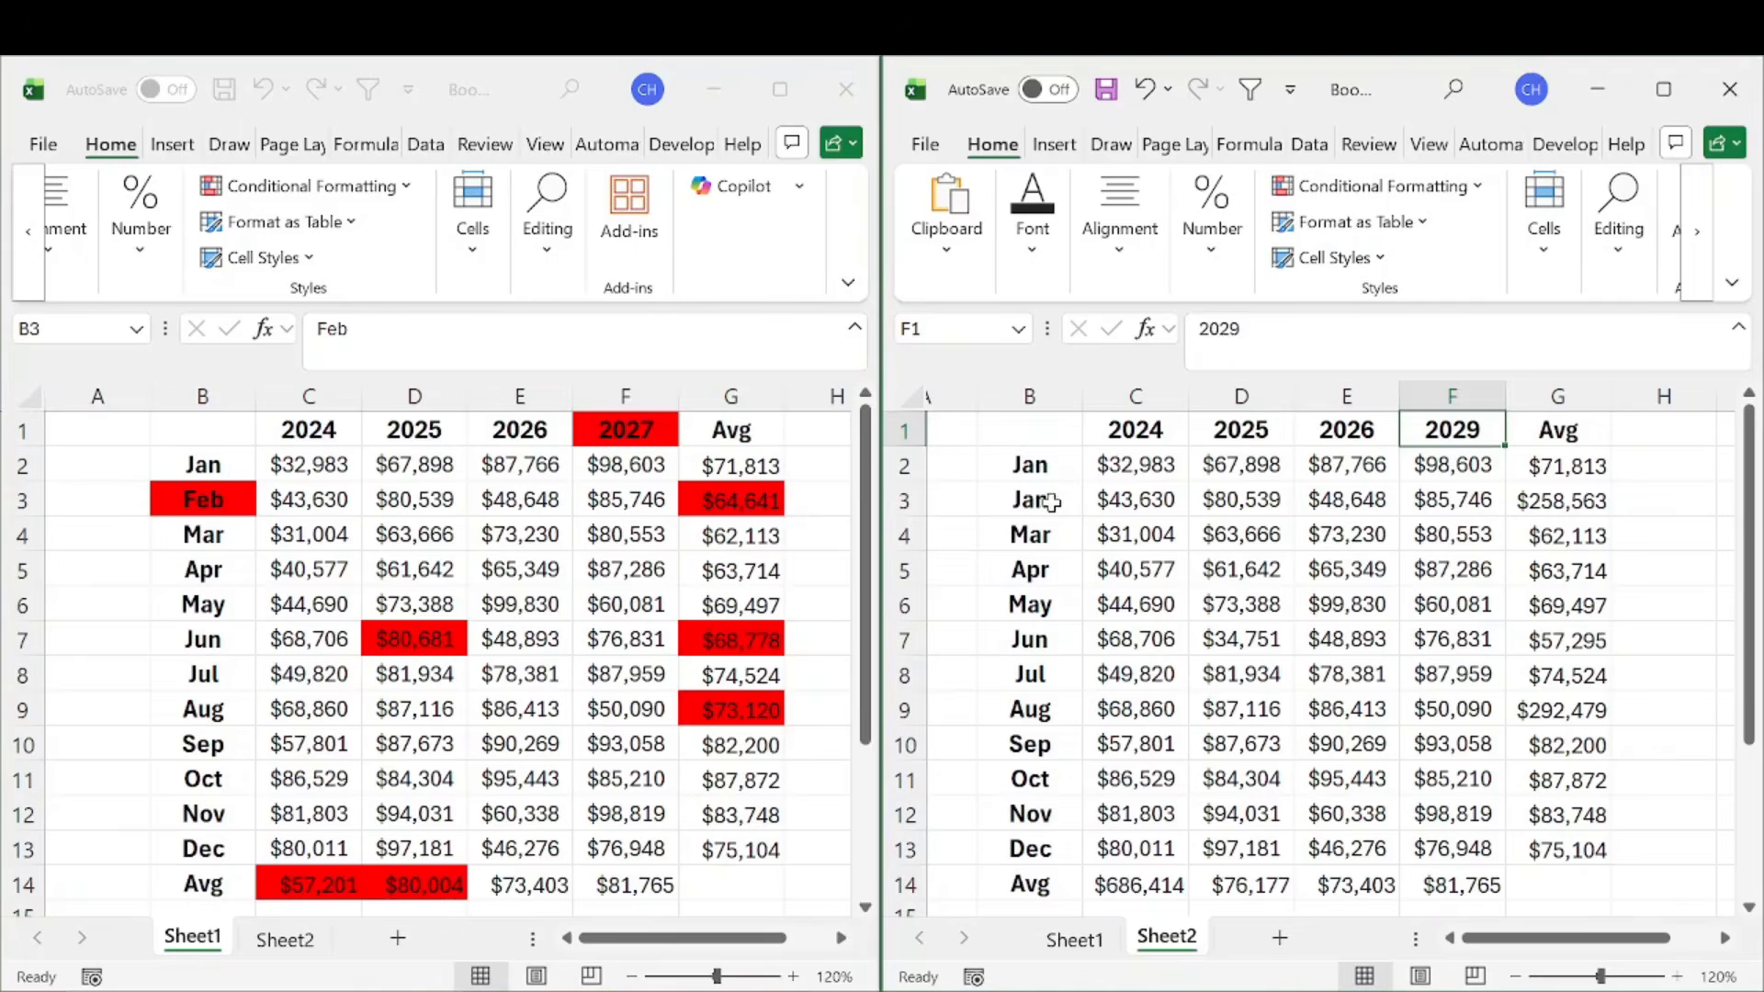
{"action": "left_click_drag", "start_coordinate": [1053, 500], "coordinate": [1050, 459]}
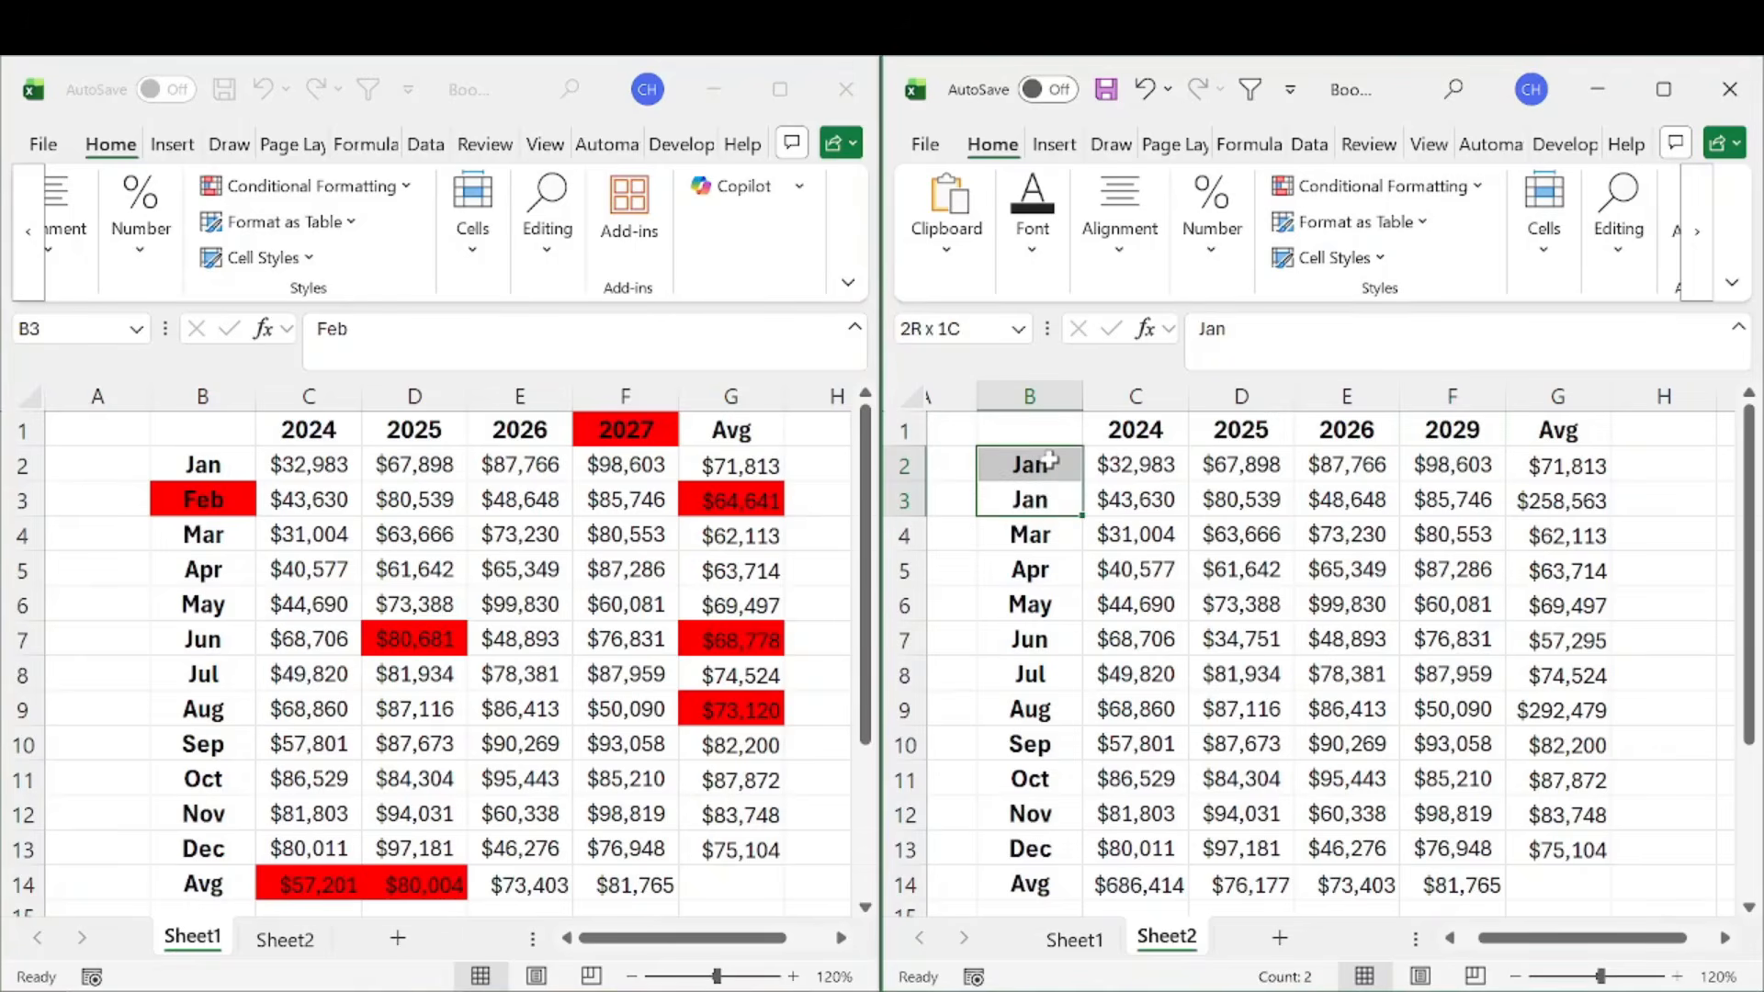
{"action": "left_click", "coordinate": [213, 487]}
{"action": "left_click", "coordinate": [634, 428]}
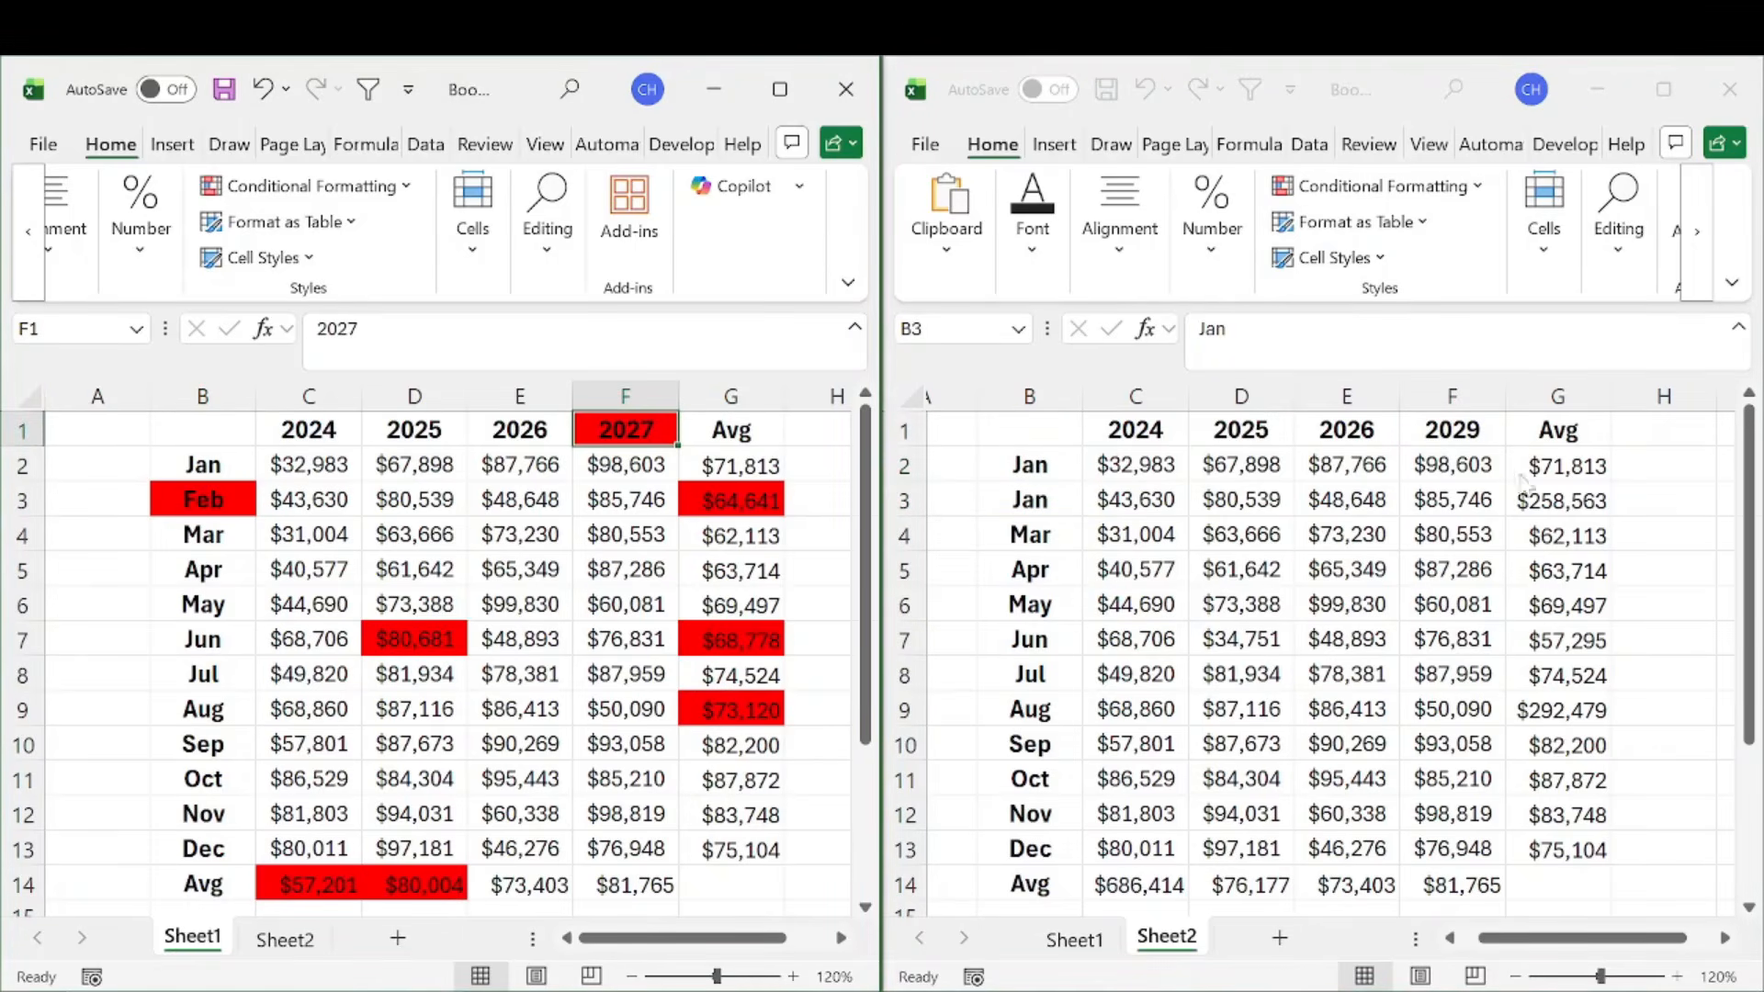
{"action": "left_click", "coordinate": [1460, 418]}
{"action": "left_click", "coordinate": [1461, 418]}
{"action": "left_click", "coordinate": [648, 427]}
Examine the highlighted averages in column G and row 14 and the June 2025 value against their Sheet2 counterparts
{"action": "left_click_drag", "start_coordinate": [744, 500], "coordinate": [742, 712]}
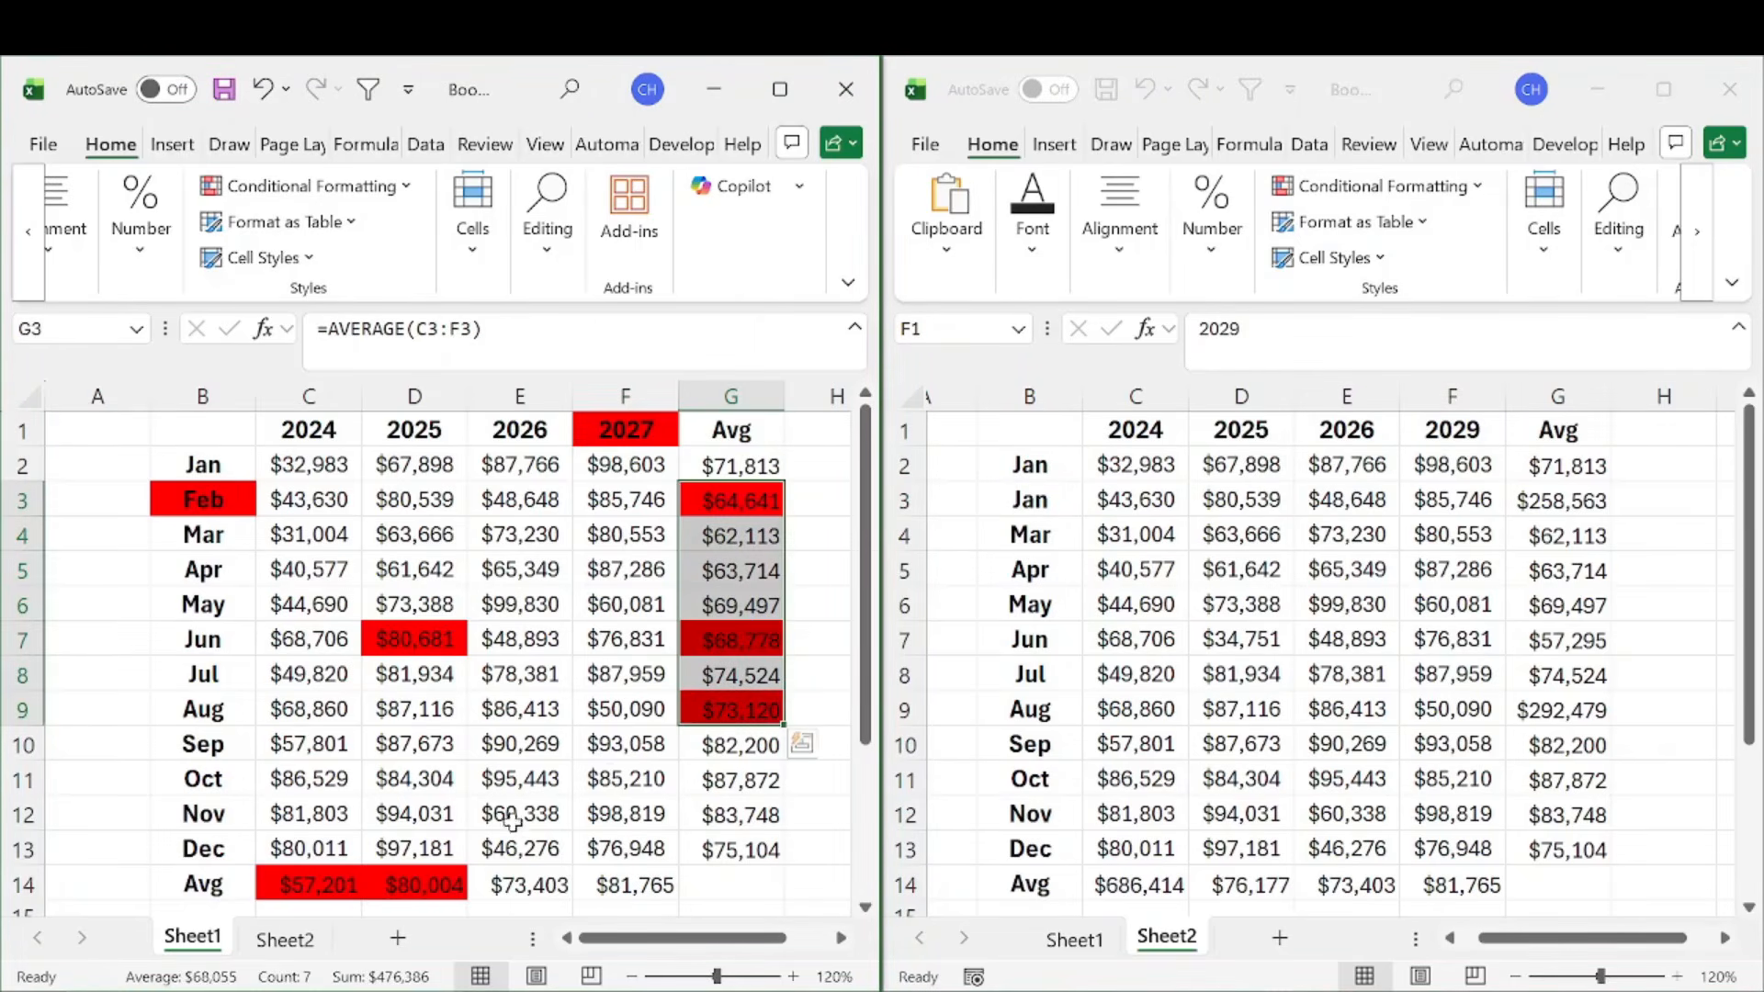
{"action": "left_click", "coordinate": [326, 882]}
{"action": "left_click", "coordinate": [409, 643]}
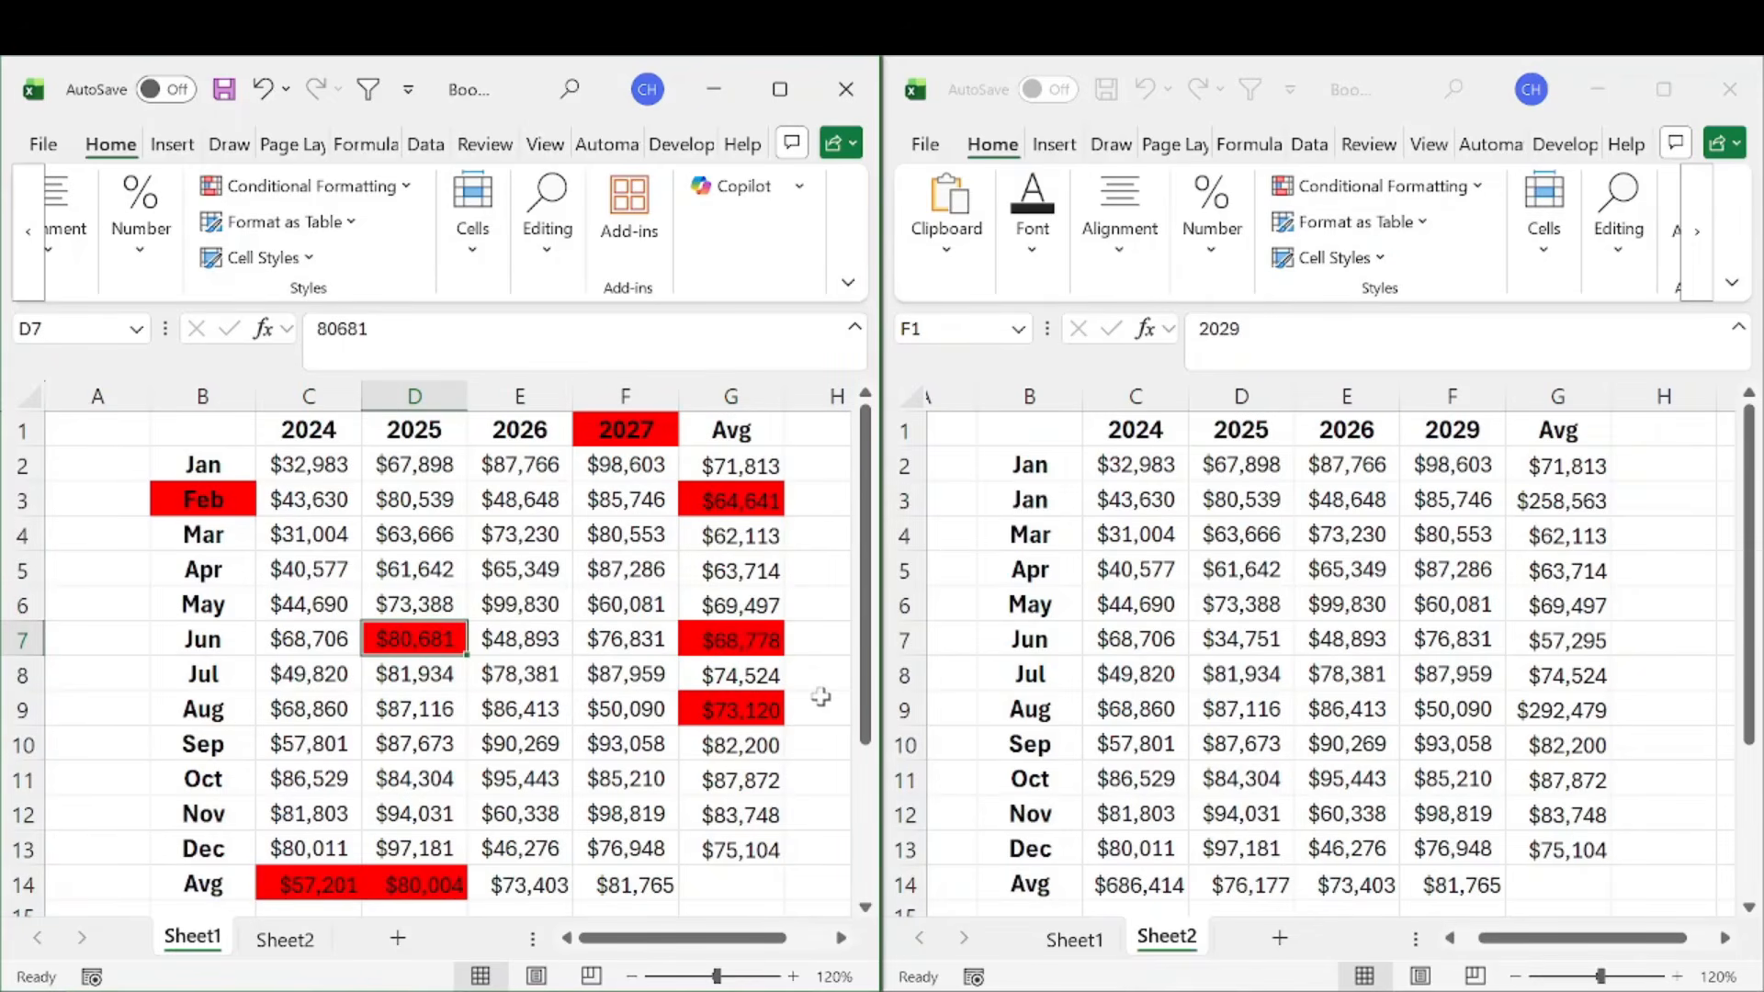
{"action": "left_click", "coordinate": [719, 637]}
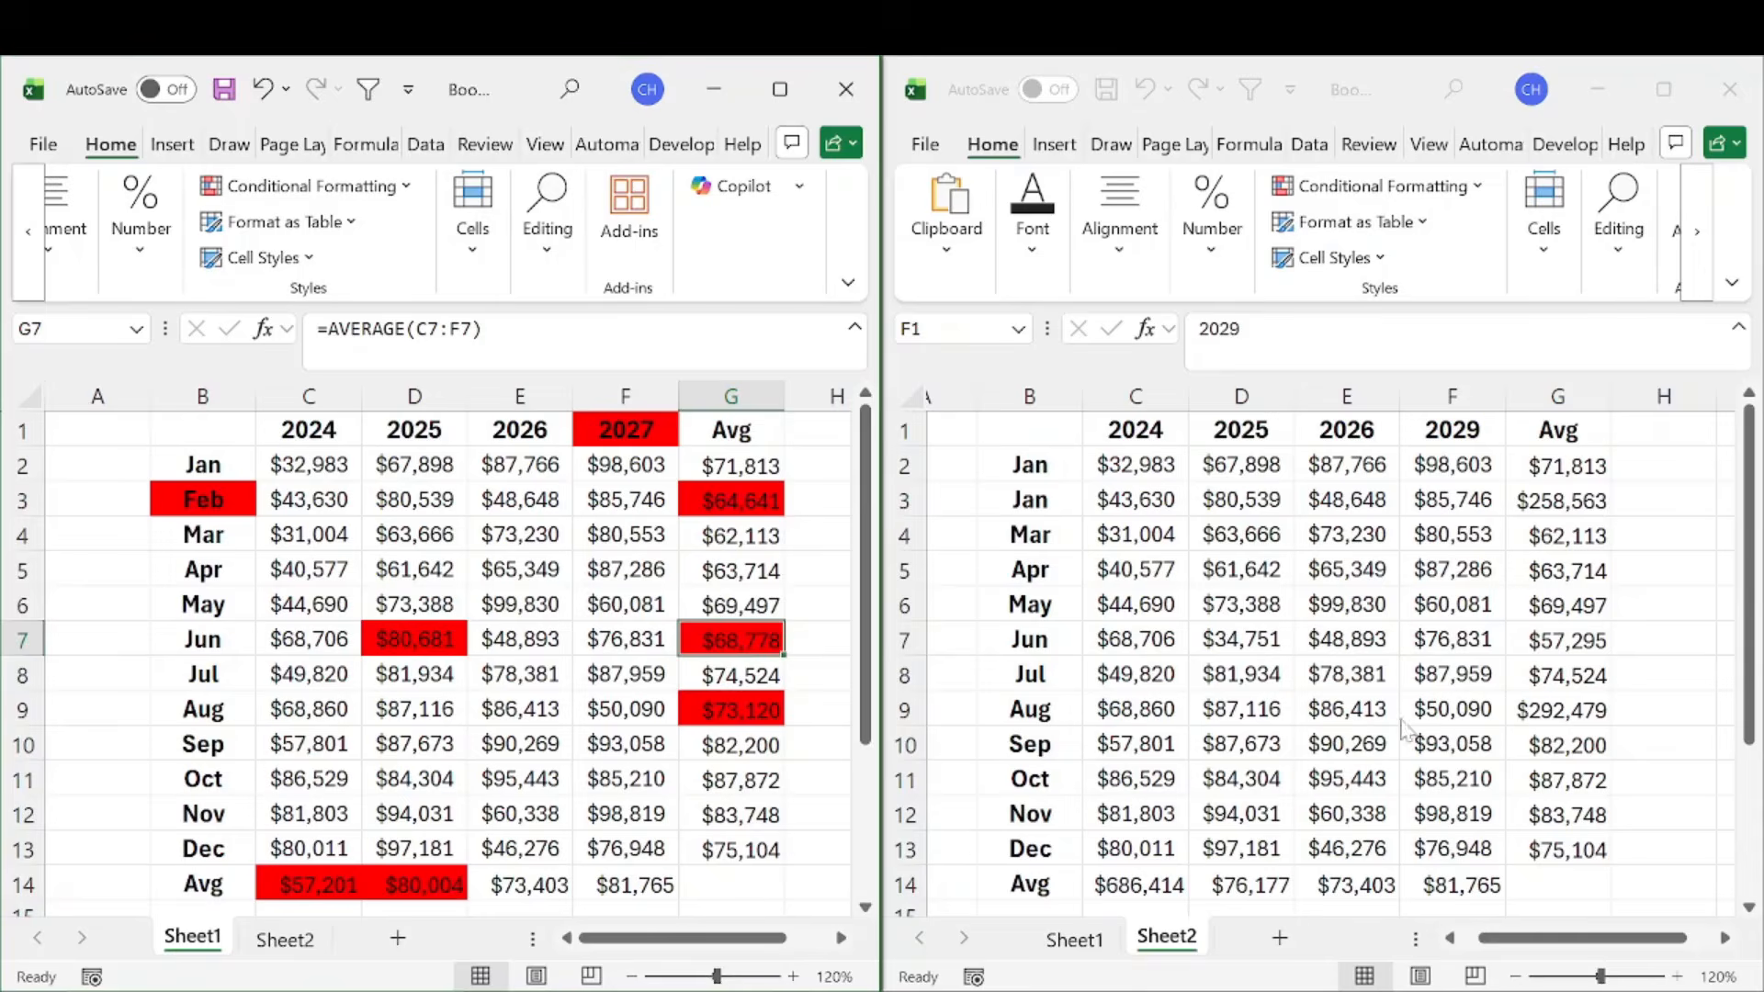
{"action": "left_click", "coordinate": [1561, 639]}
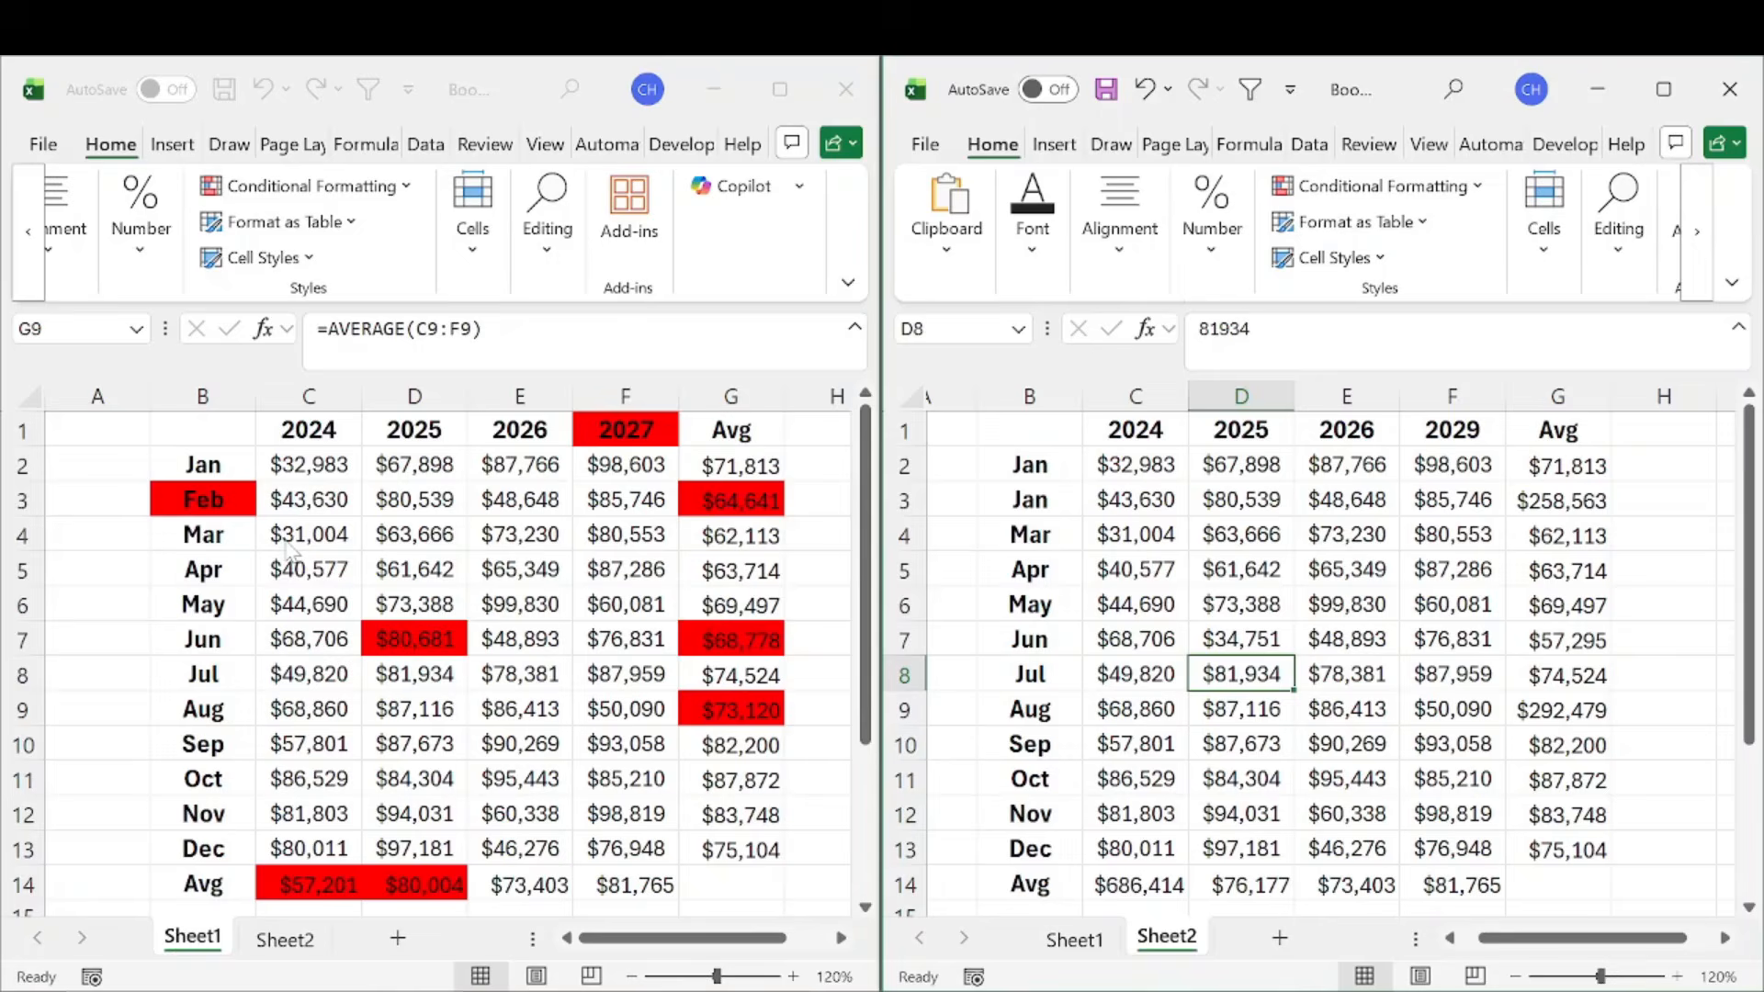
{"action": "key", "text": "alt+Tab"}
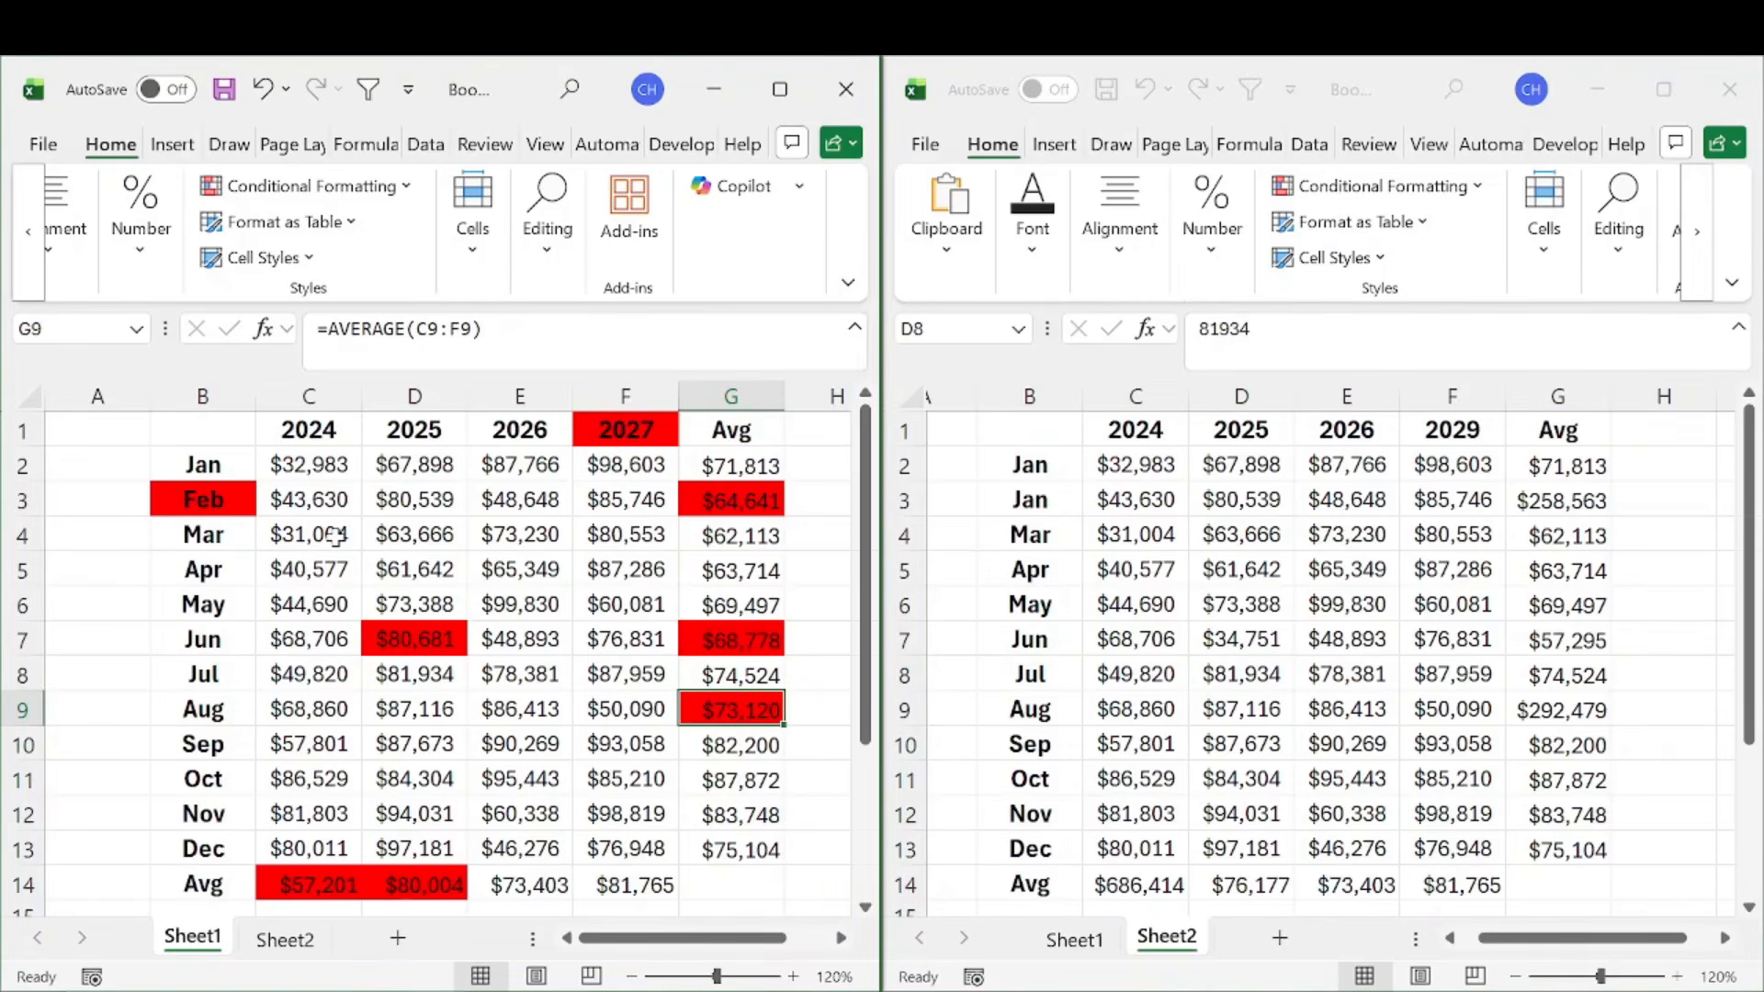
{"action": "left_click_drag", "start_coordinate": [203, 430], "coordinate": [700, 881]}
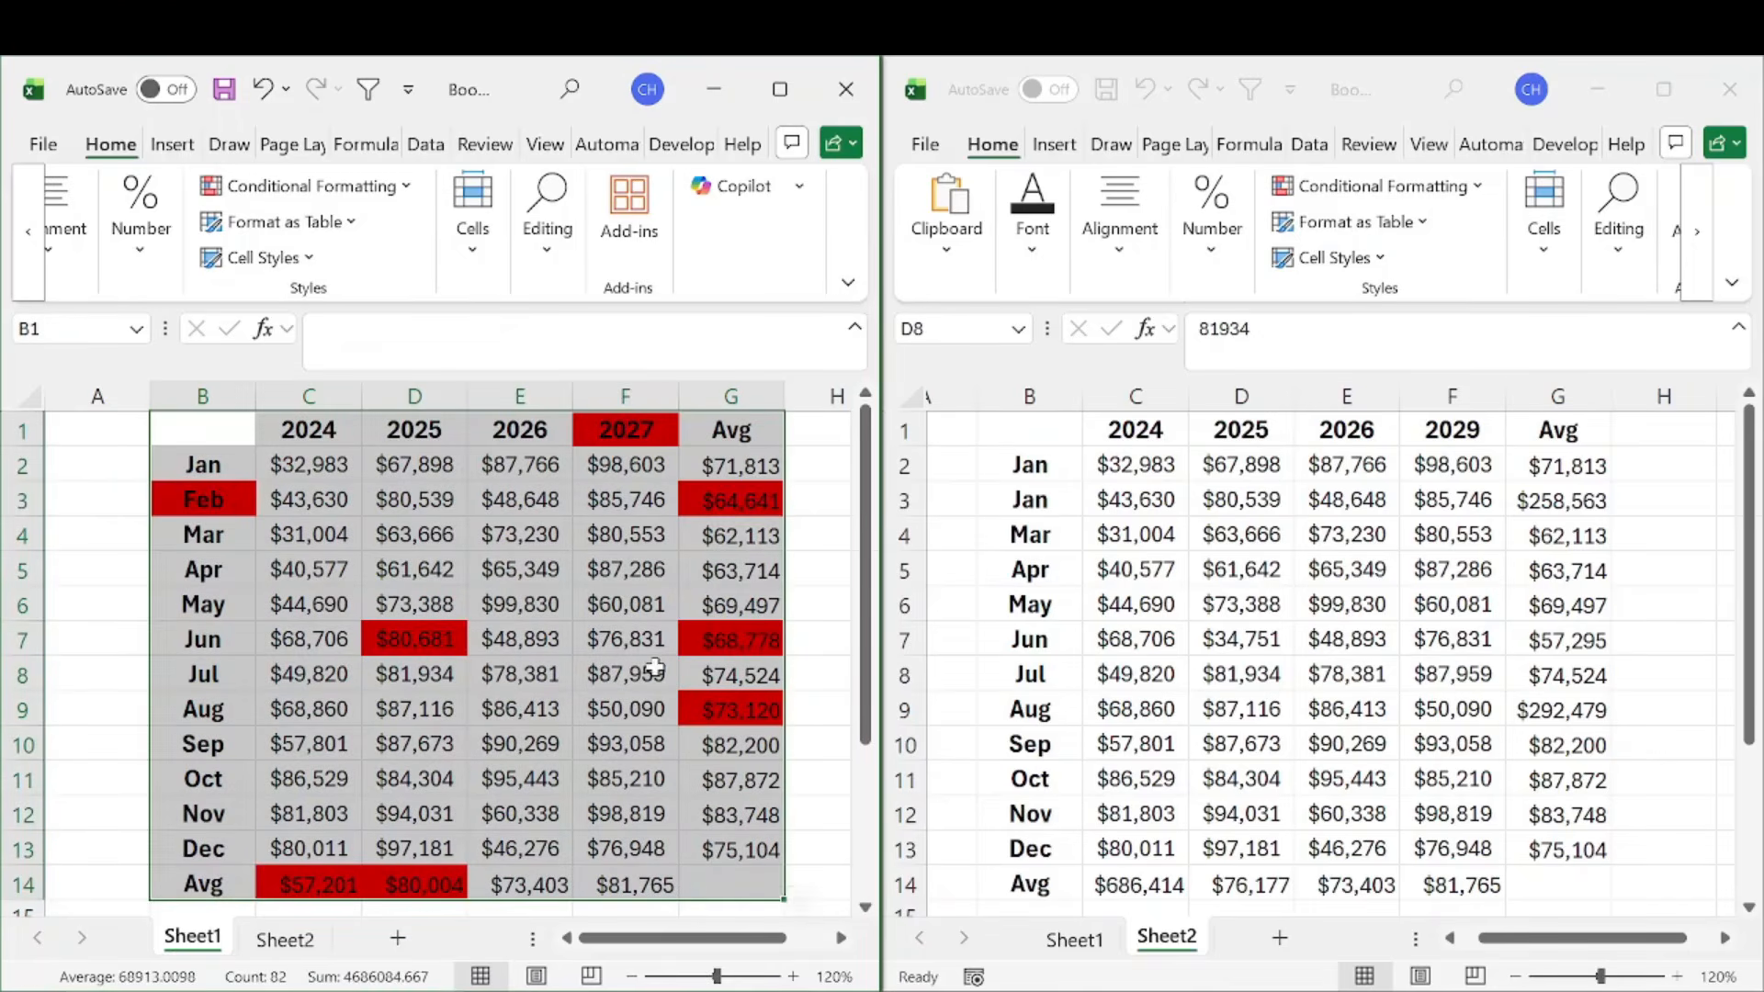
{"action": "left_click", "coordinate": [809, 538]}
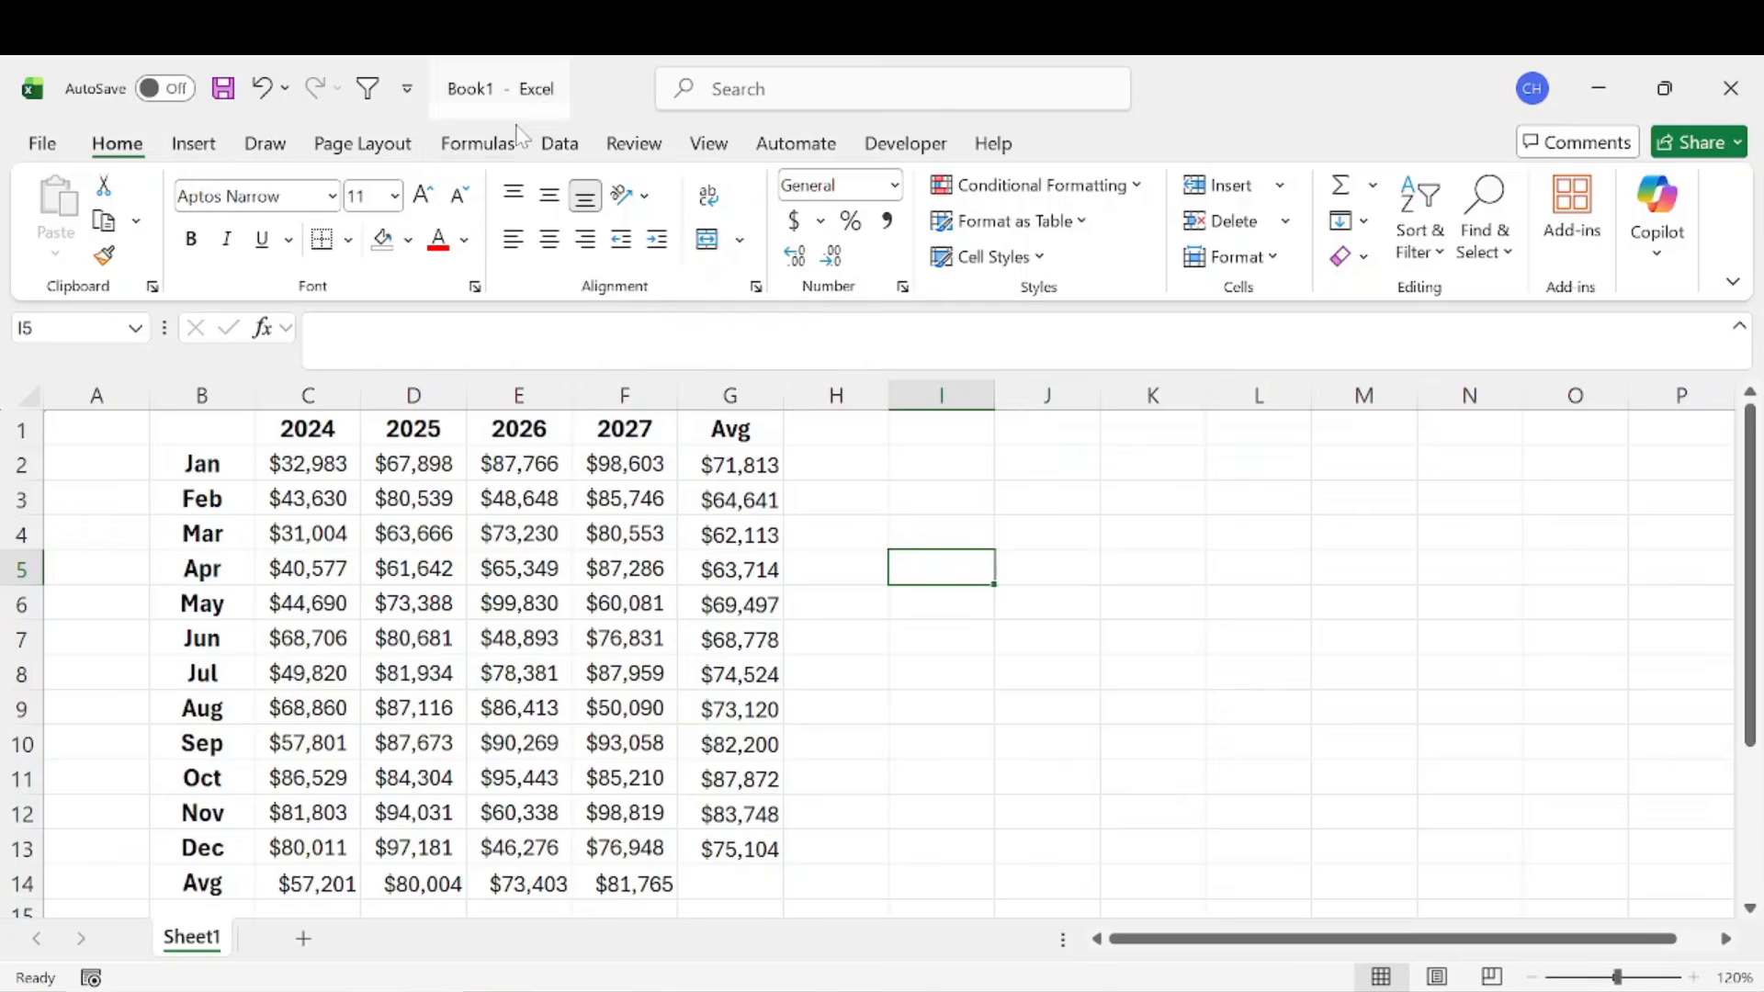
Switch back and forth between the Book1 and Book2 workbooks to compare their tables, ending on Book1
{"action": "left_click", "coordinate": [842, 990]}
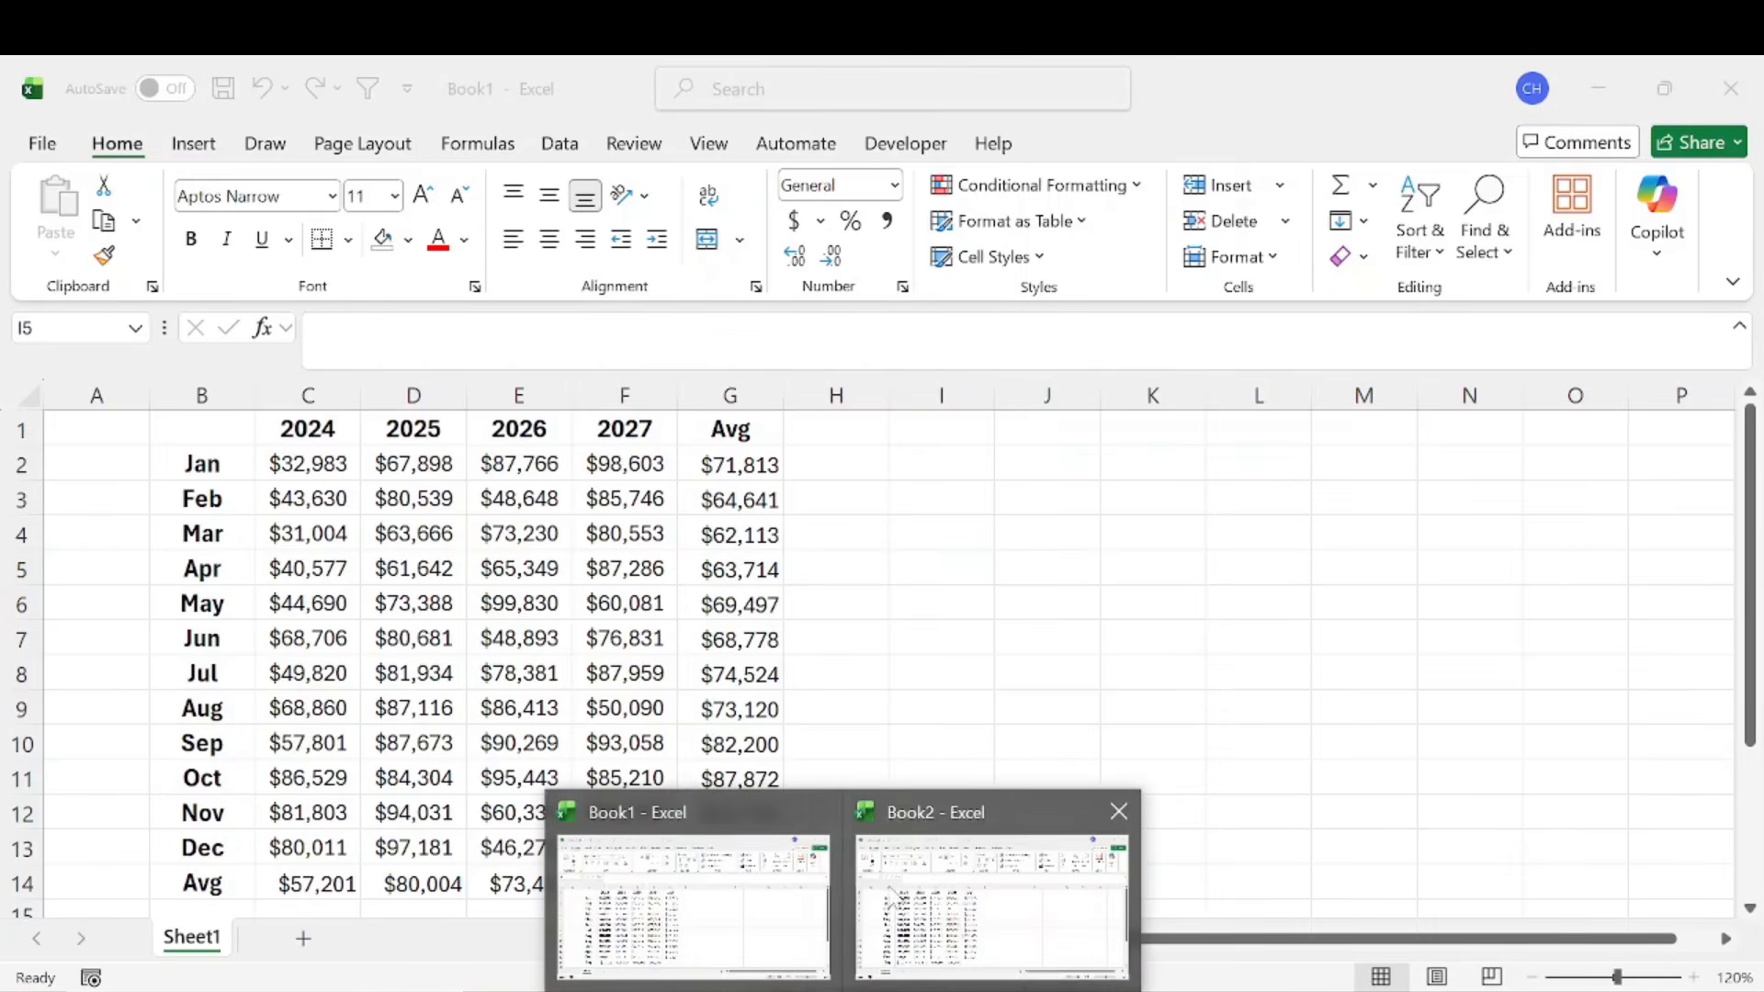
{"action": "left_click", "coordinate": [1004, 891]}
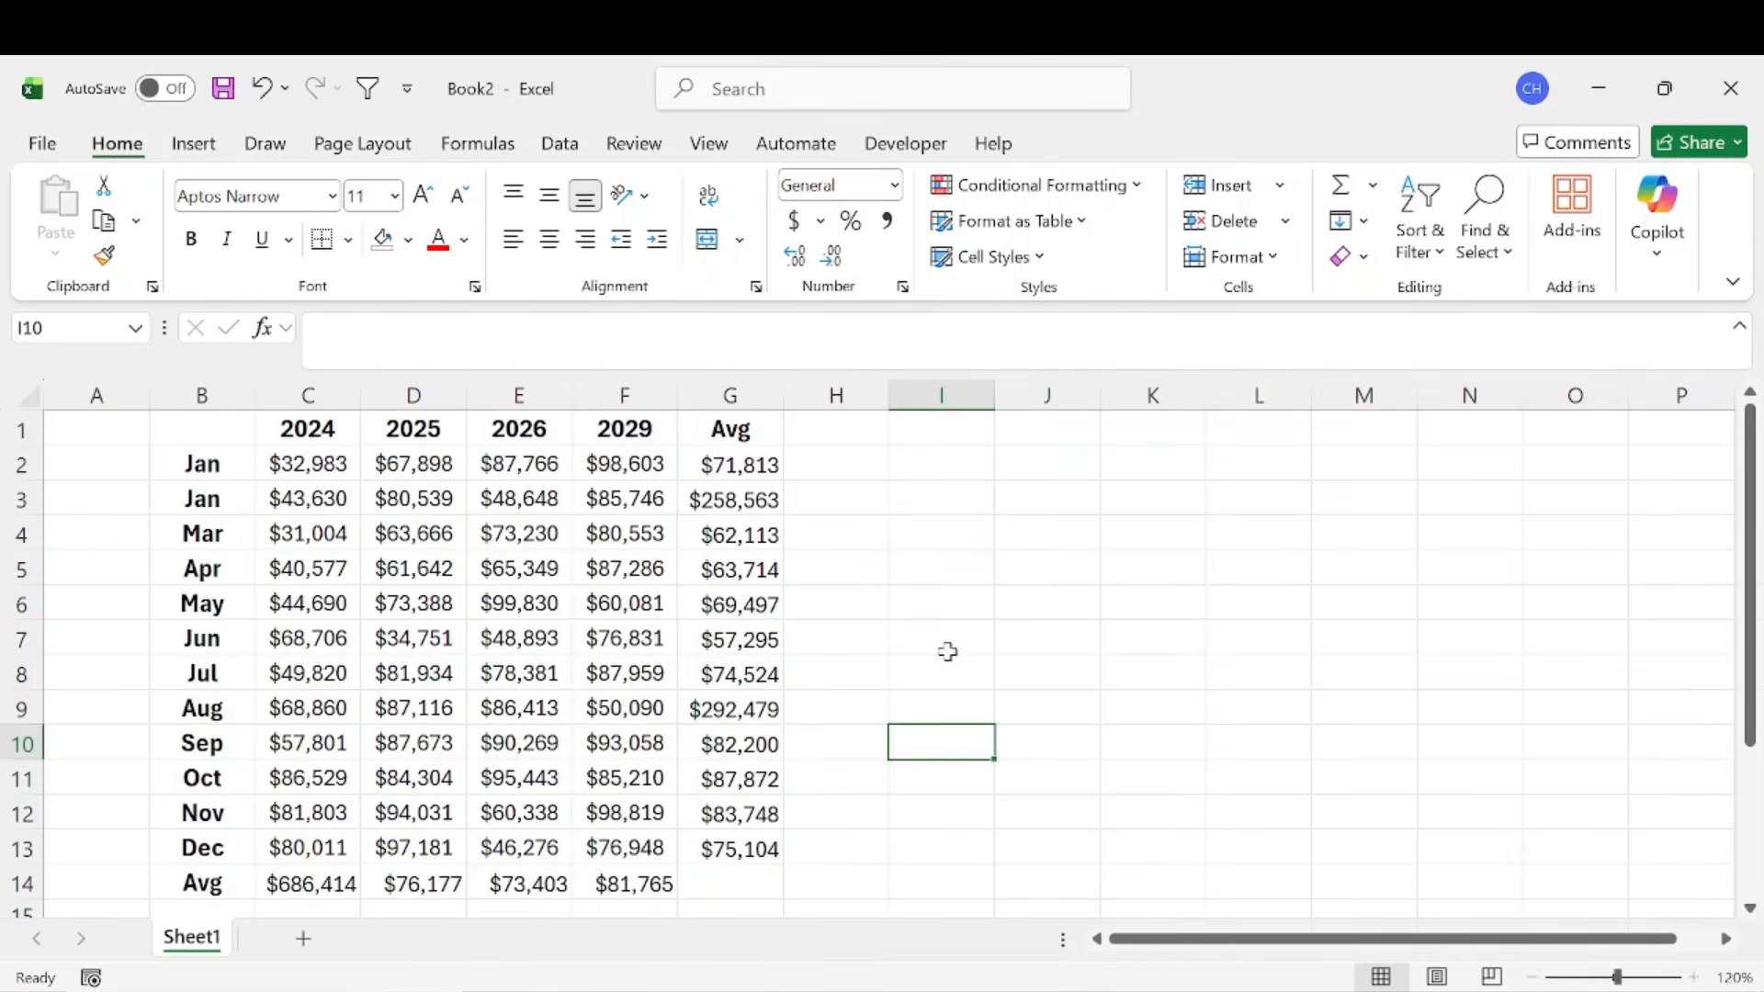
{"action": "left_click", "coordinate": [808, 990]}
{"action": "left_click", "coordinate": [766, 943]}
{"action": "left_click", "coordinate": [808, 991]}
{"action": "left_click", "coordinate": [1011, 946]}
{"action": "left_click", "coordinate": [808, 990]}
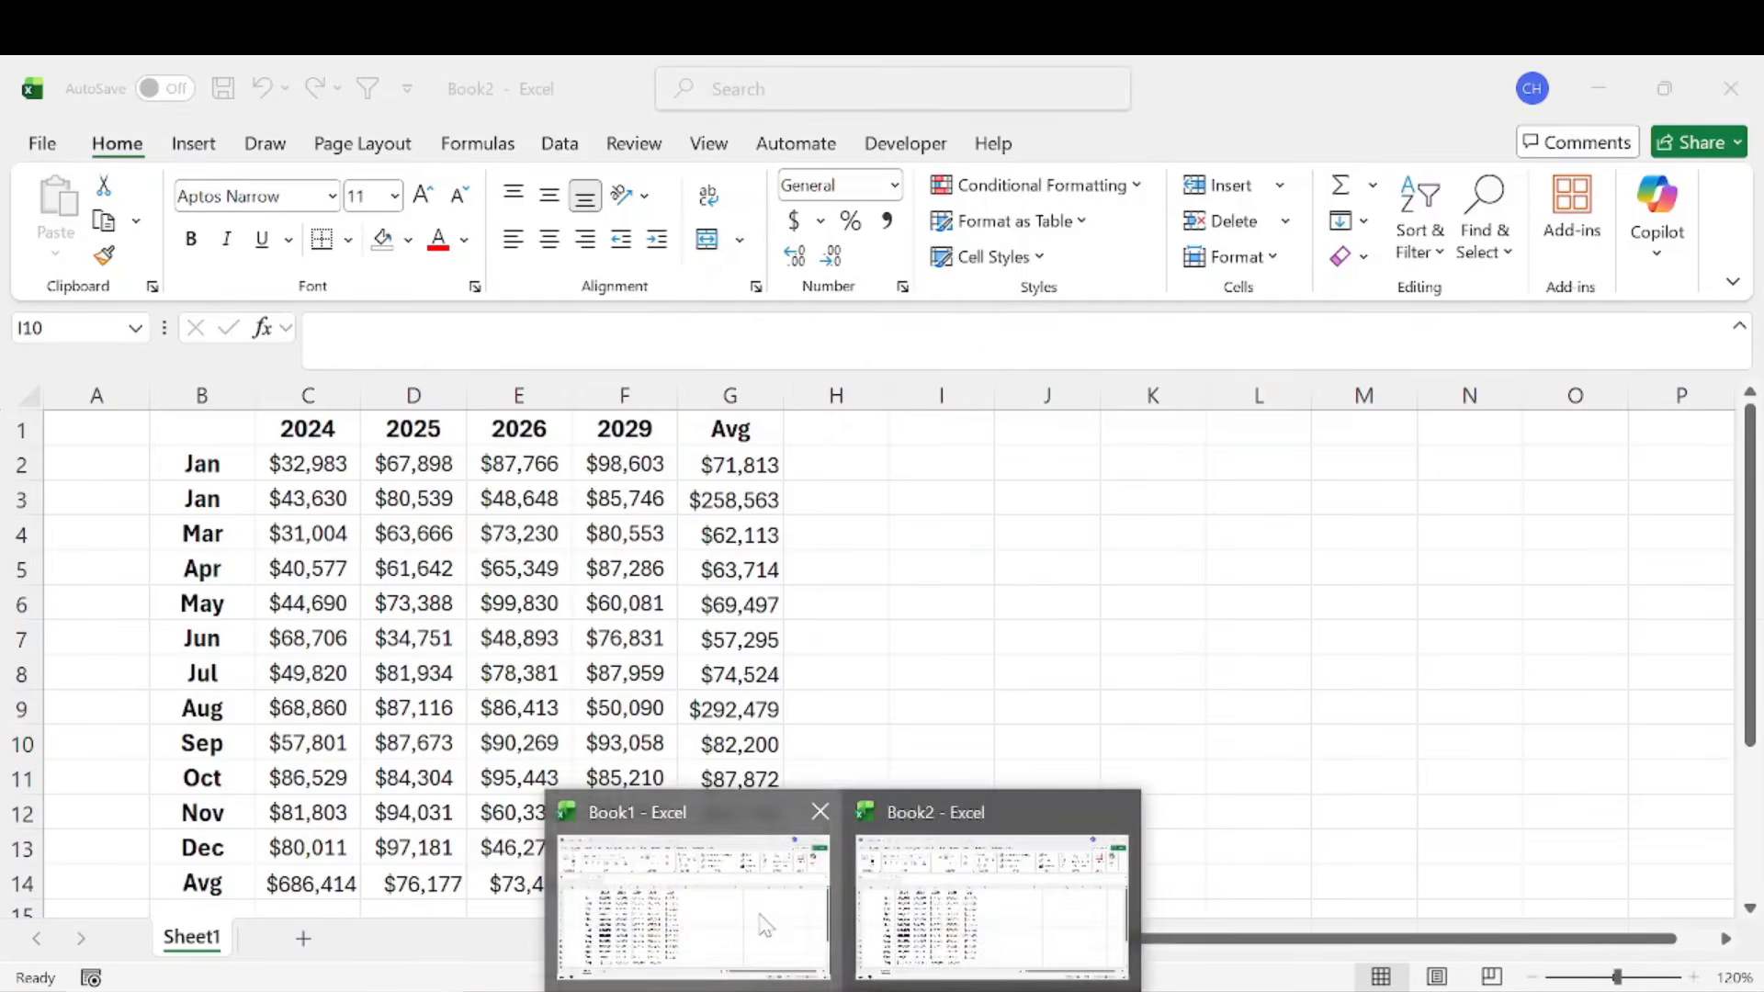
{"action": "left_click", "coordinate": [767, 937]}
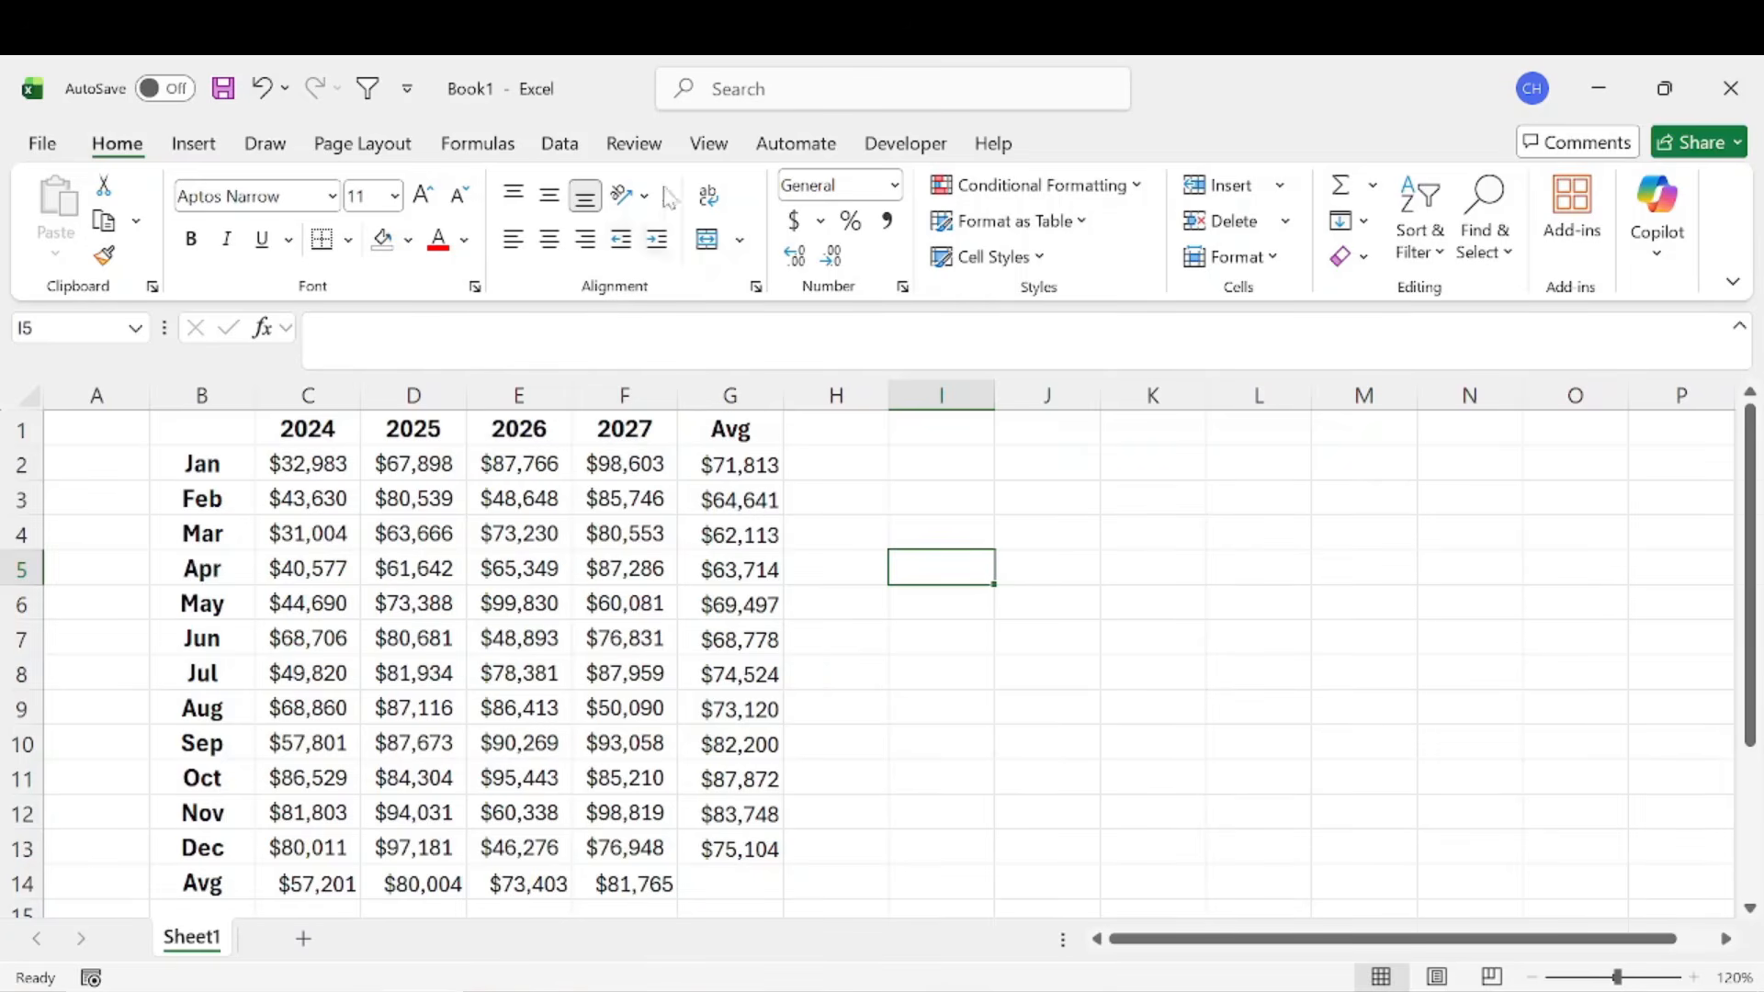
Arrange the Book1 and Book2 windows side by side with the Vertical option
{"action": "left_click", "coordinate": [706, 145]}
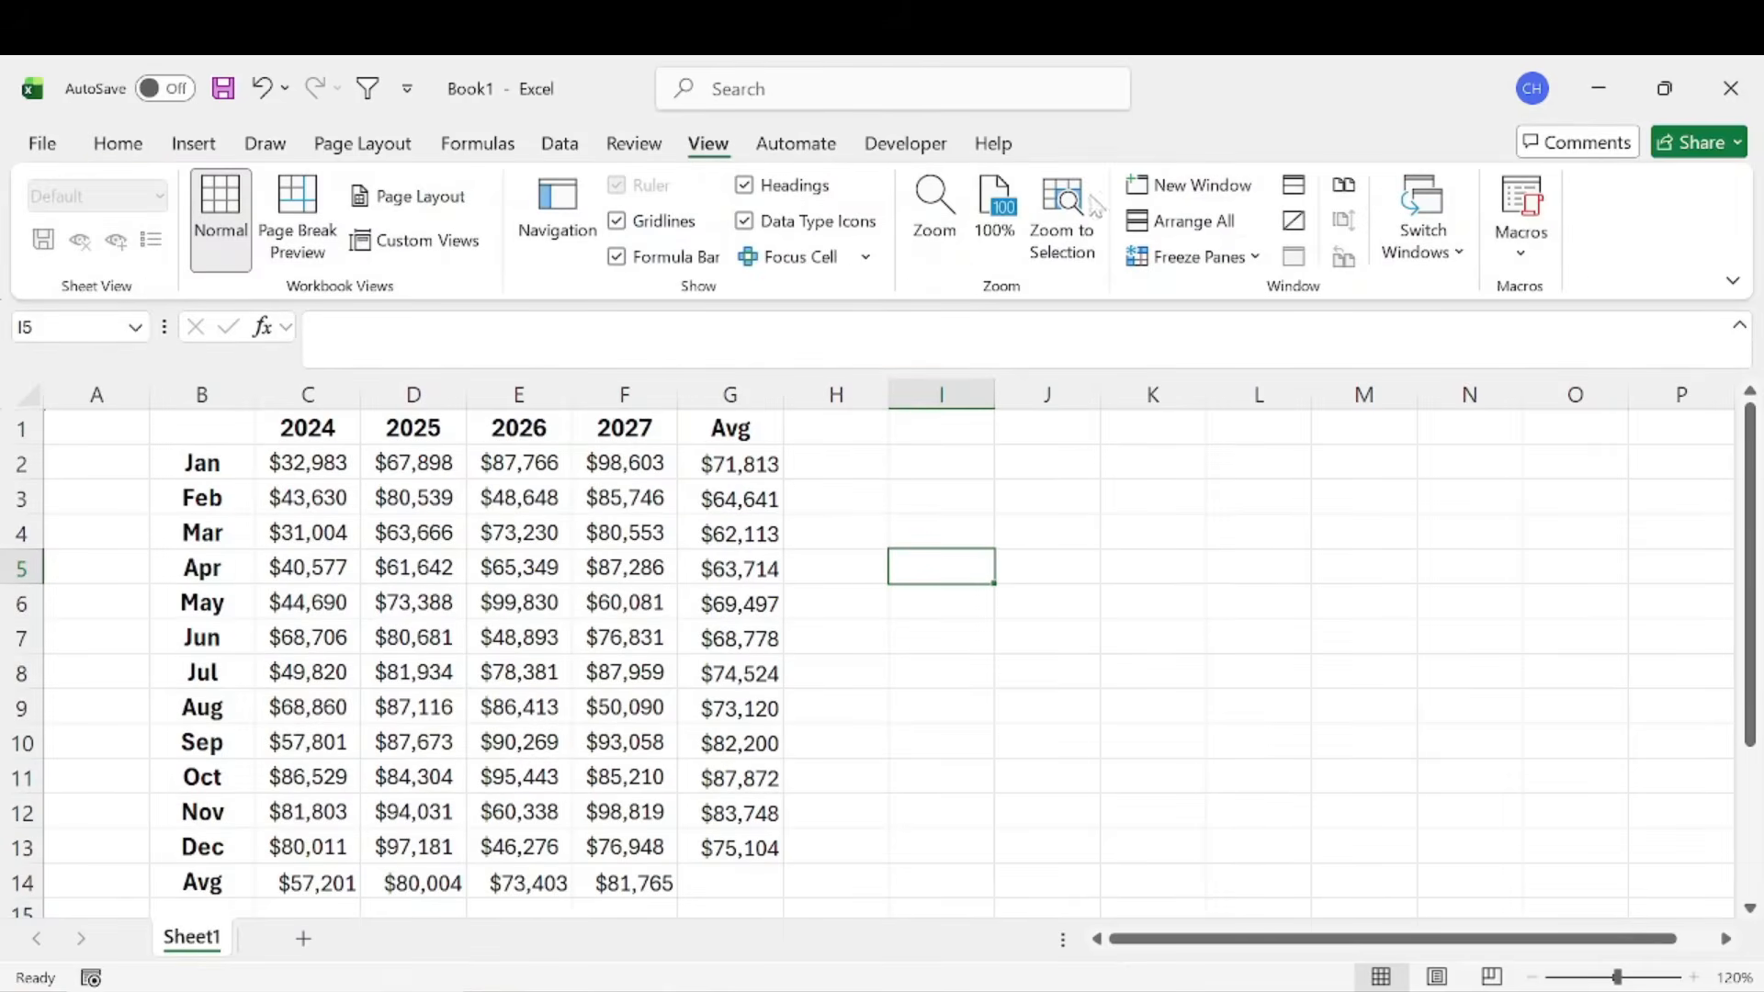
{"action": "left_click", "coordinate": [1185, 223]}
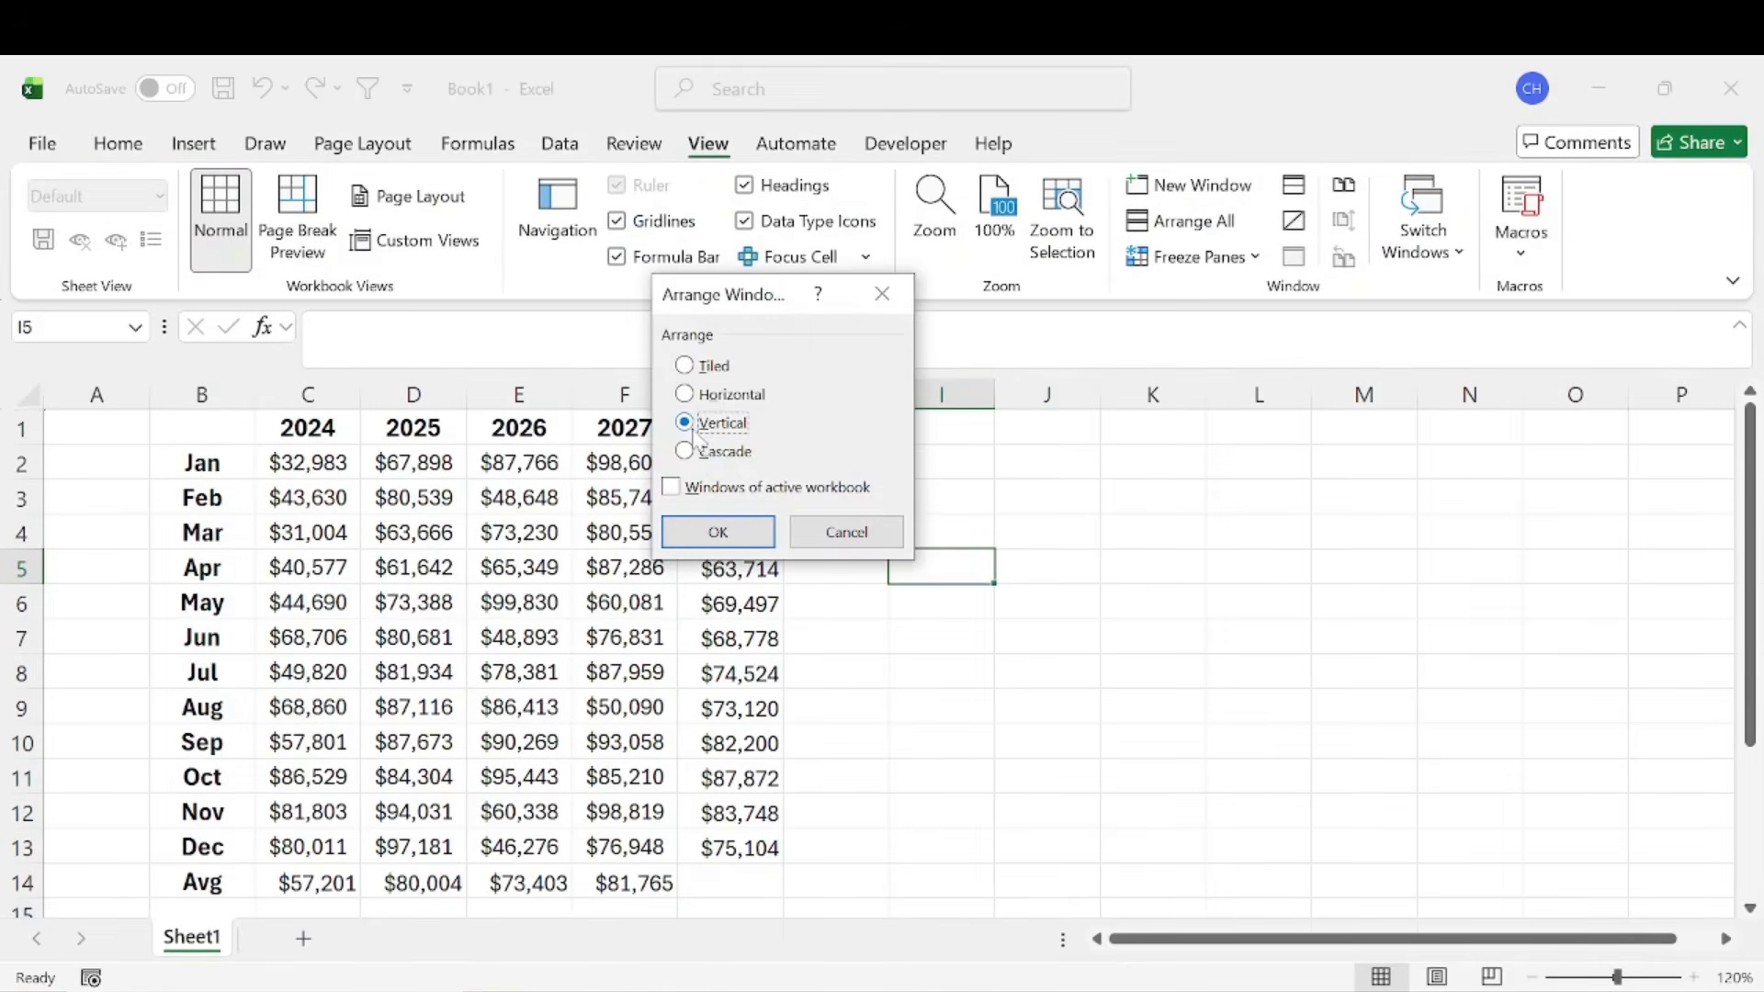
{"action": "left_click", "coordinate": [718, 533]}
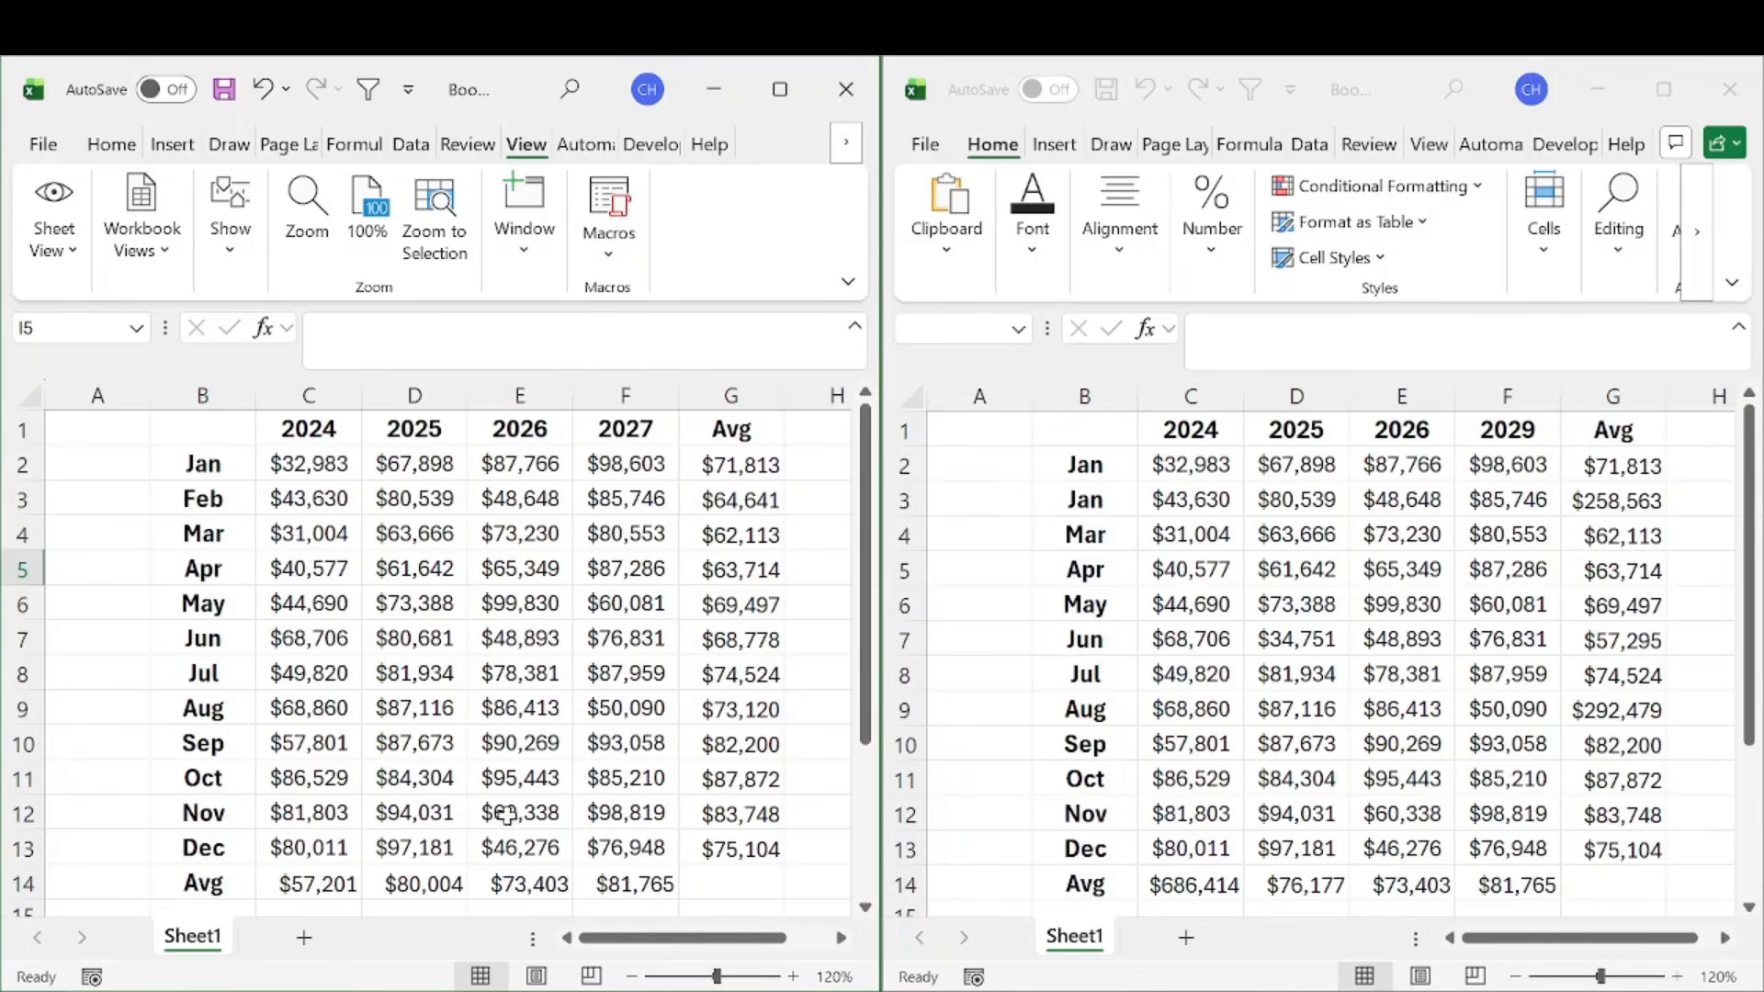
Add a new worksheet to Book1 and check the extent of the data table starting at cell B1 in Book2
{"action": "left_click", "coordinate": [305, 938]}
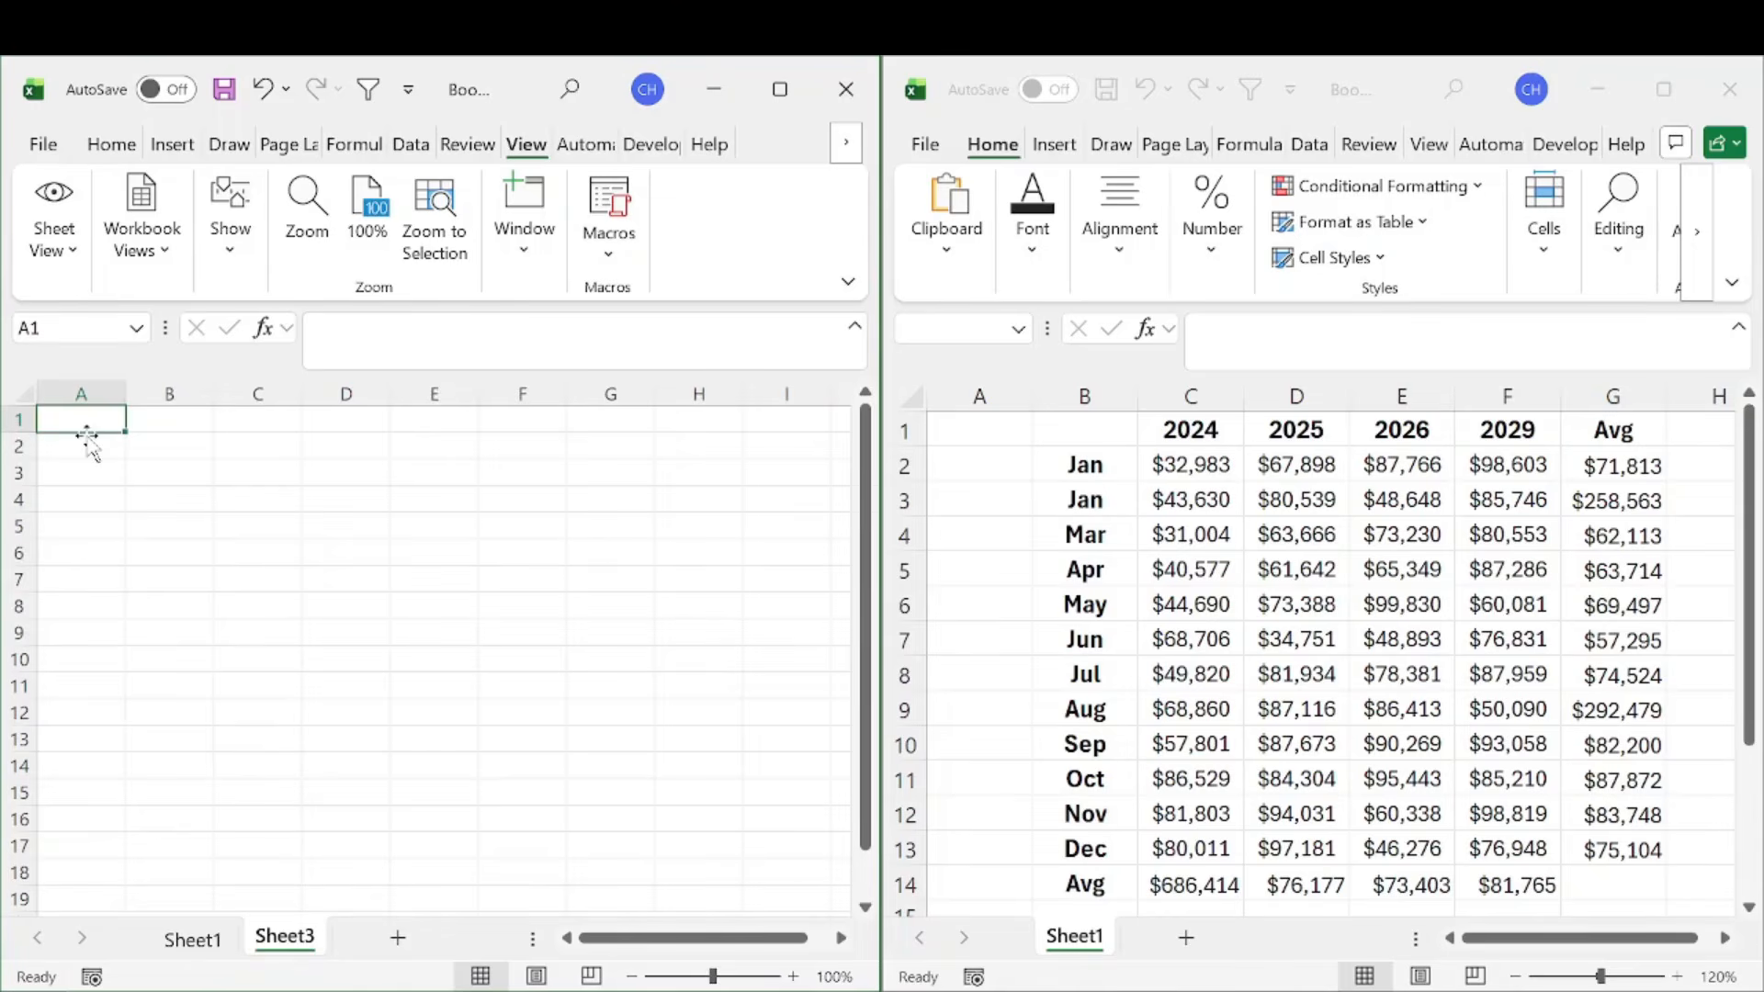
{"action": "left_click_drag", "start_coordinate": [88, 431], "coordinate": [184, 427]}
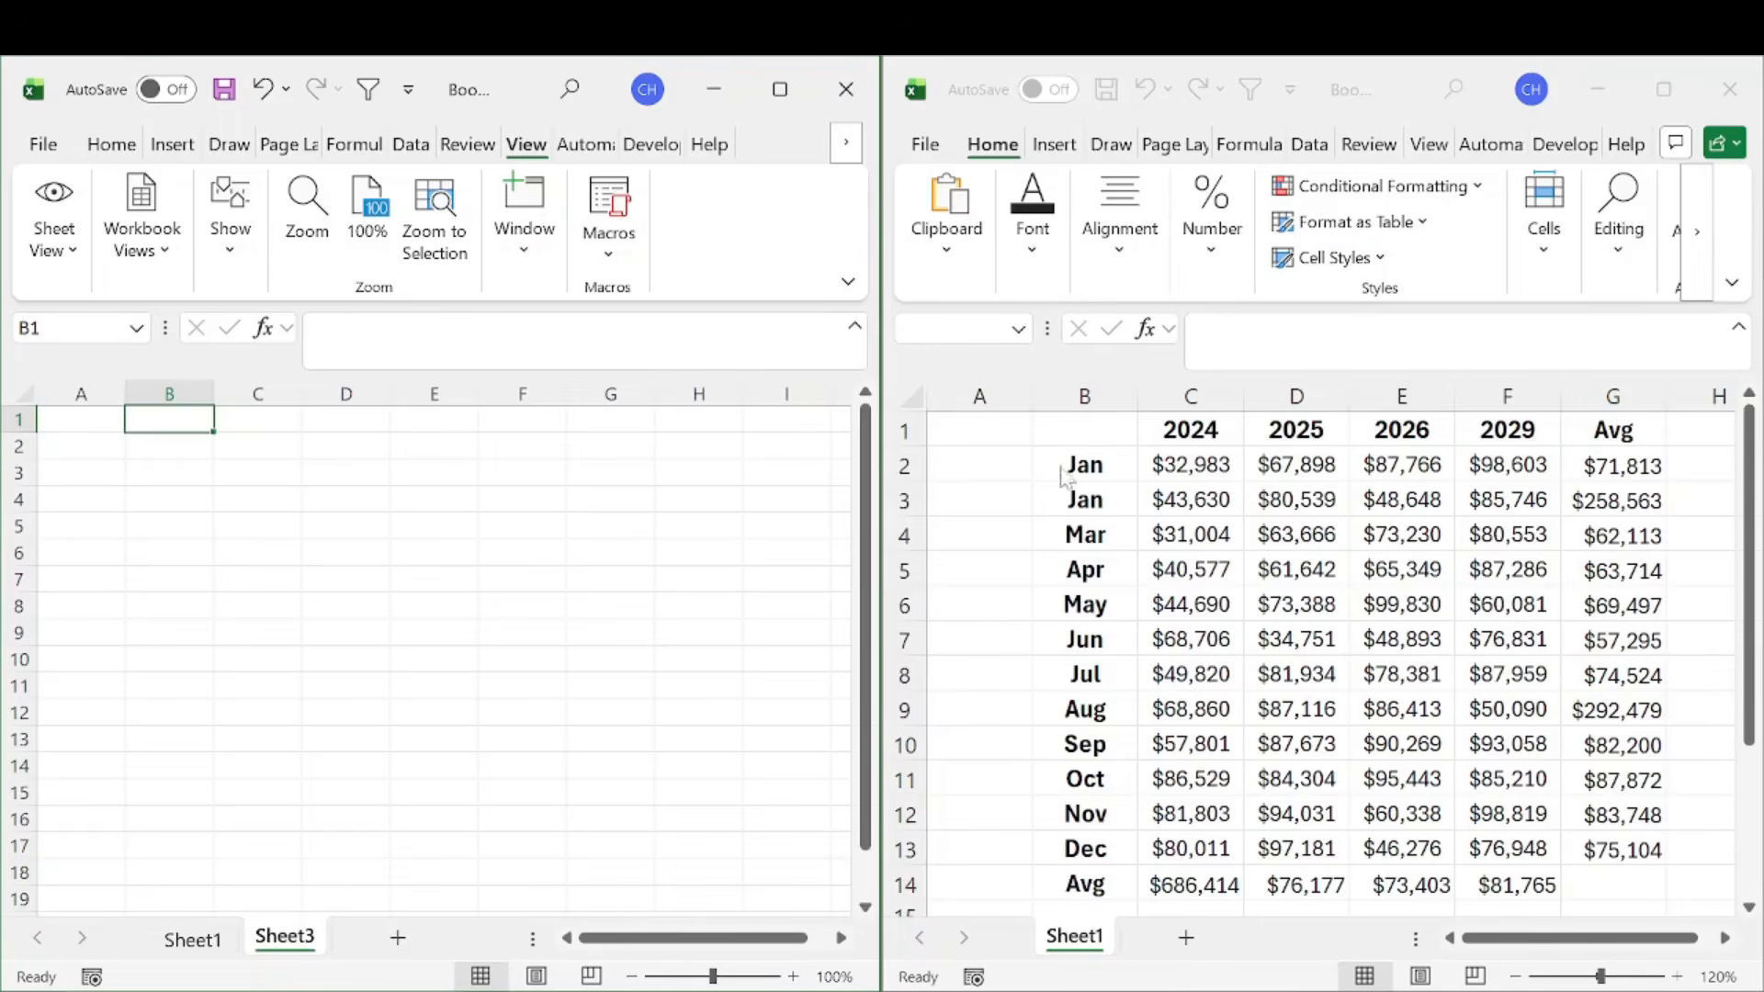
{"action": "left_click", "coordinate": [1083, 435]}
{"action": "left_click_drag", "start_coordinate": [1095, 425], "coordinate": [1468, 885]}
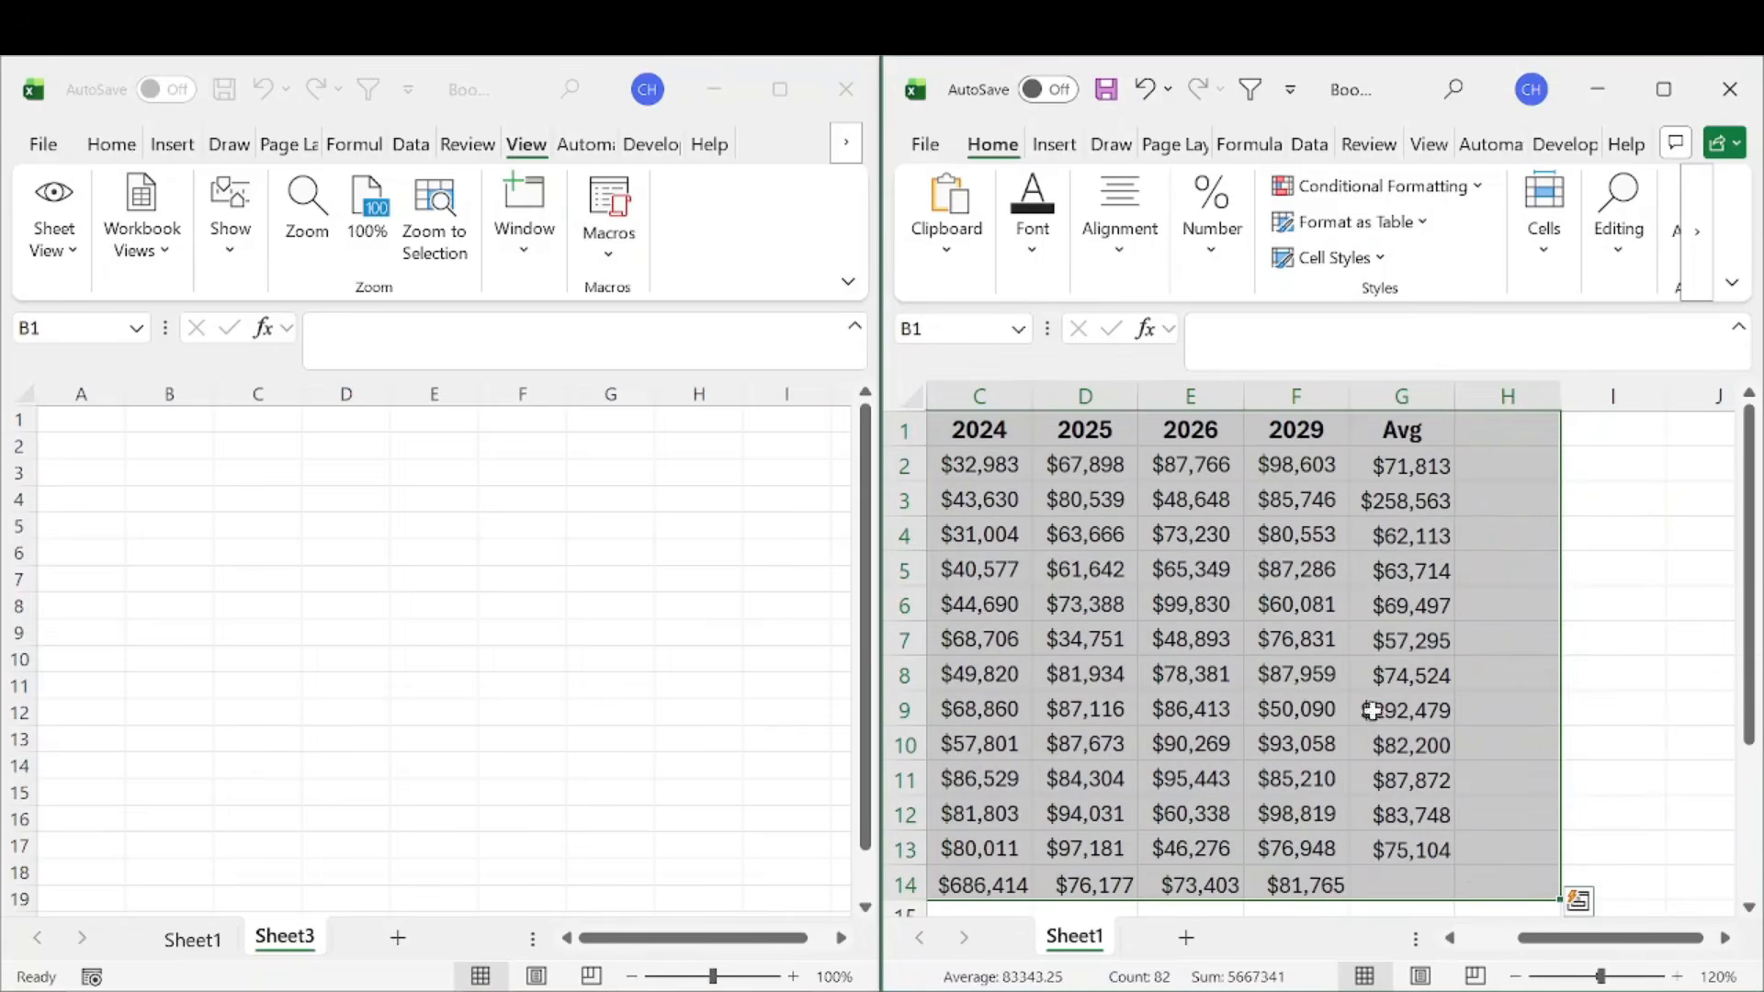
{"action": "left_click", "coordinate": [1410, 888]}
{"action": "left_click_drag", "start_coordinate": [1585, 943], "coordinate": [1507, 944]}
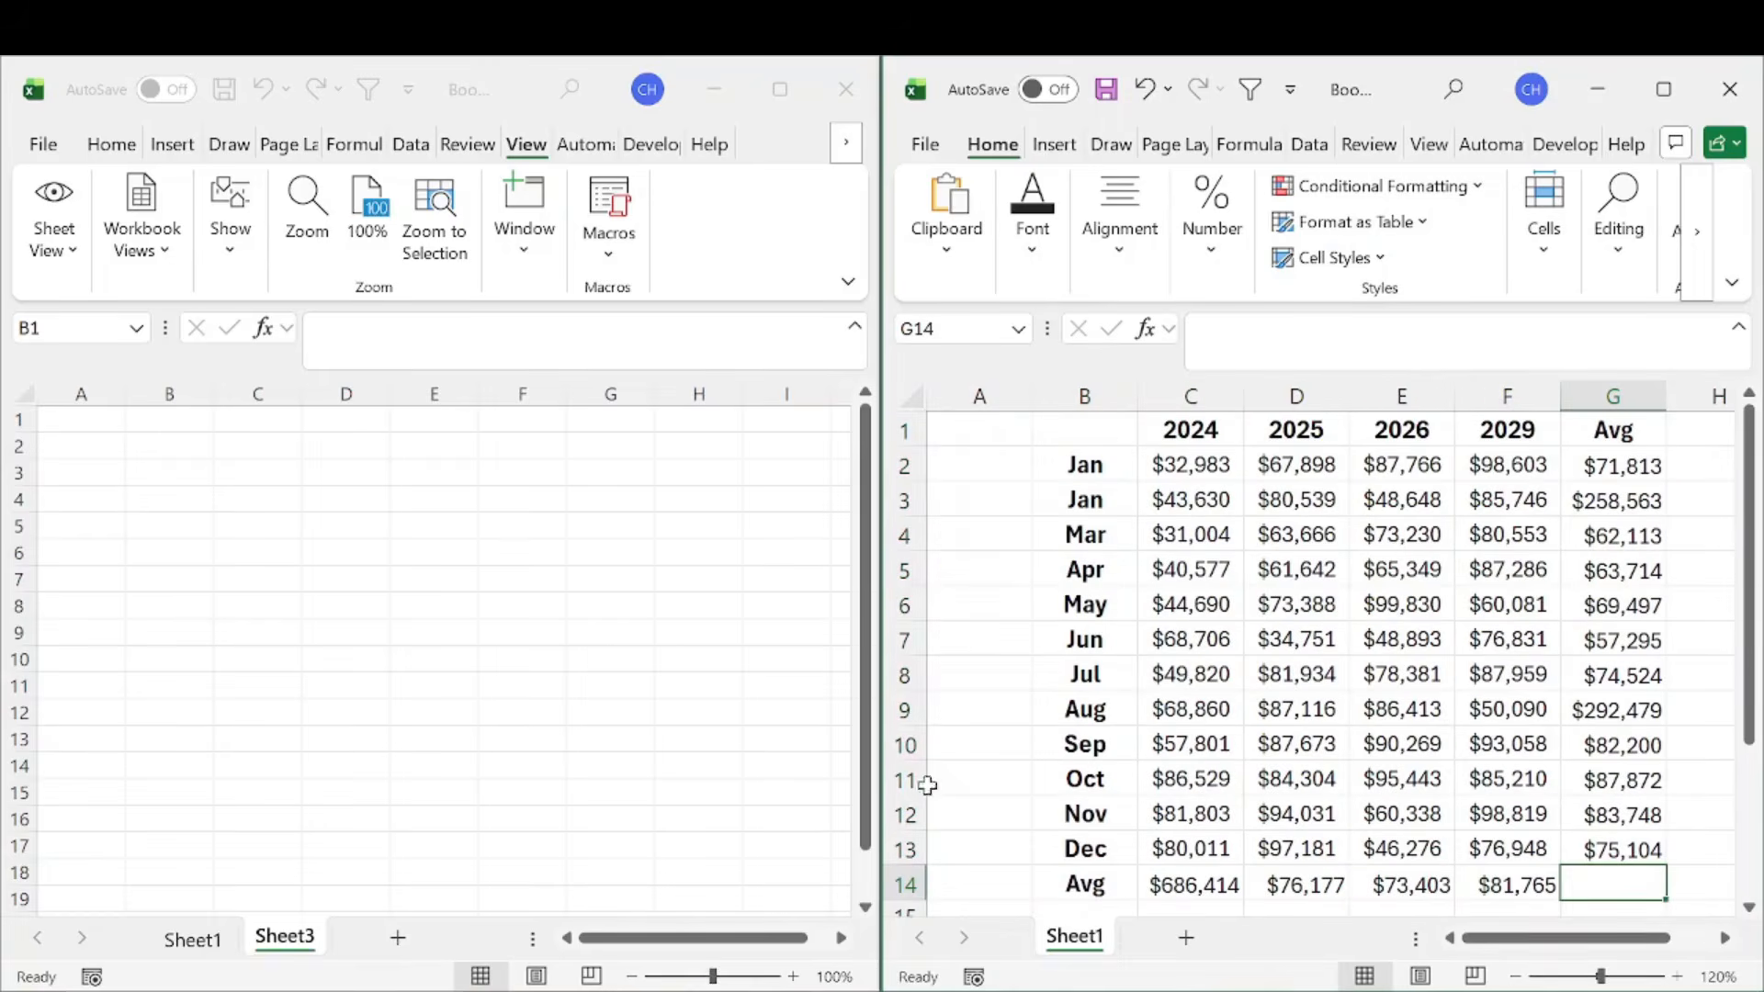
Start an IF formula in B1 of Book1's new sheet that tests whether Sheet1!B1 equals cell B1 on Book2's Sheet1
{"action": "left_click", "coordinate": [163, 420]}
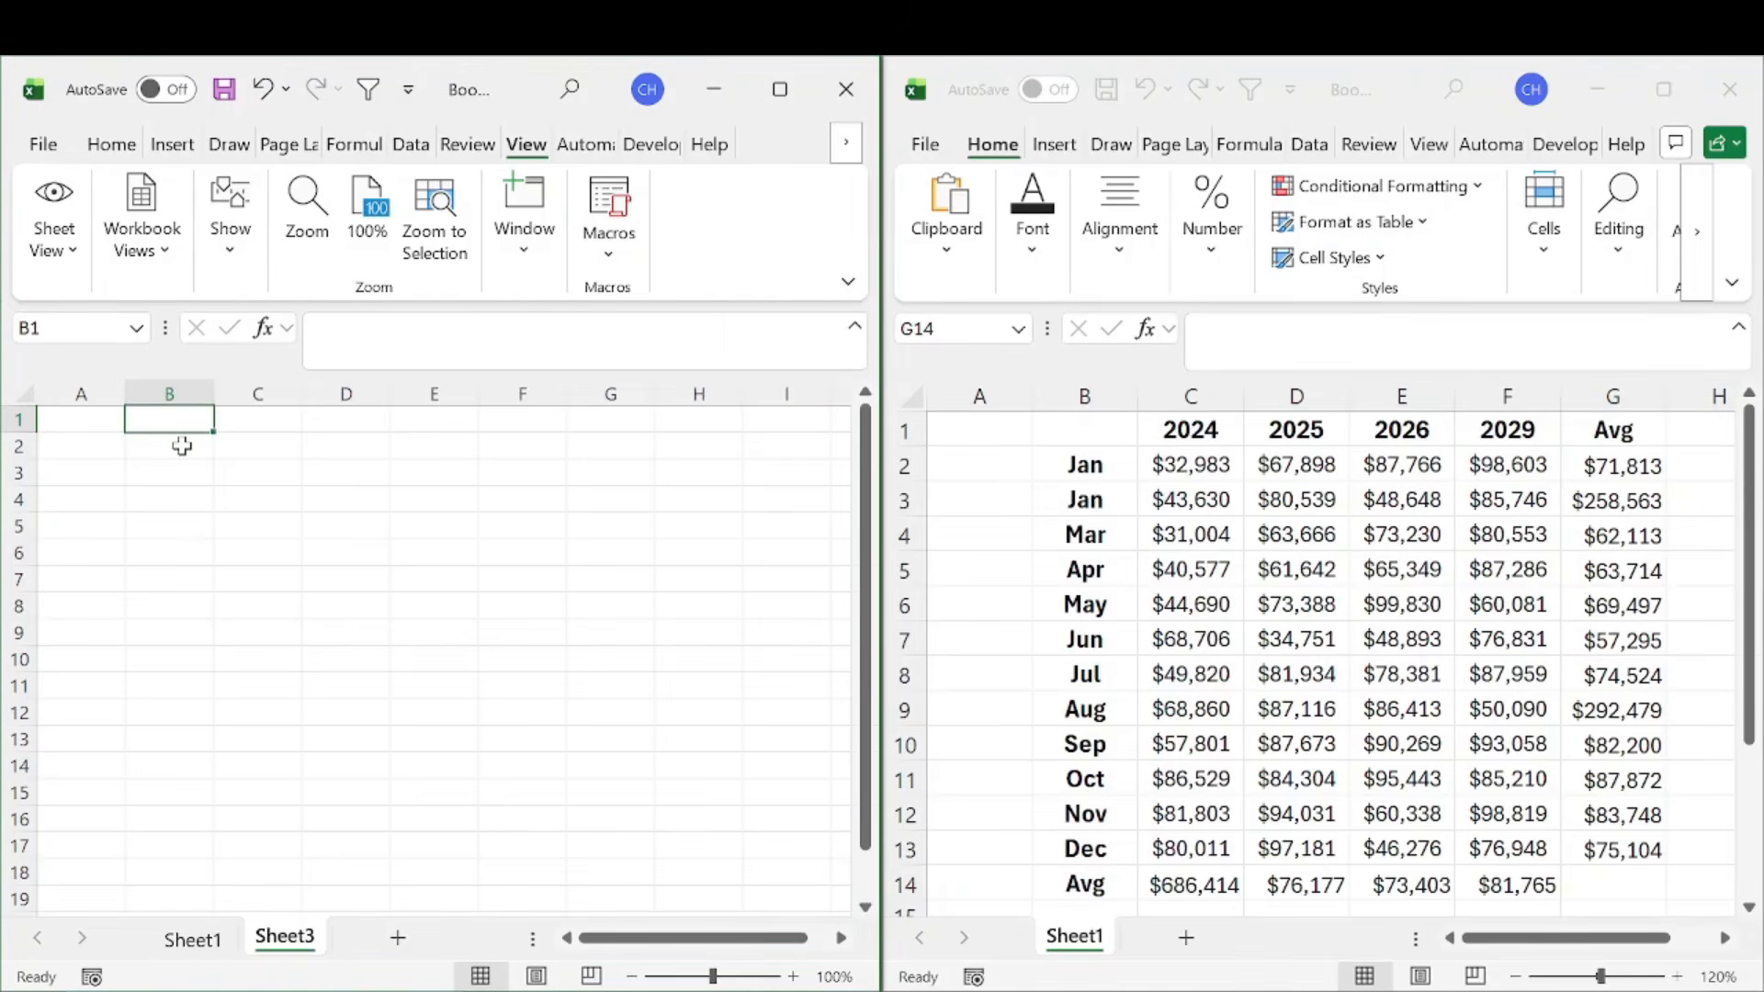
{"action": "type", "text": "=IF("}
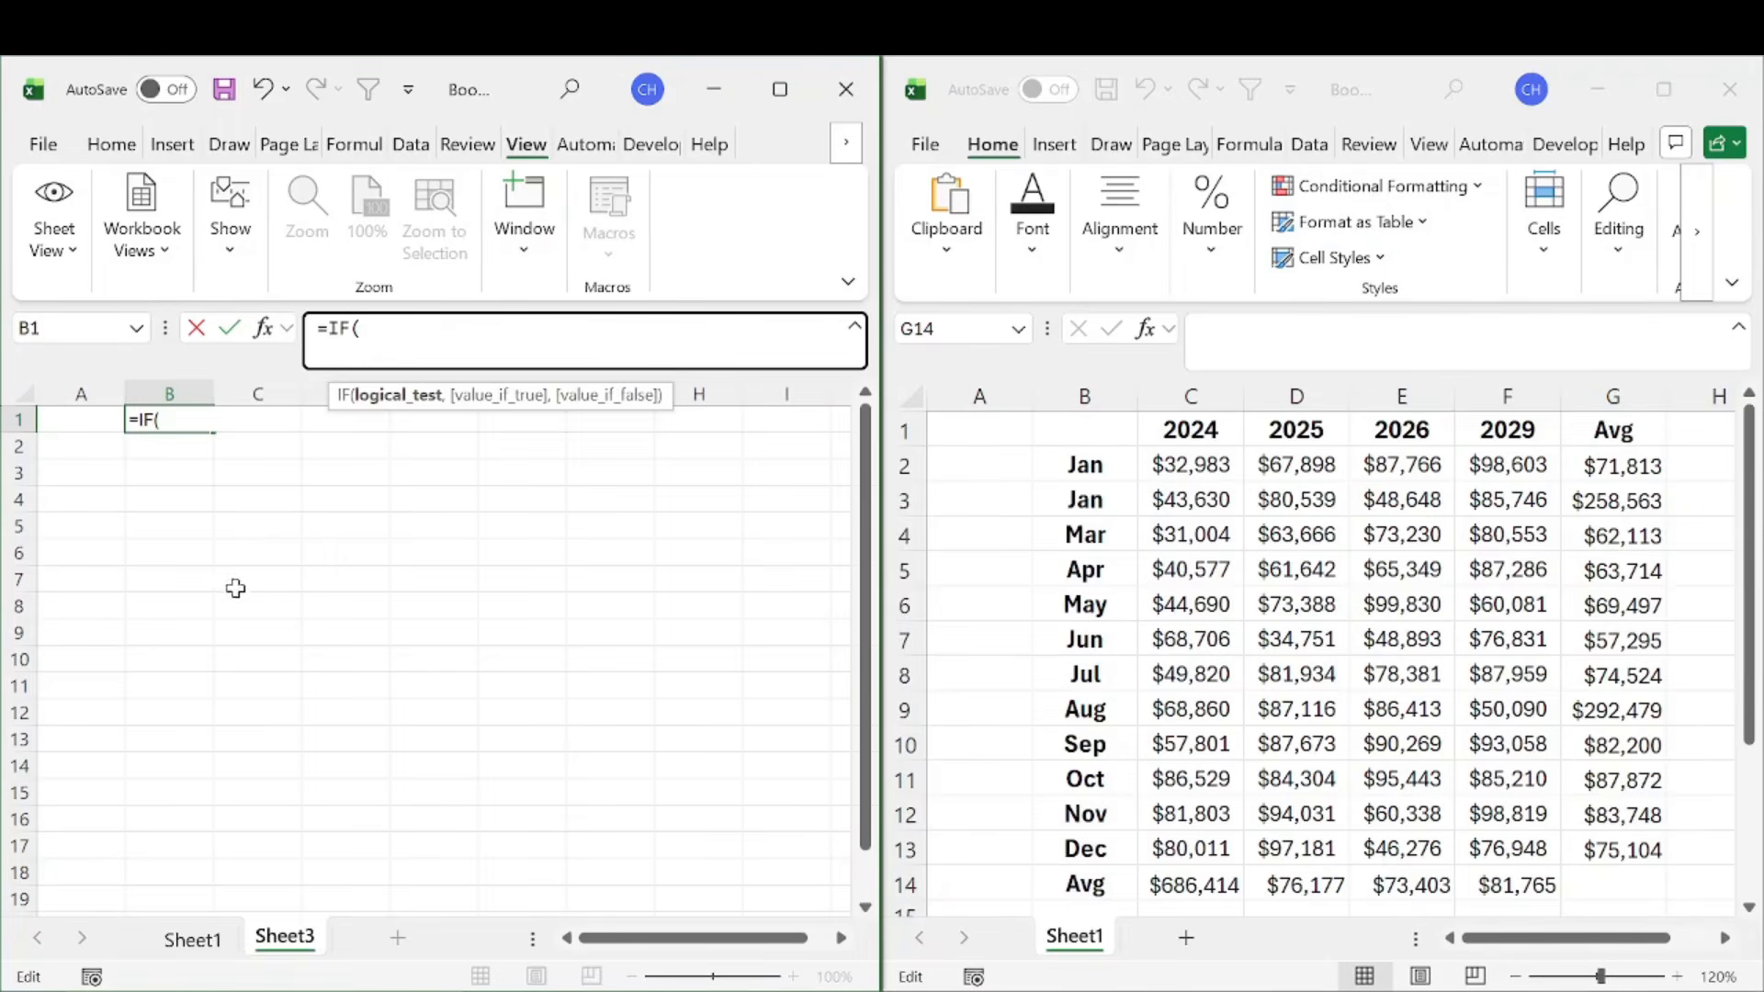
{"action": "left_click", "coordinate": [192, 940]}
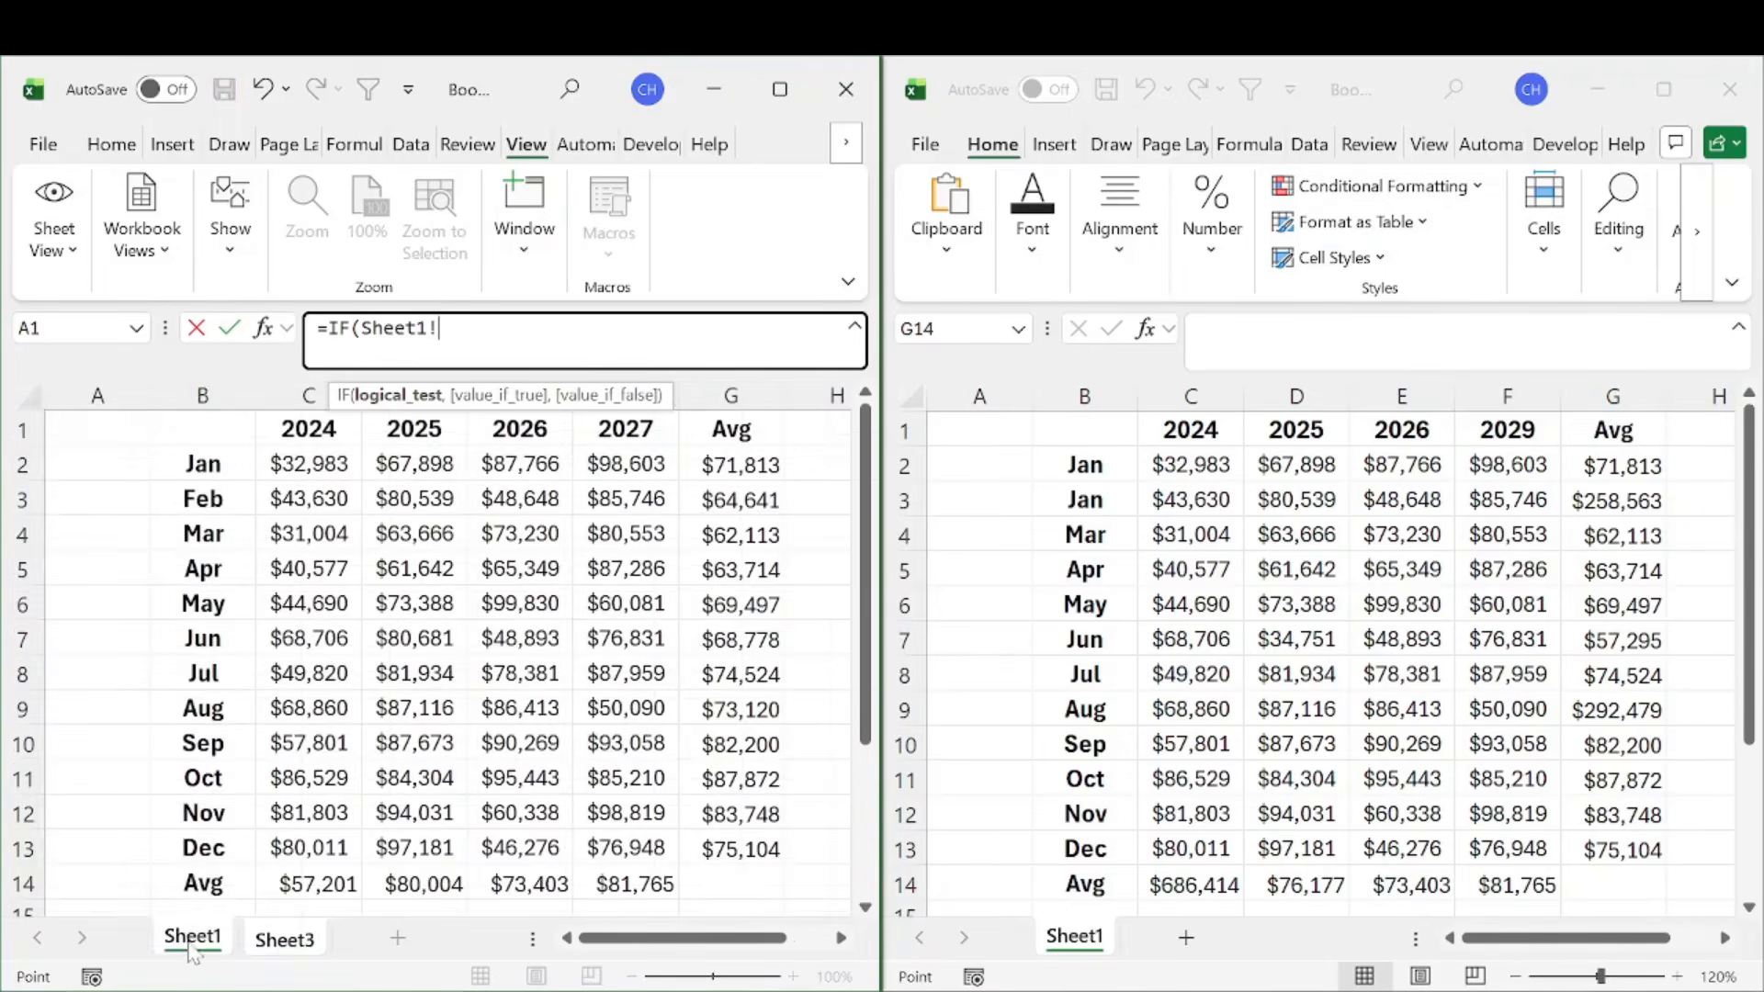
{"action": "left_click", "coordinate": [228, 424]}
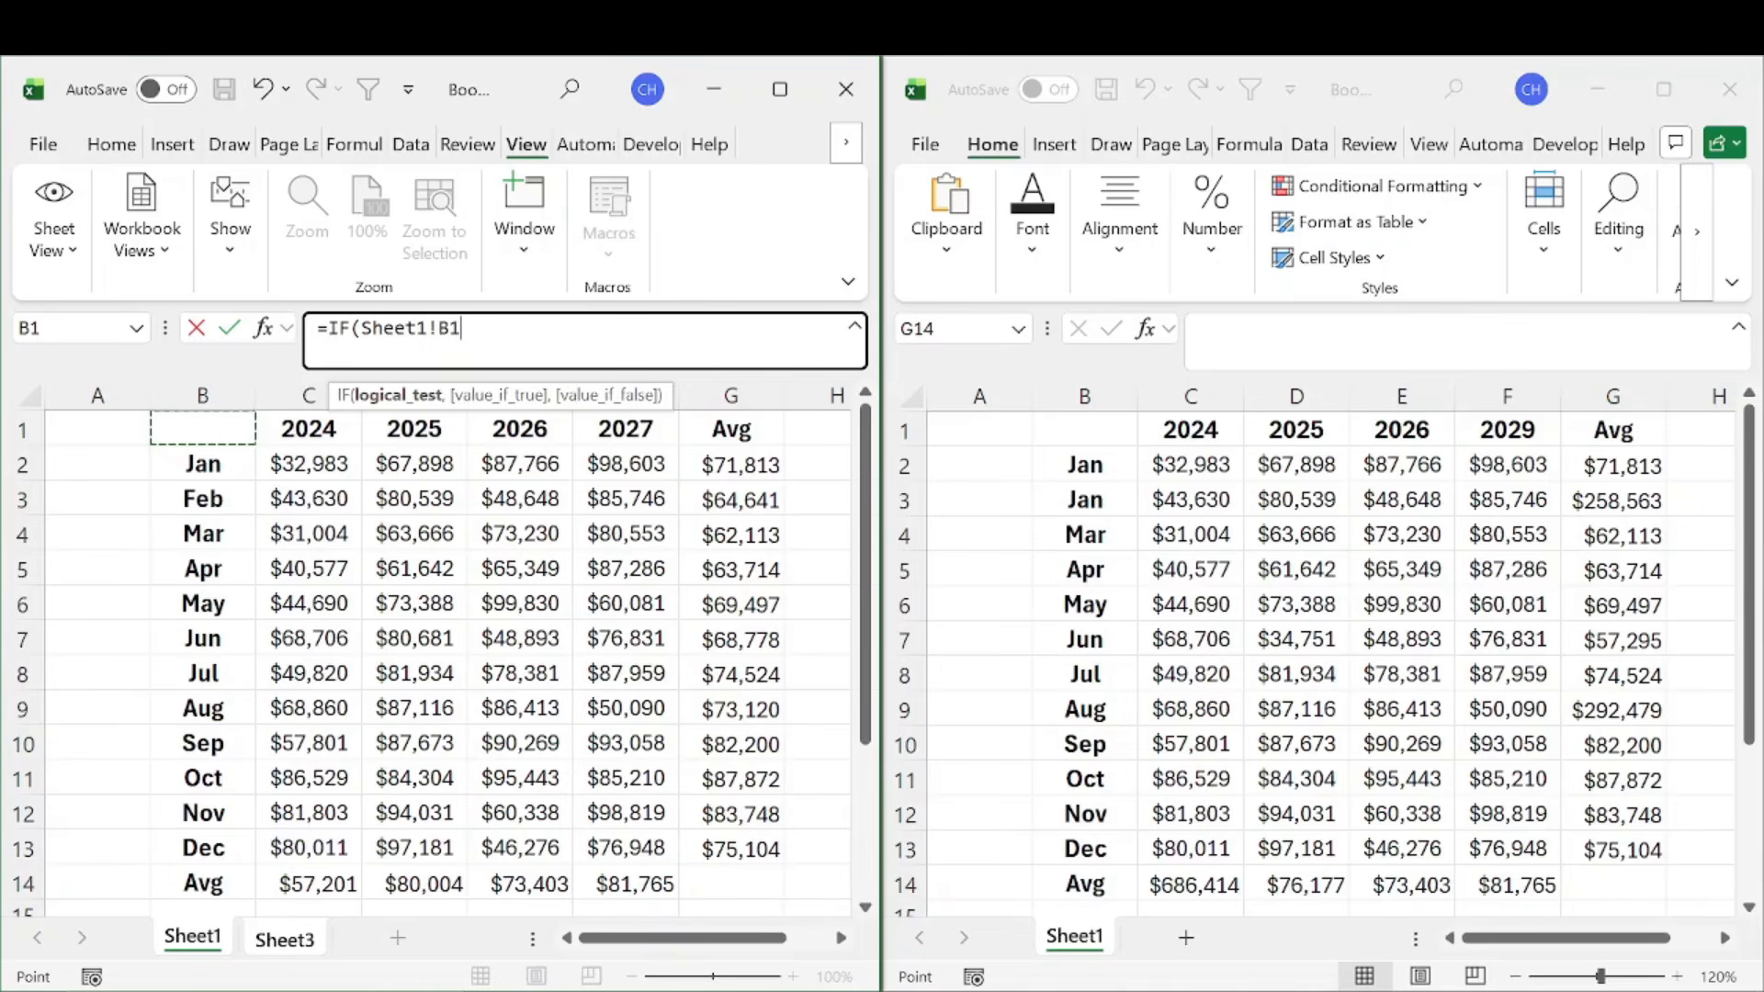
{"action": "type", "text": "="}
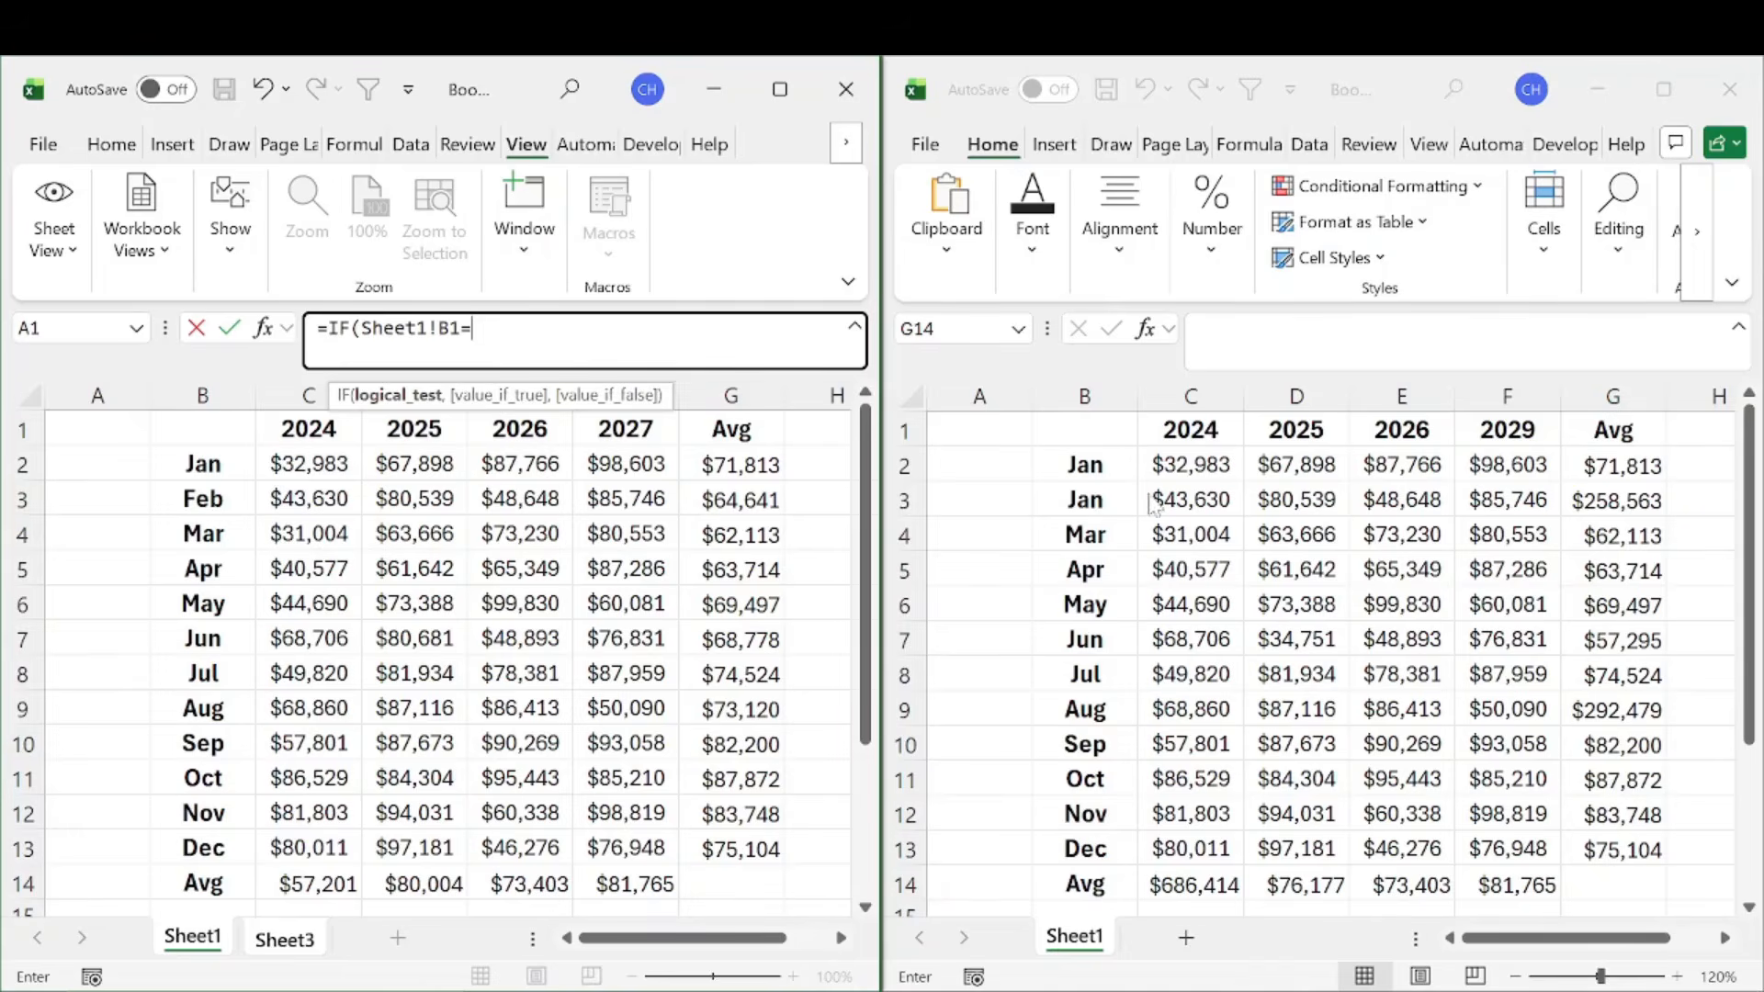
{"action": "left_click", "coordinate": [1096, 432]}
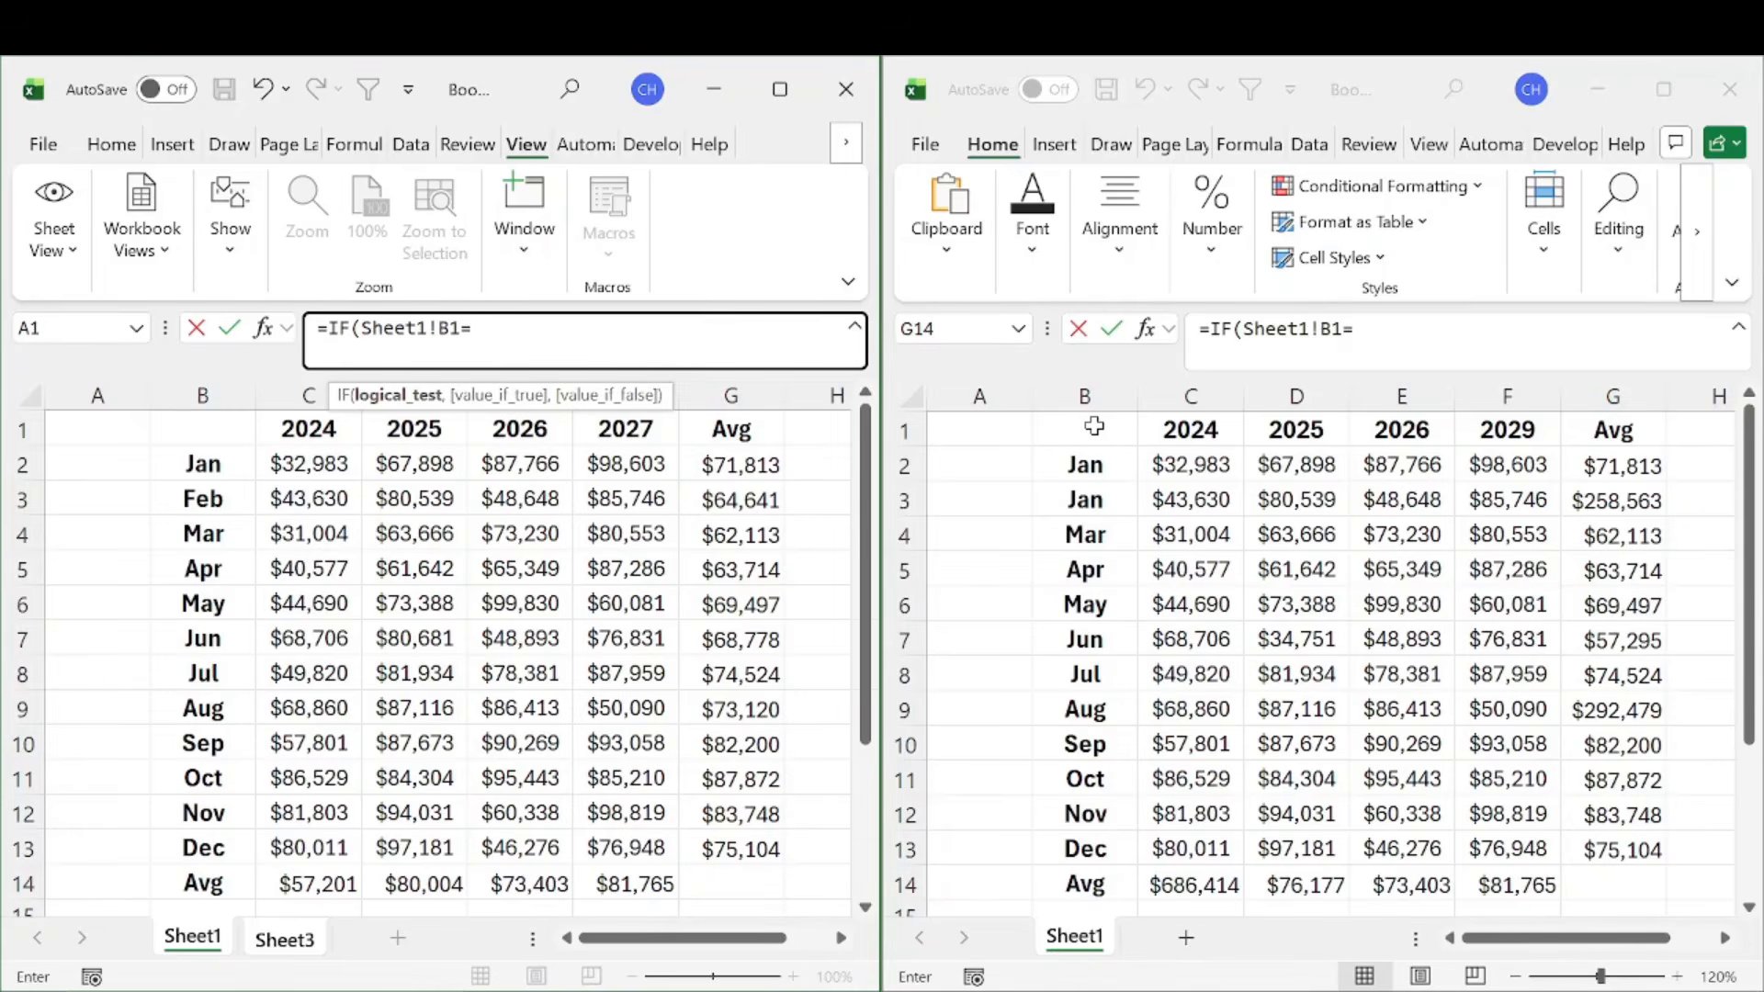
{"action": "left_click", "coordinate": [1096, 432]}
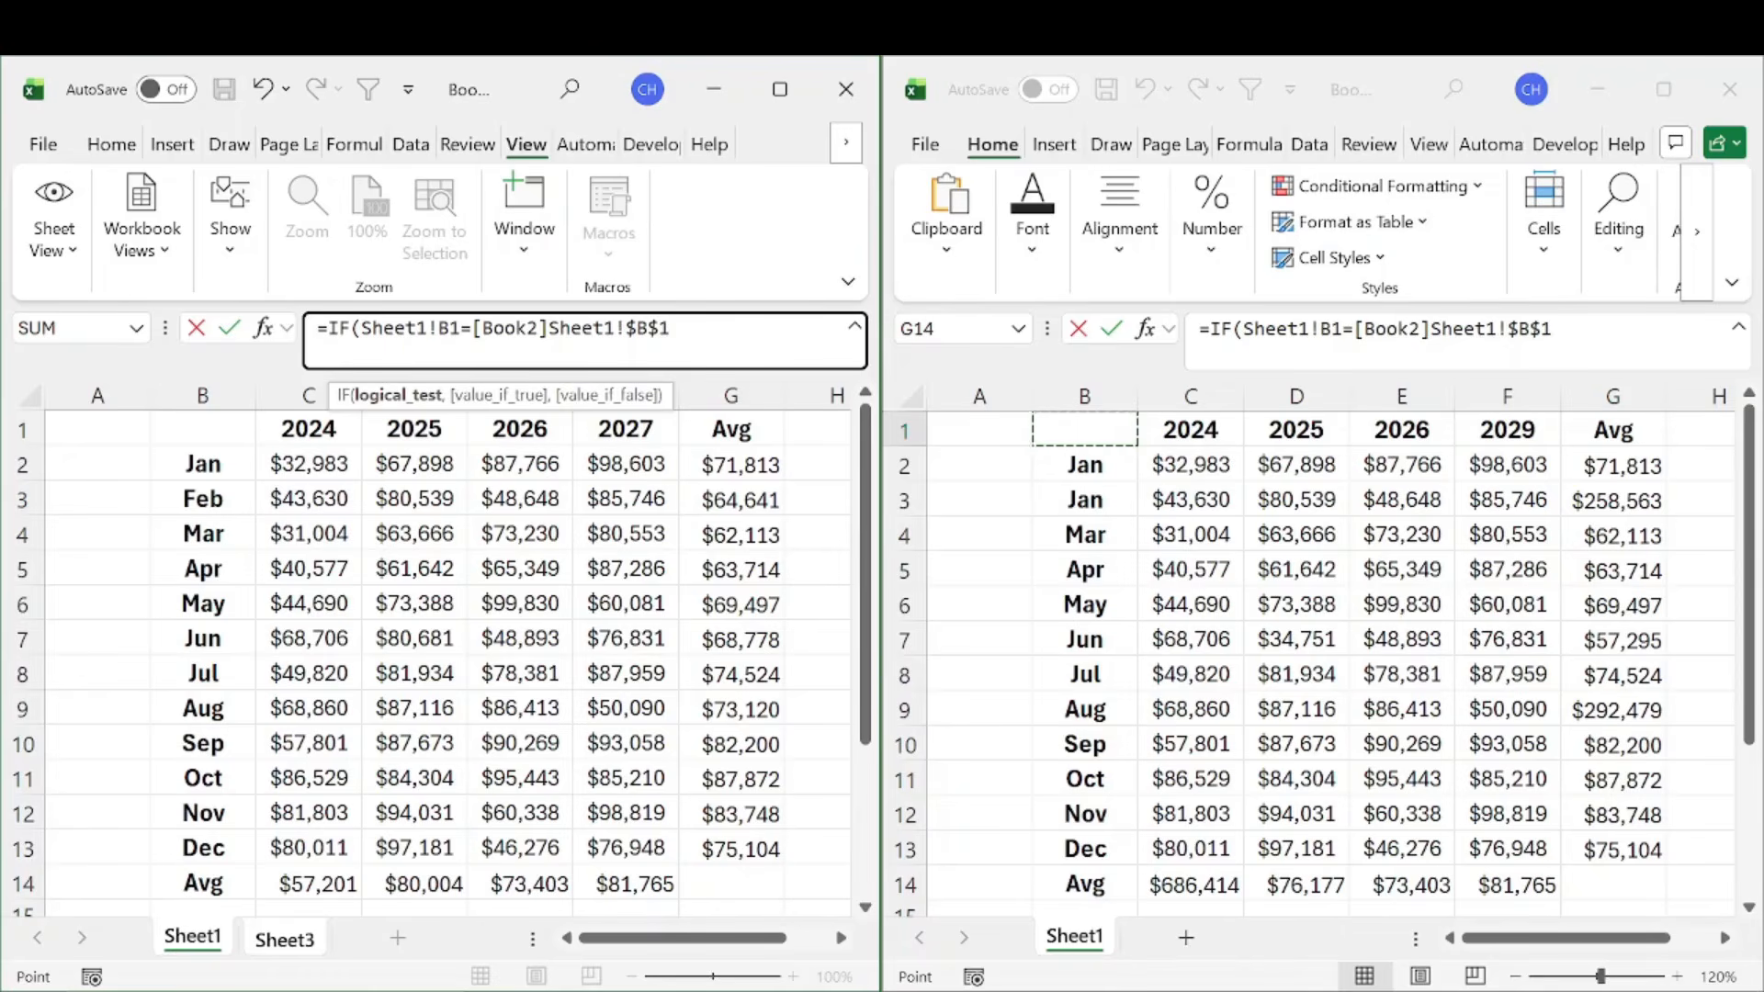
Make the formula's Book2 reference relative as [Book2]Sheet1!B1, and set the value if true to Sheet1!B1
{"action": "left_click", "coordinate": [638, 329]}
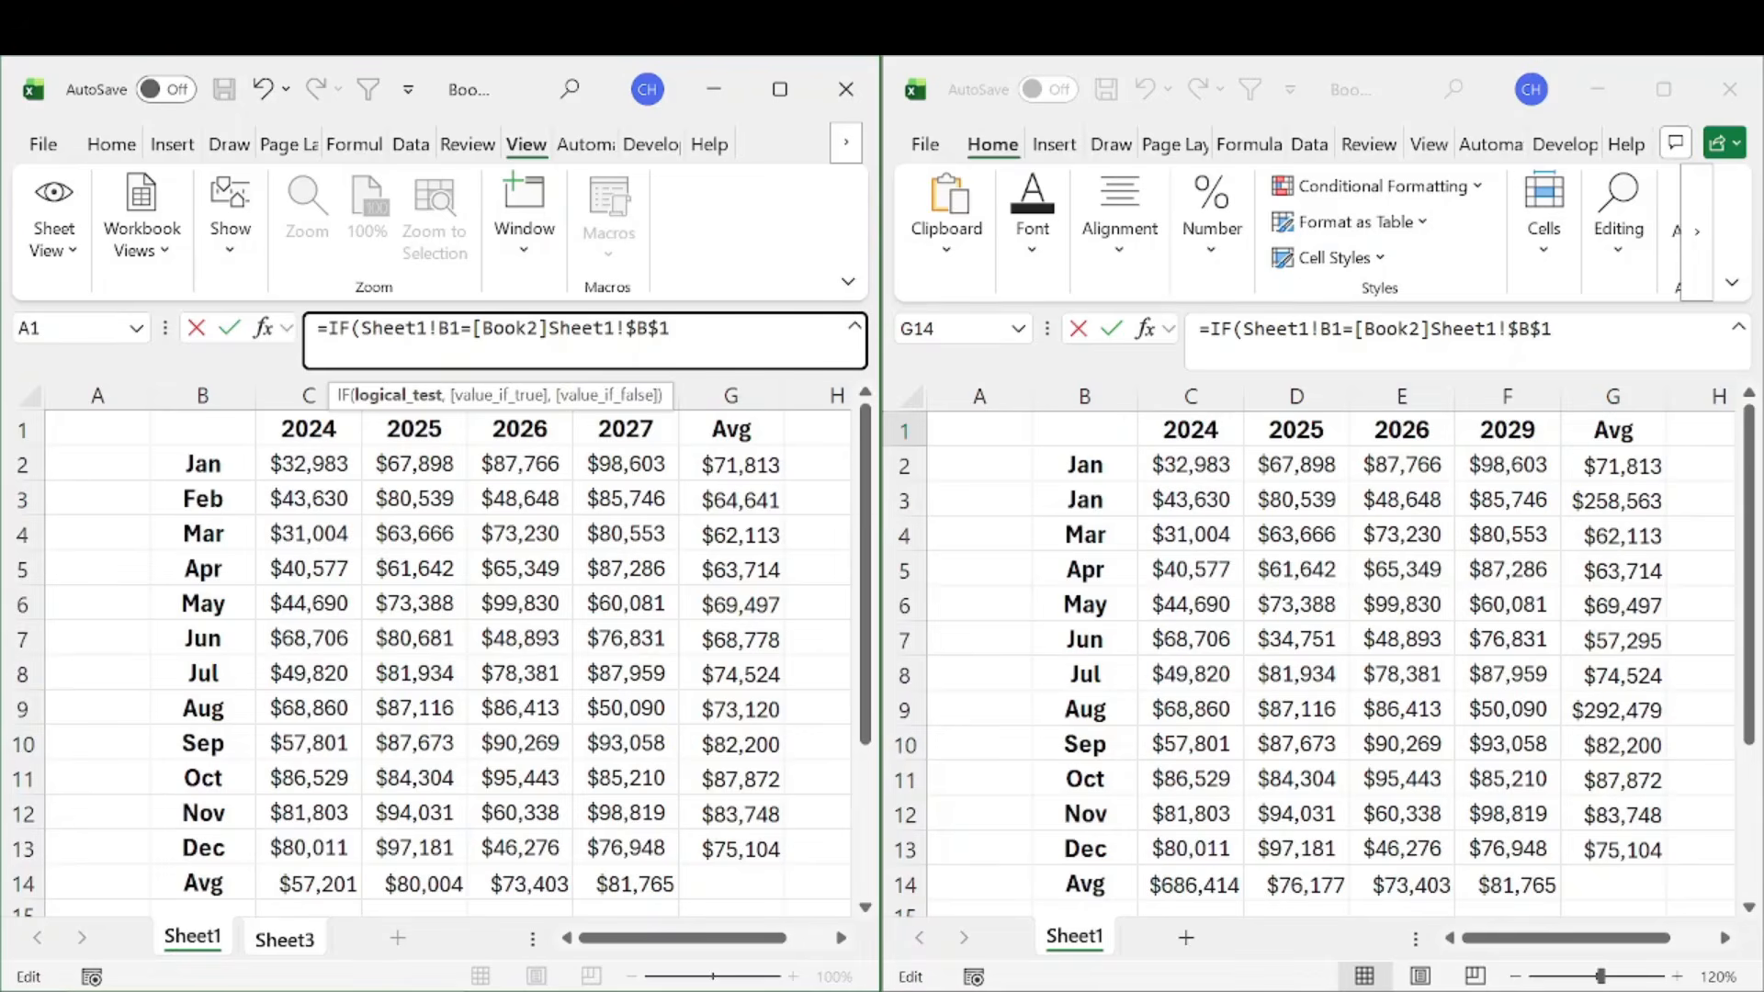
{"action": "key", "text": "F4"}
{"action": "key", "text": "F4"}
{"action": "key", "text": "F4"}
{"action": "type", "text": ","}
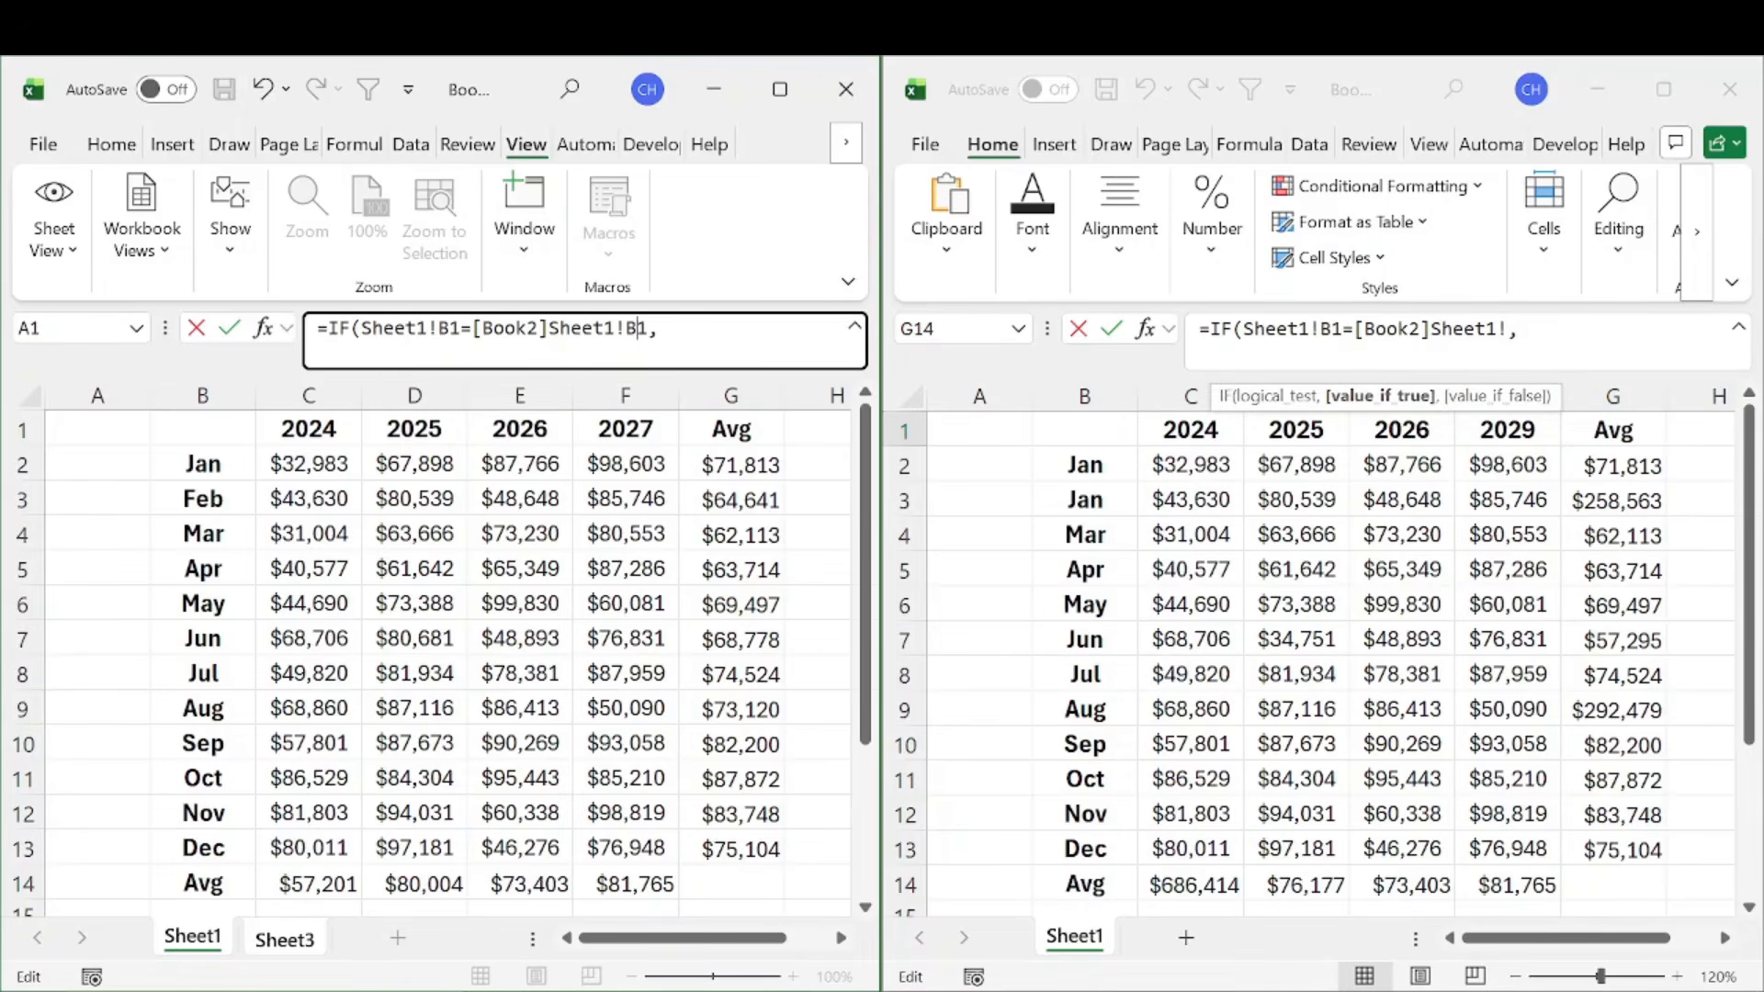
{"action": "left_click", "coordinate": [213, 431]}
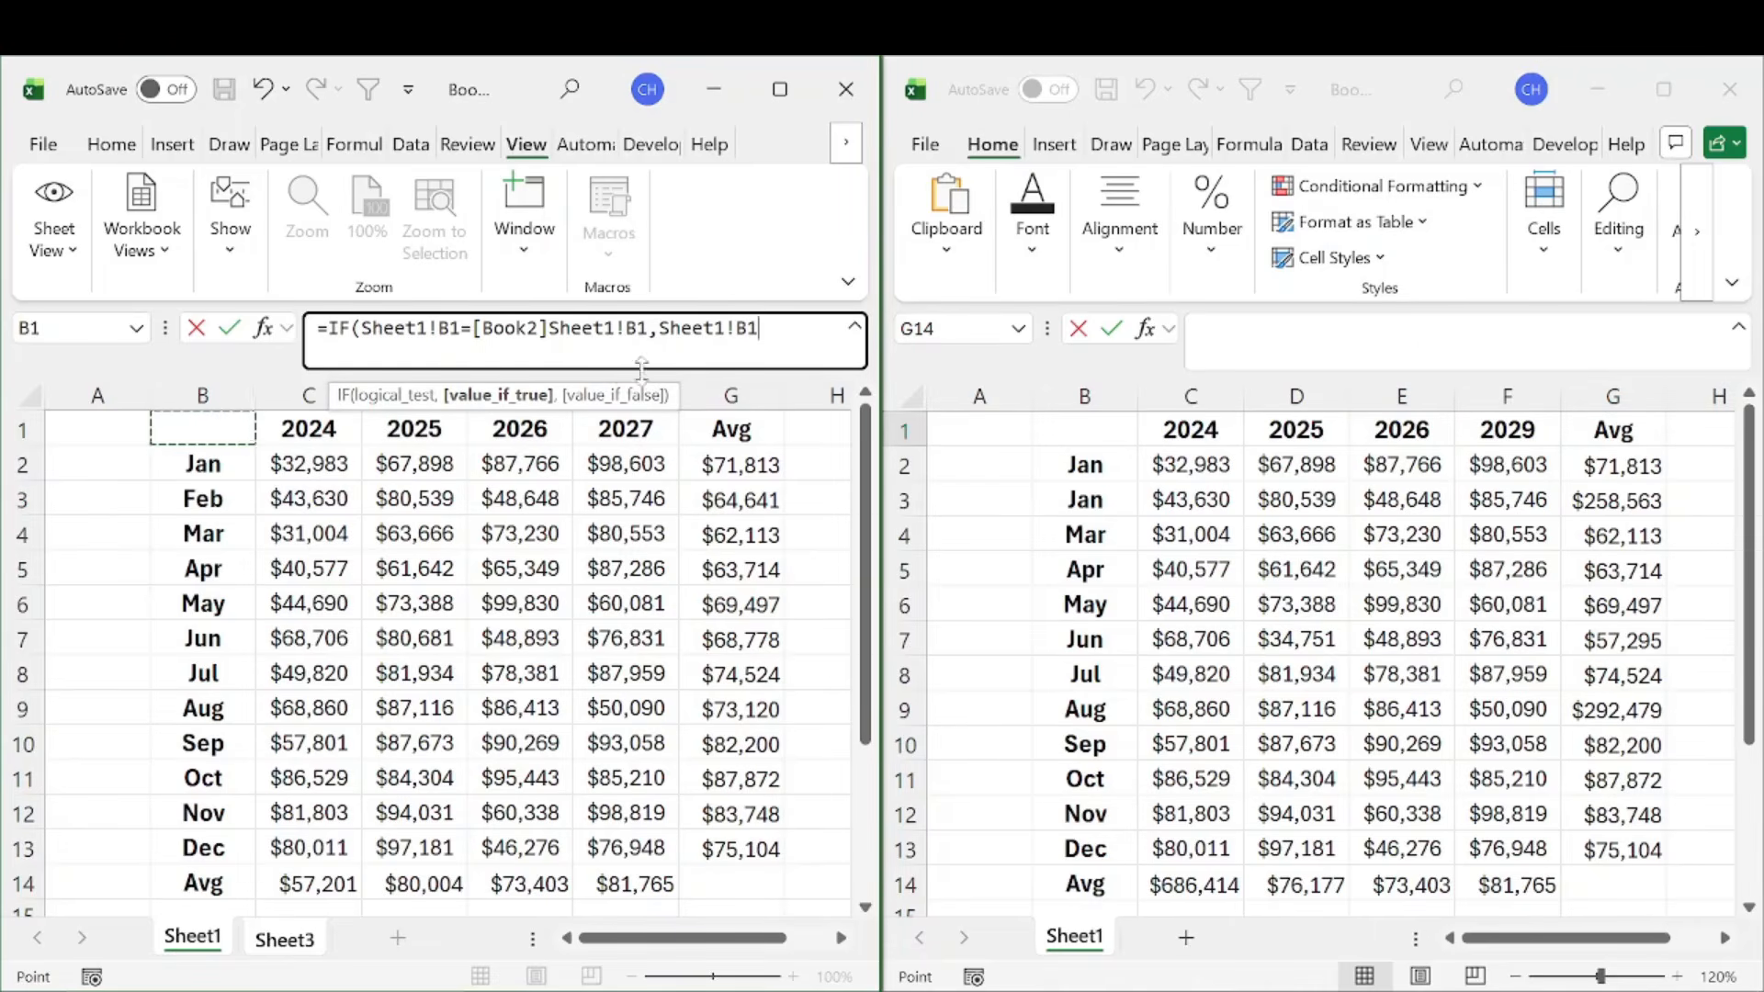
{"action": "type", "text": ","}
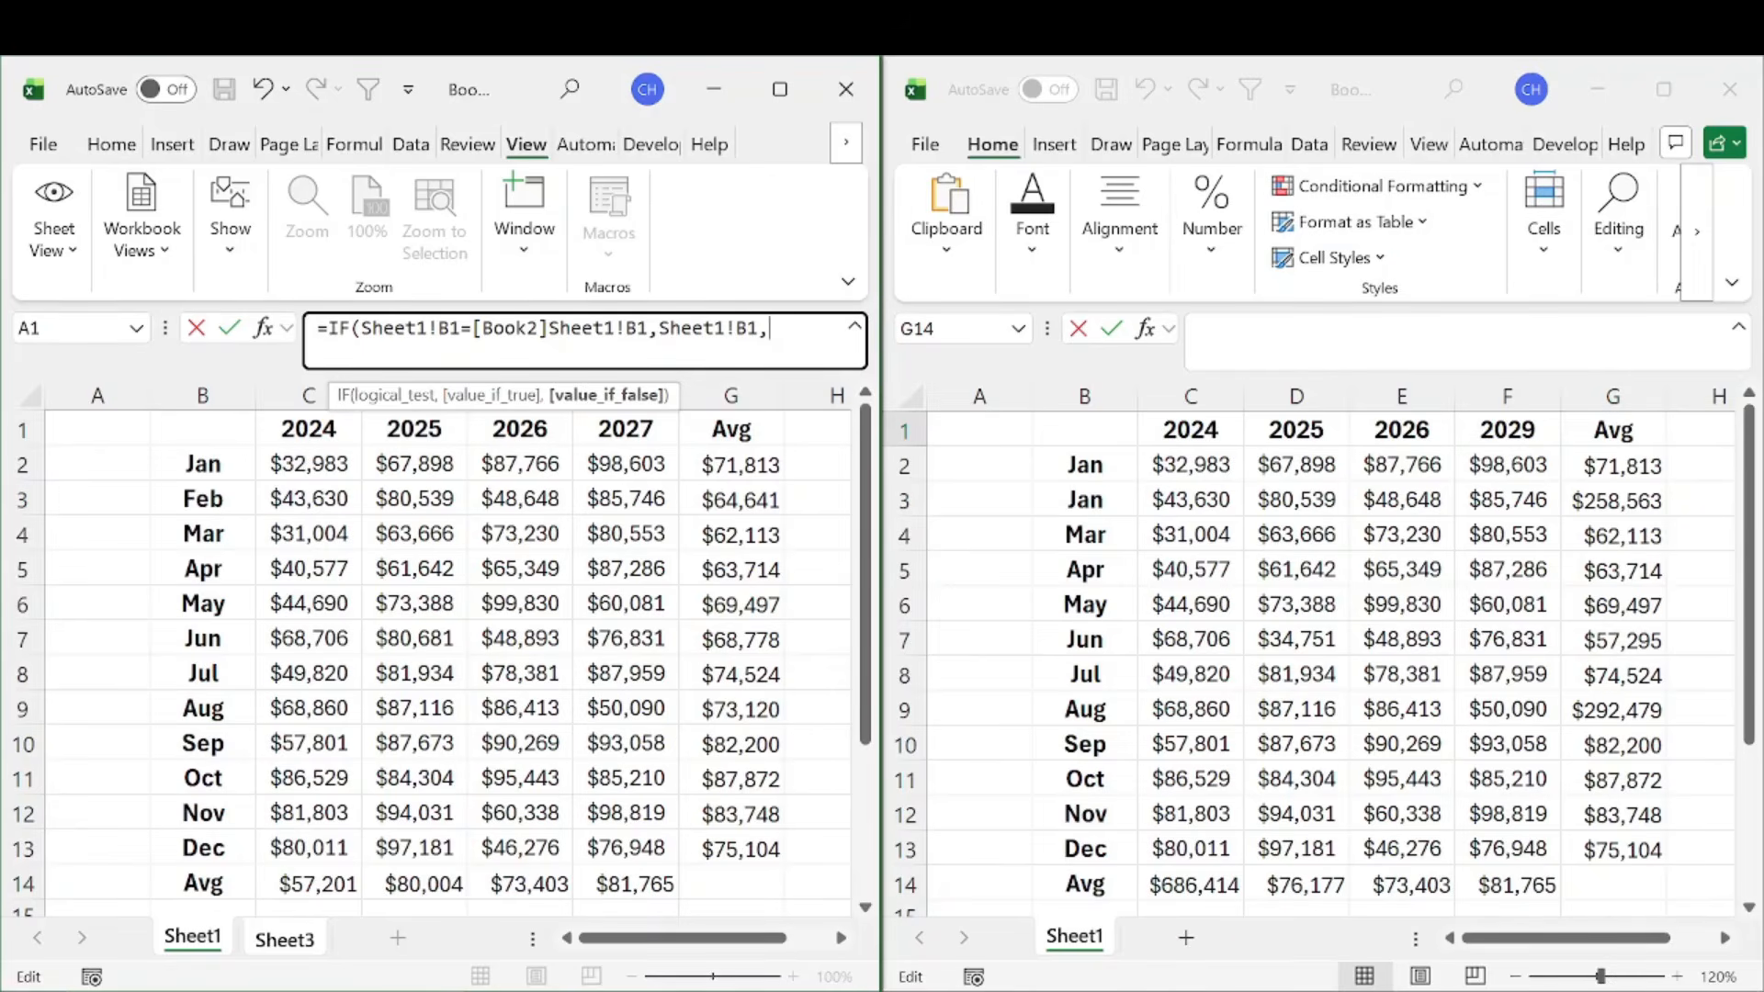
Begin the formula's value if false with the text "Version 1: " joined to Sheet1!B1
{"action": "type", "text": "\"Version 1: \"&"}
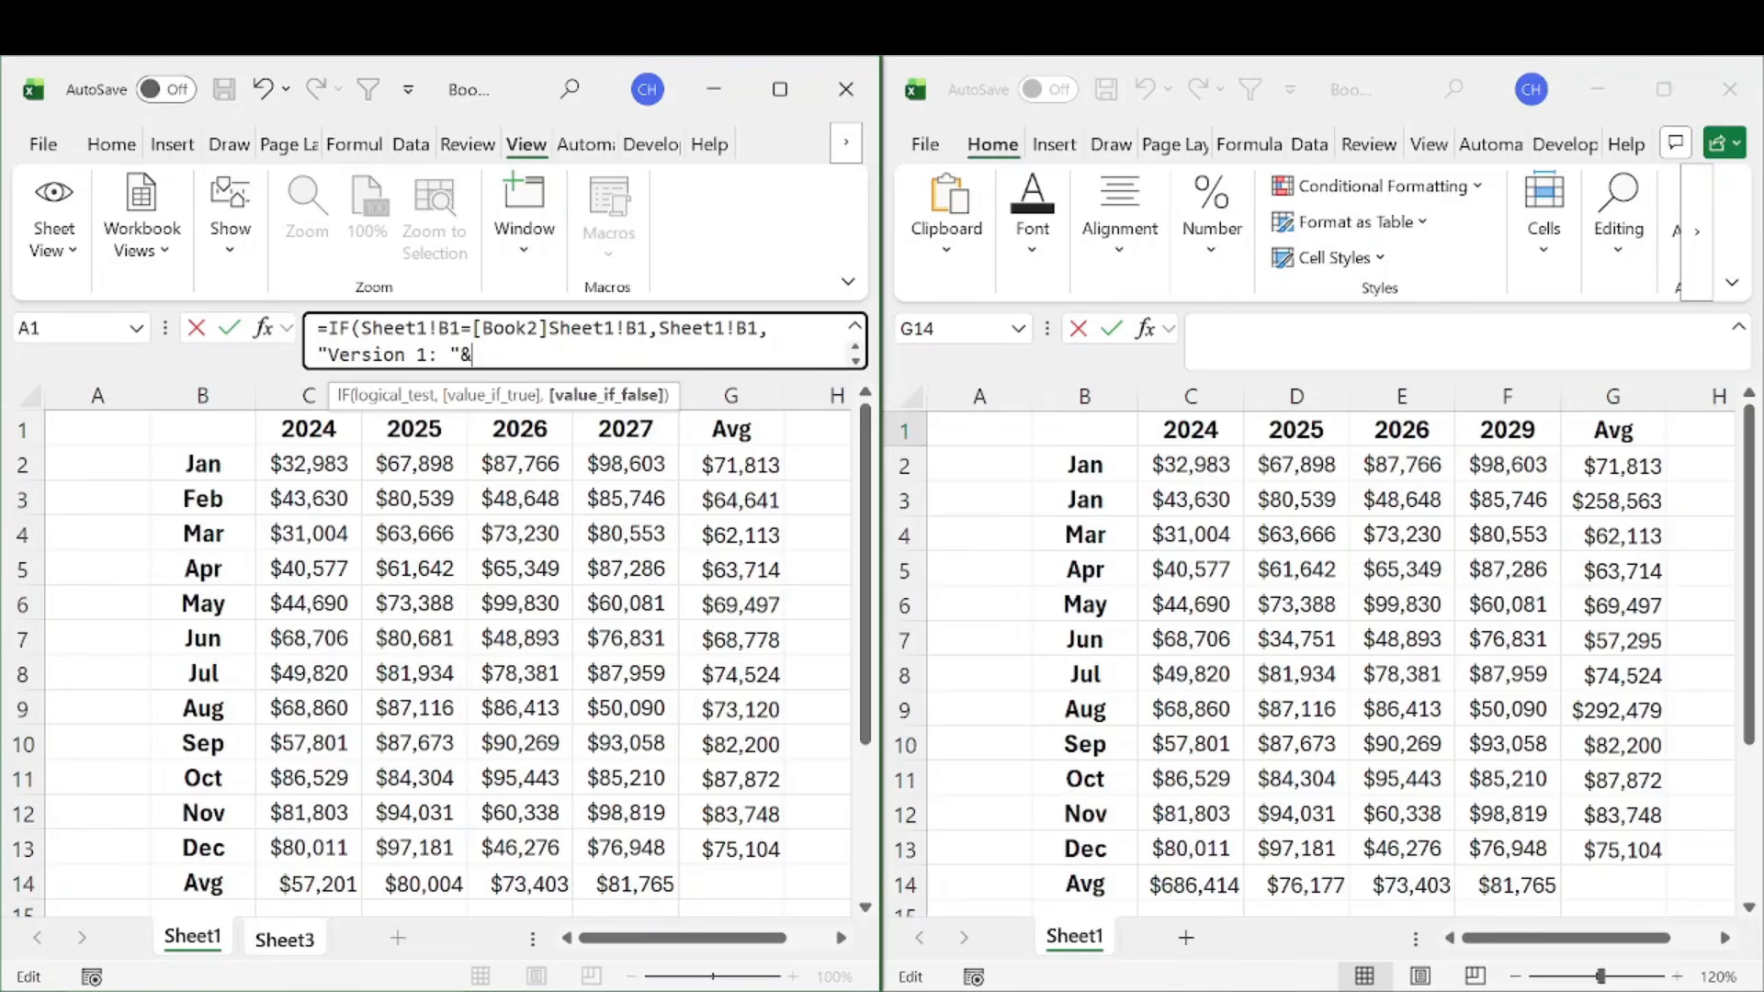
{"action": "left_click", "coordinate": [217, 432]}
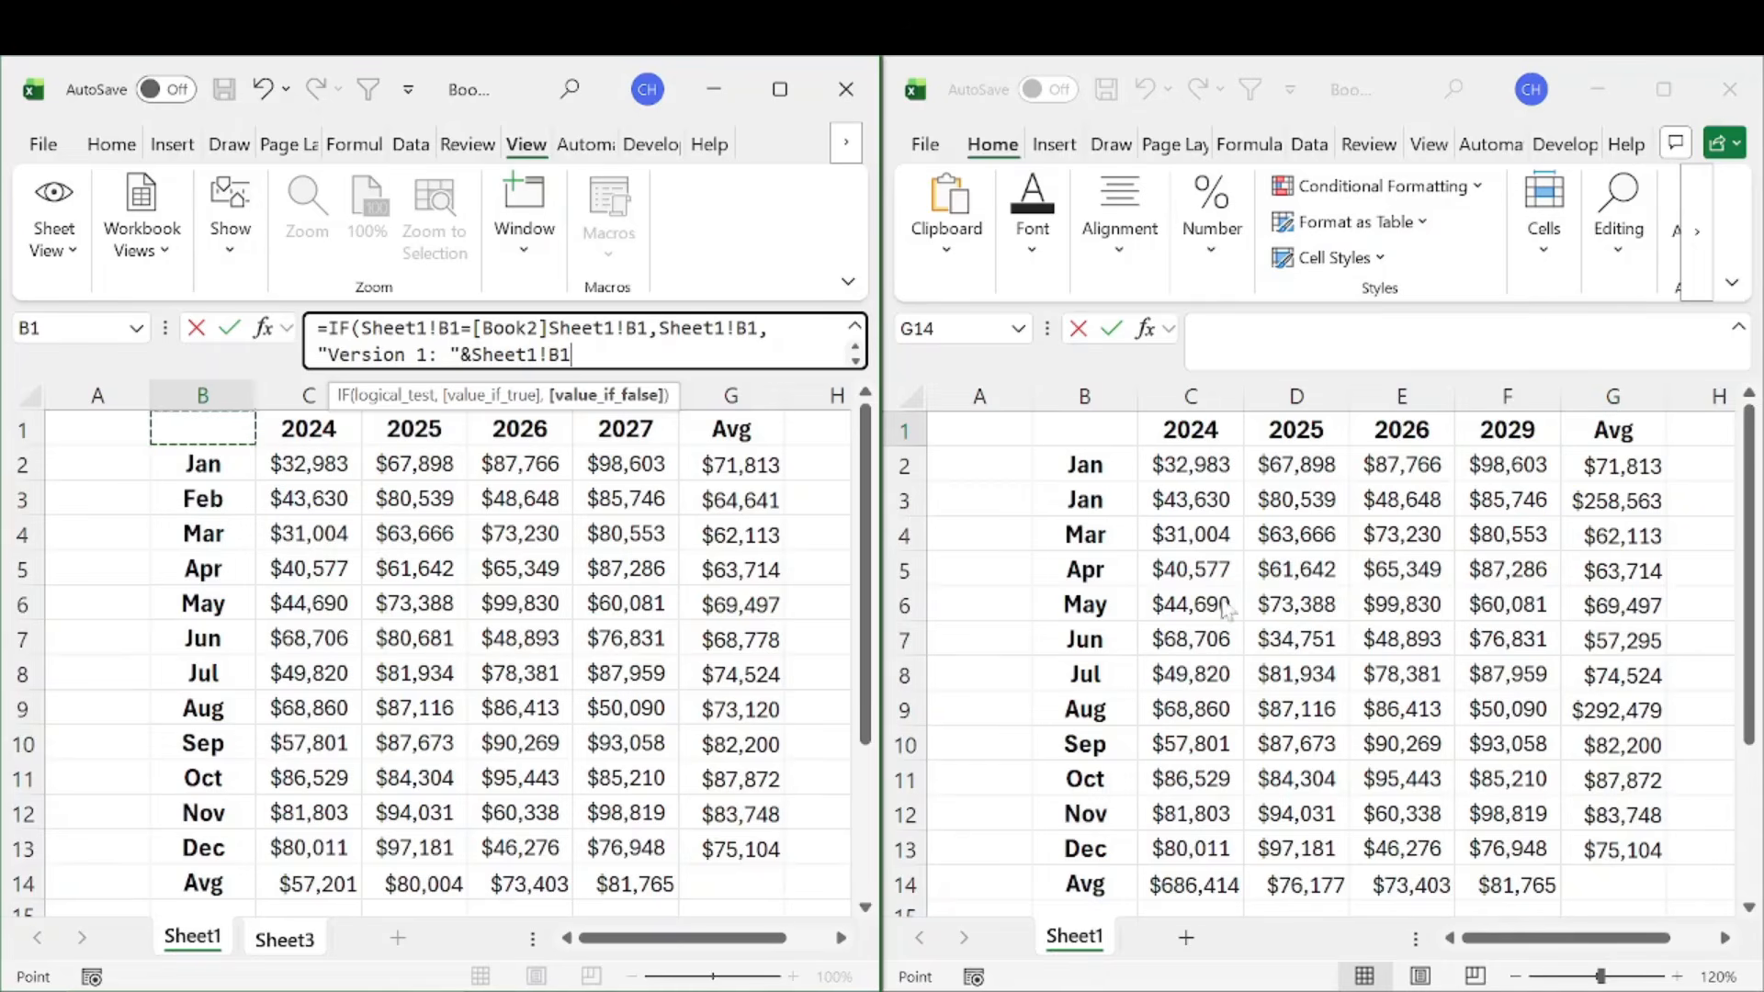
{"action": "type", "text": "&"}
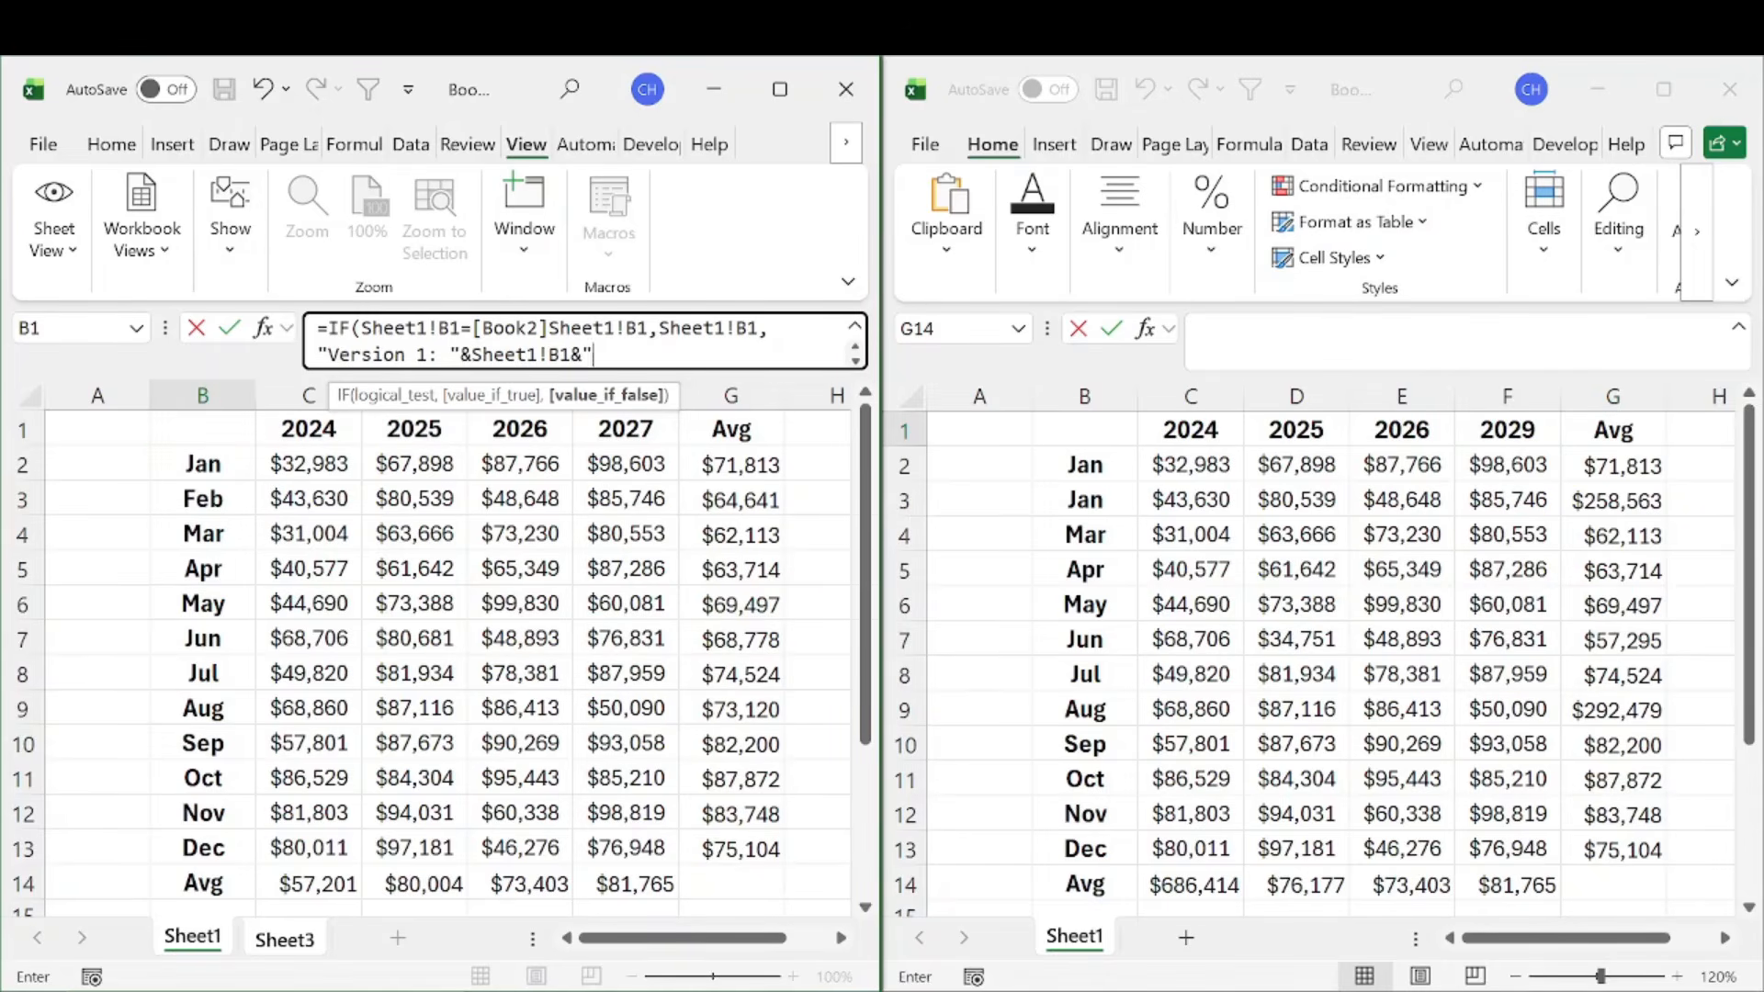
Append "| Version 2: " joined to a relative reference to Book2's Sheet1!B1, and commit the formula
{"action": "type", "text": "\" Verson"}
{"action": "key", "text": "BackSpace"}
{"action": "key", "text": "BackSpace"}
{"action": "type", "text": "sion 2: \"&"}
{"action": "left_click", "coordinate": [1099, 424]}
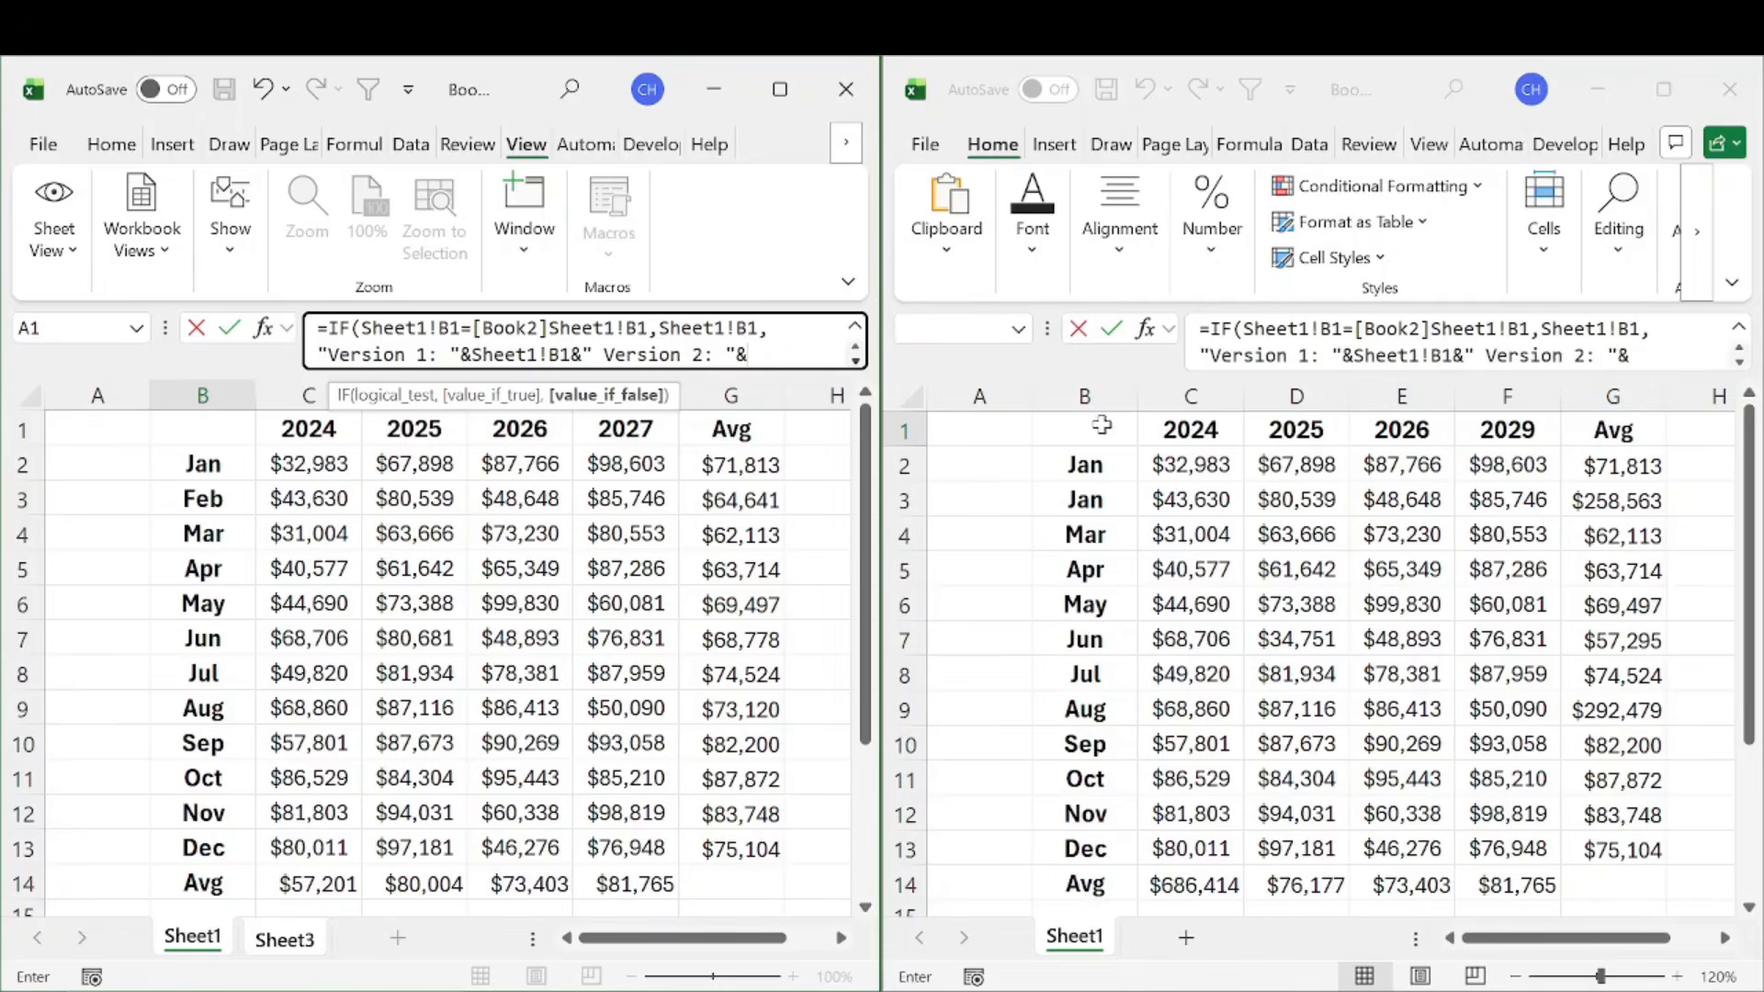
{"action": "left_click", "coordinate": [1099, 424]}
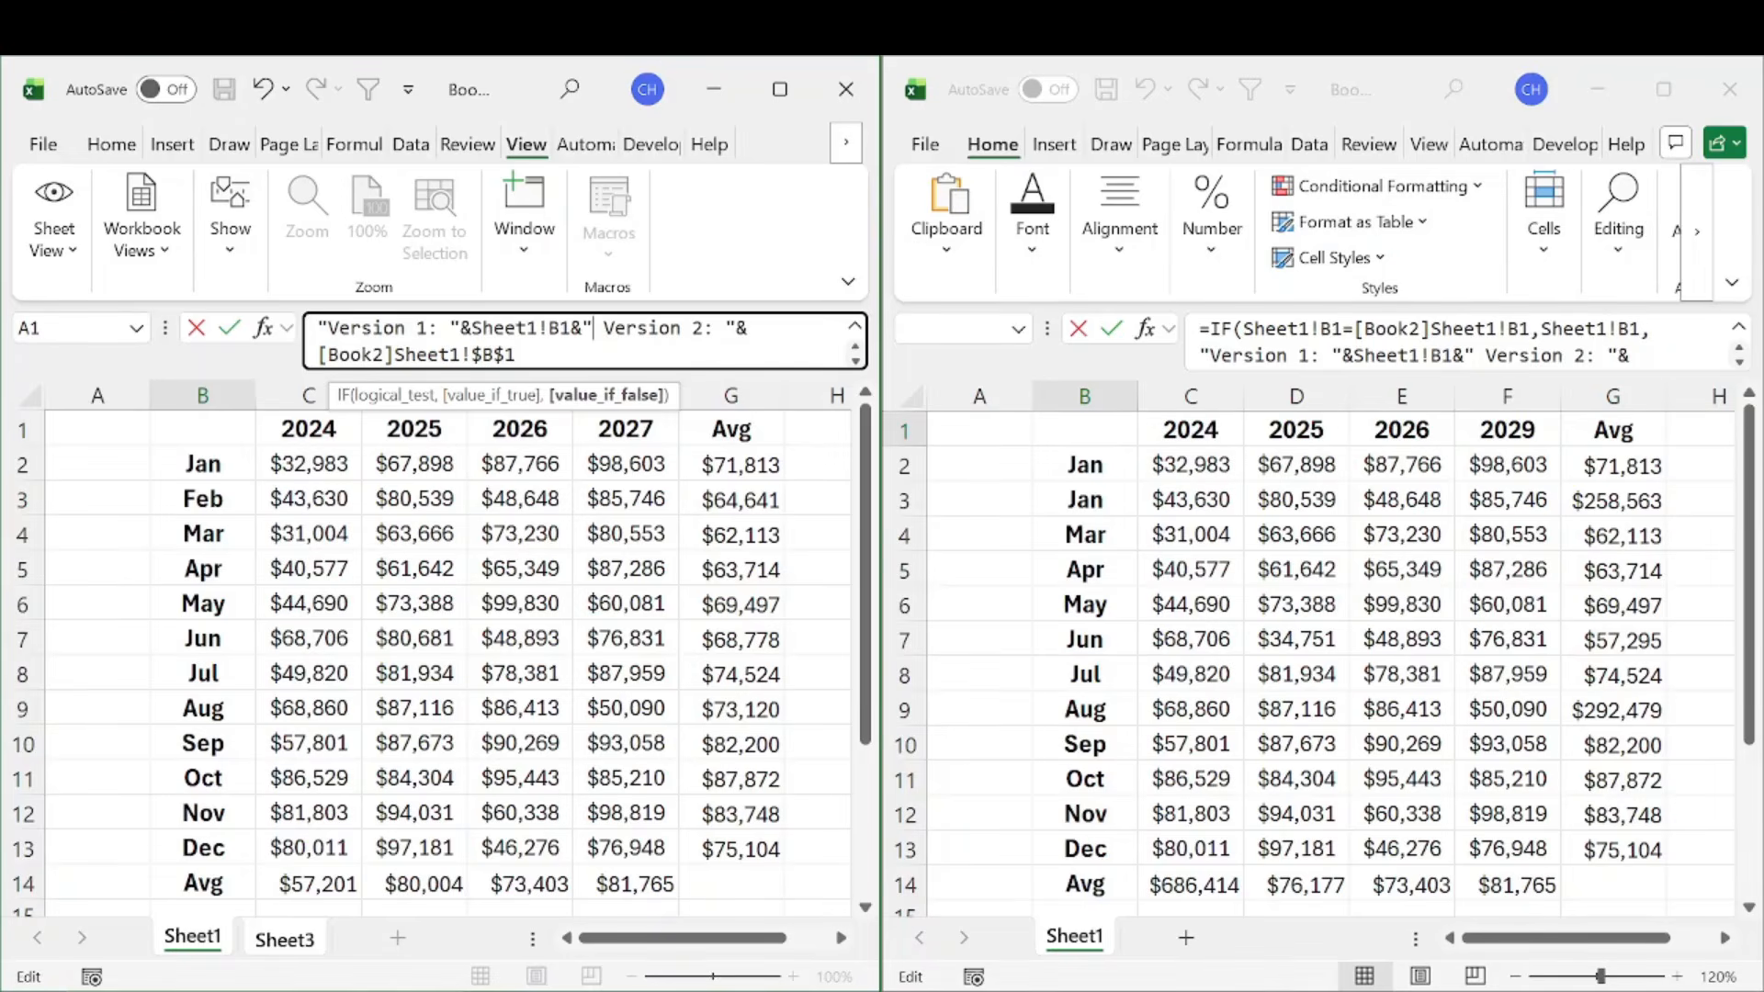
{"action": "type", "text": "|"}
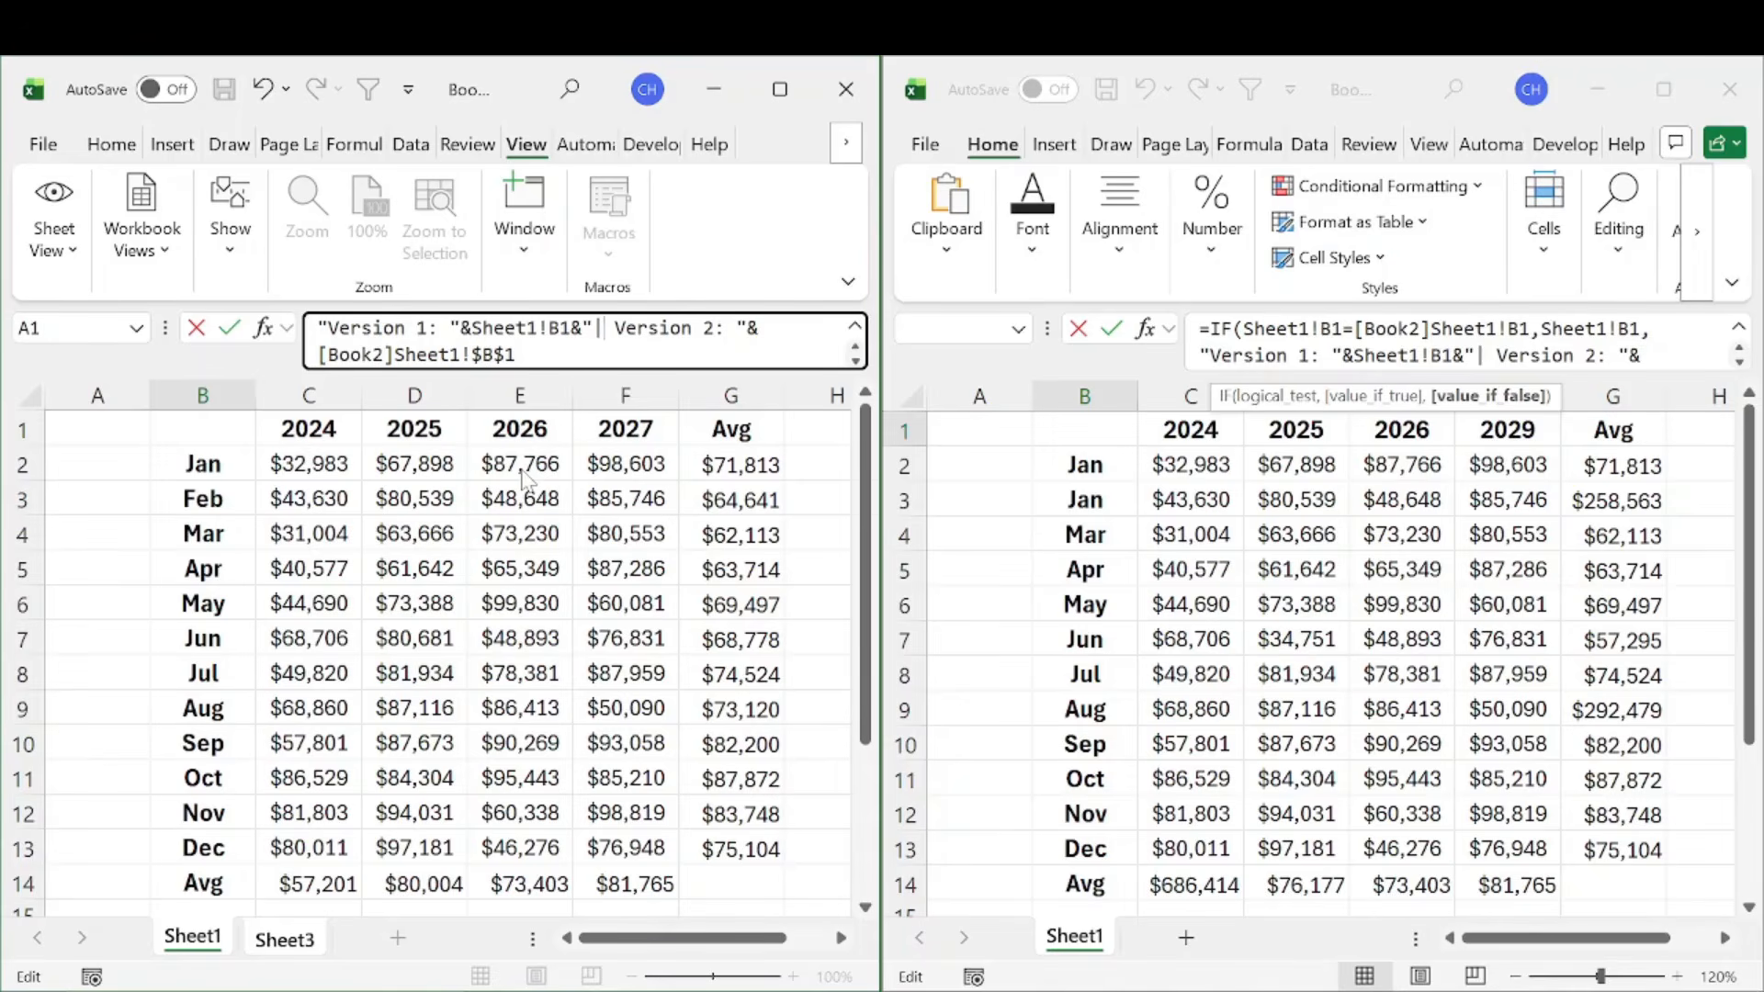
{"action": "key", "text": "Return"}
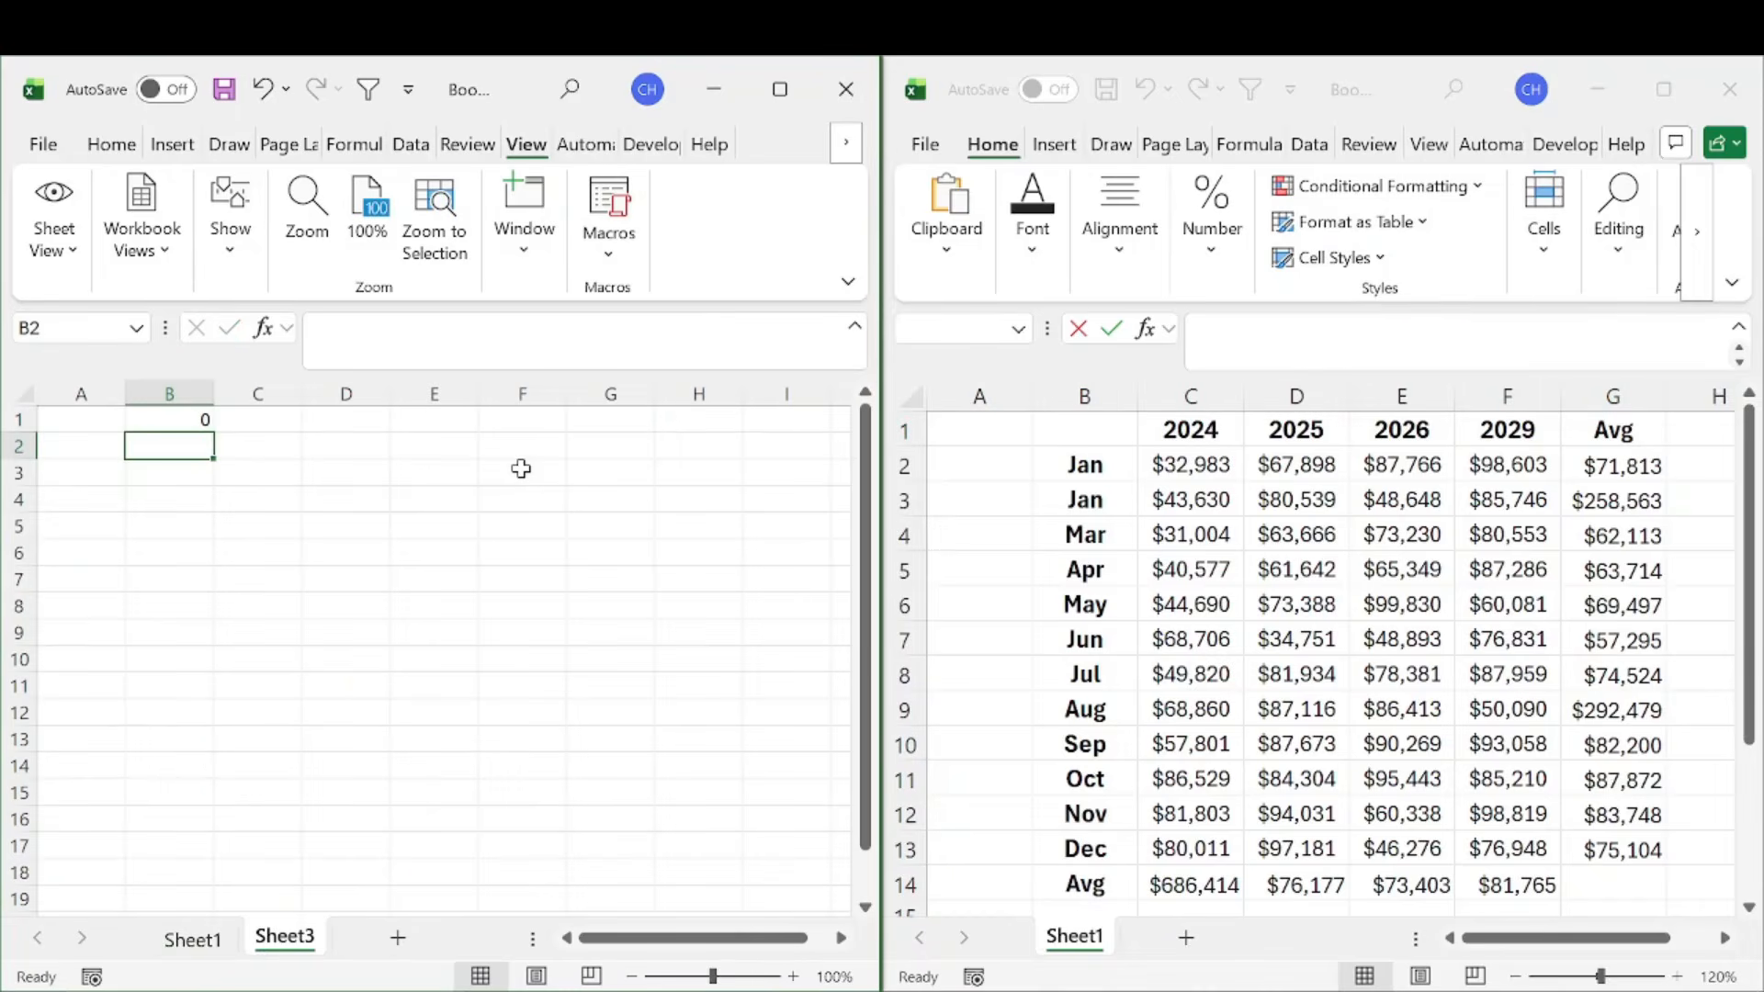
Fill the B1 comparison formula across B1:G14 on Sheet3 and autofit columns B through G
{"action": "left_click", "coordinate": [210, 424]}
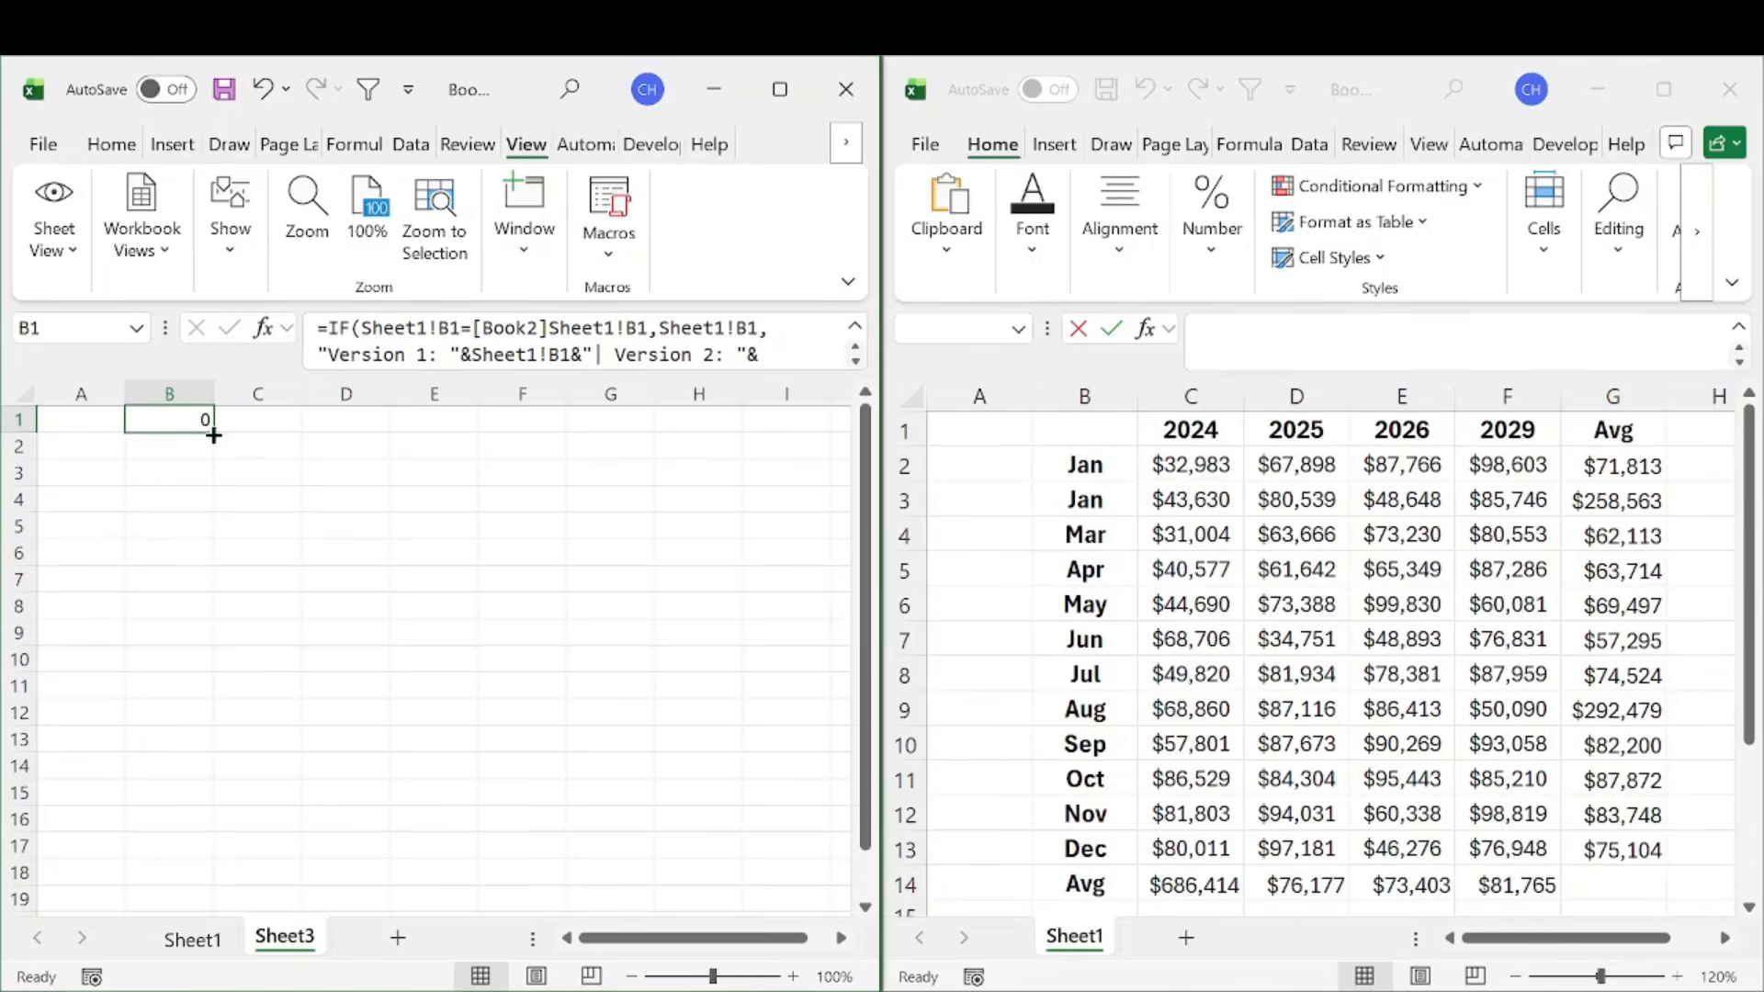
{"action": "left_click_drag", "start_coordinate": [212, 430], "coordinate": [643, 767]}
{"action": "left_click", "coordinate": [699, 713]}
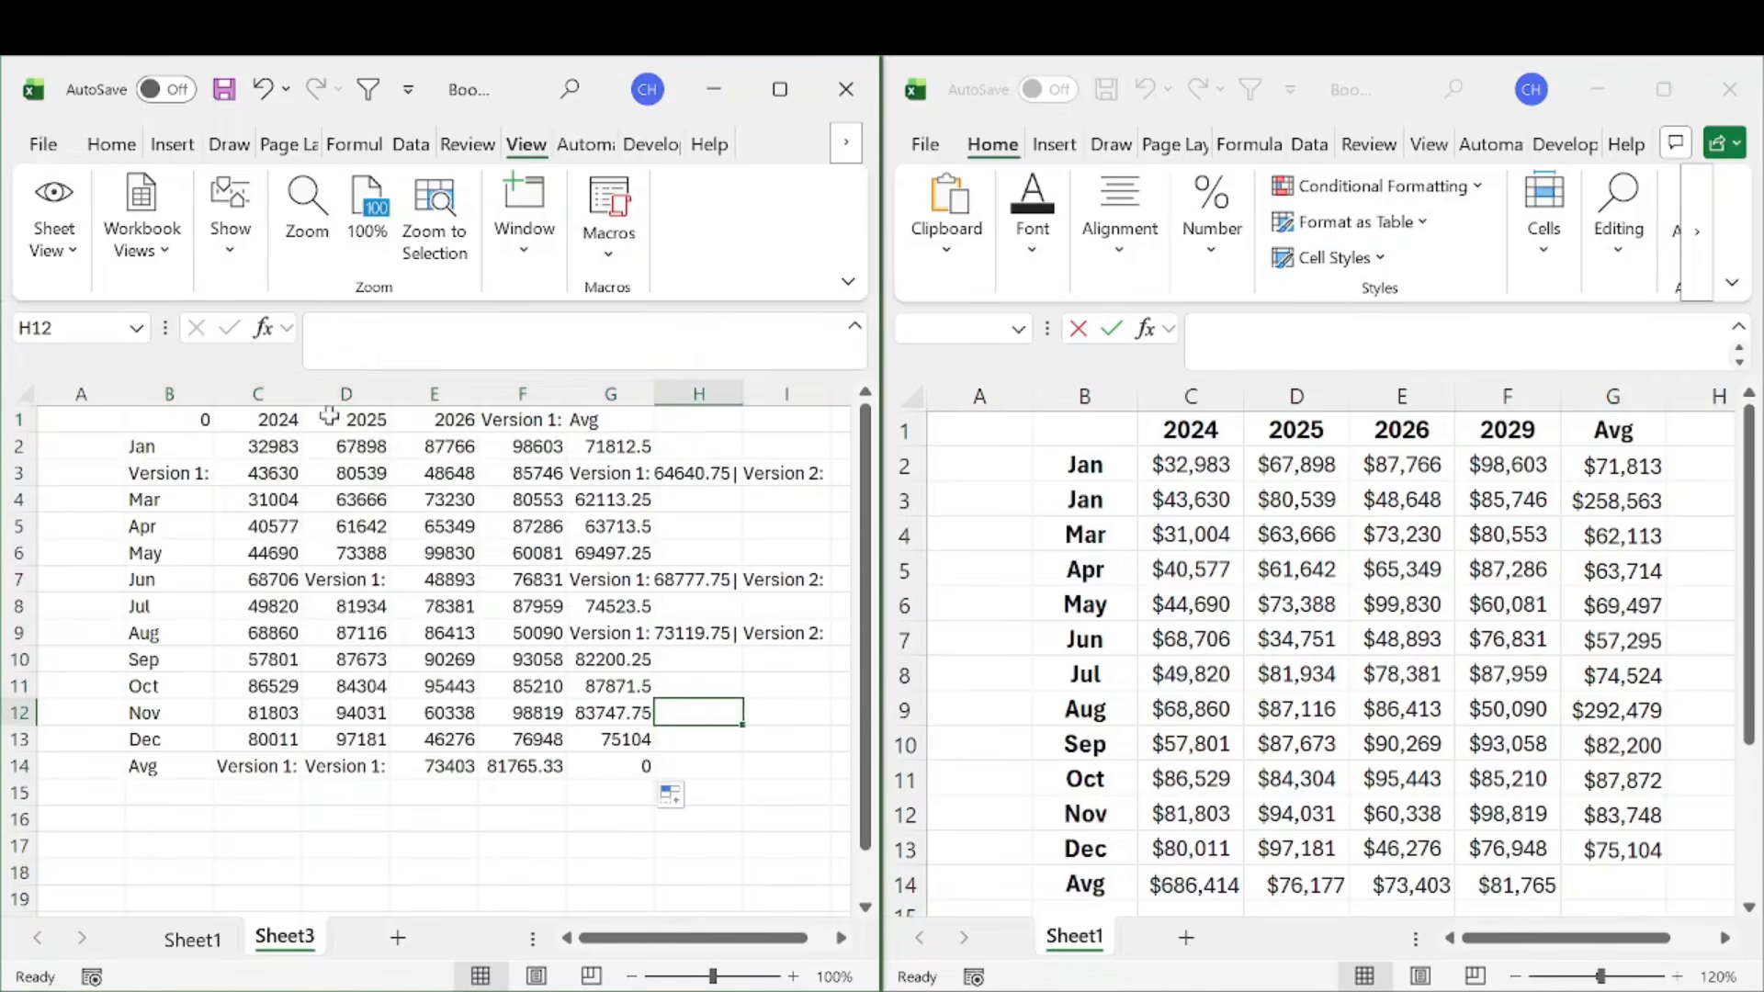
{"action": "left_click_drag", "start_coordinate": [170, 393], "coordinate": [566, 392]}
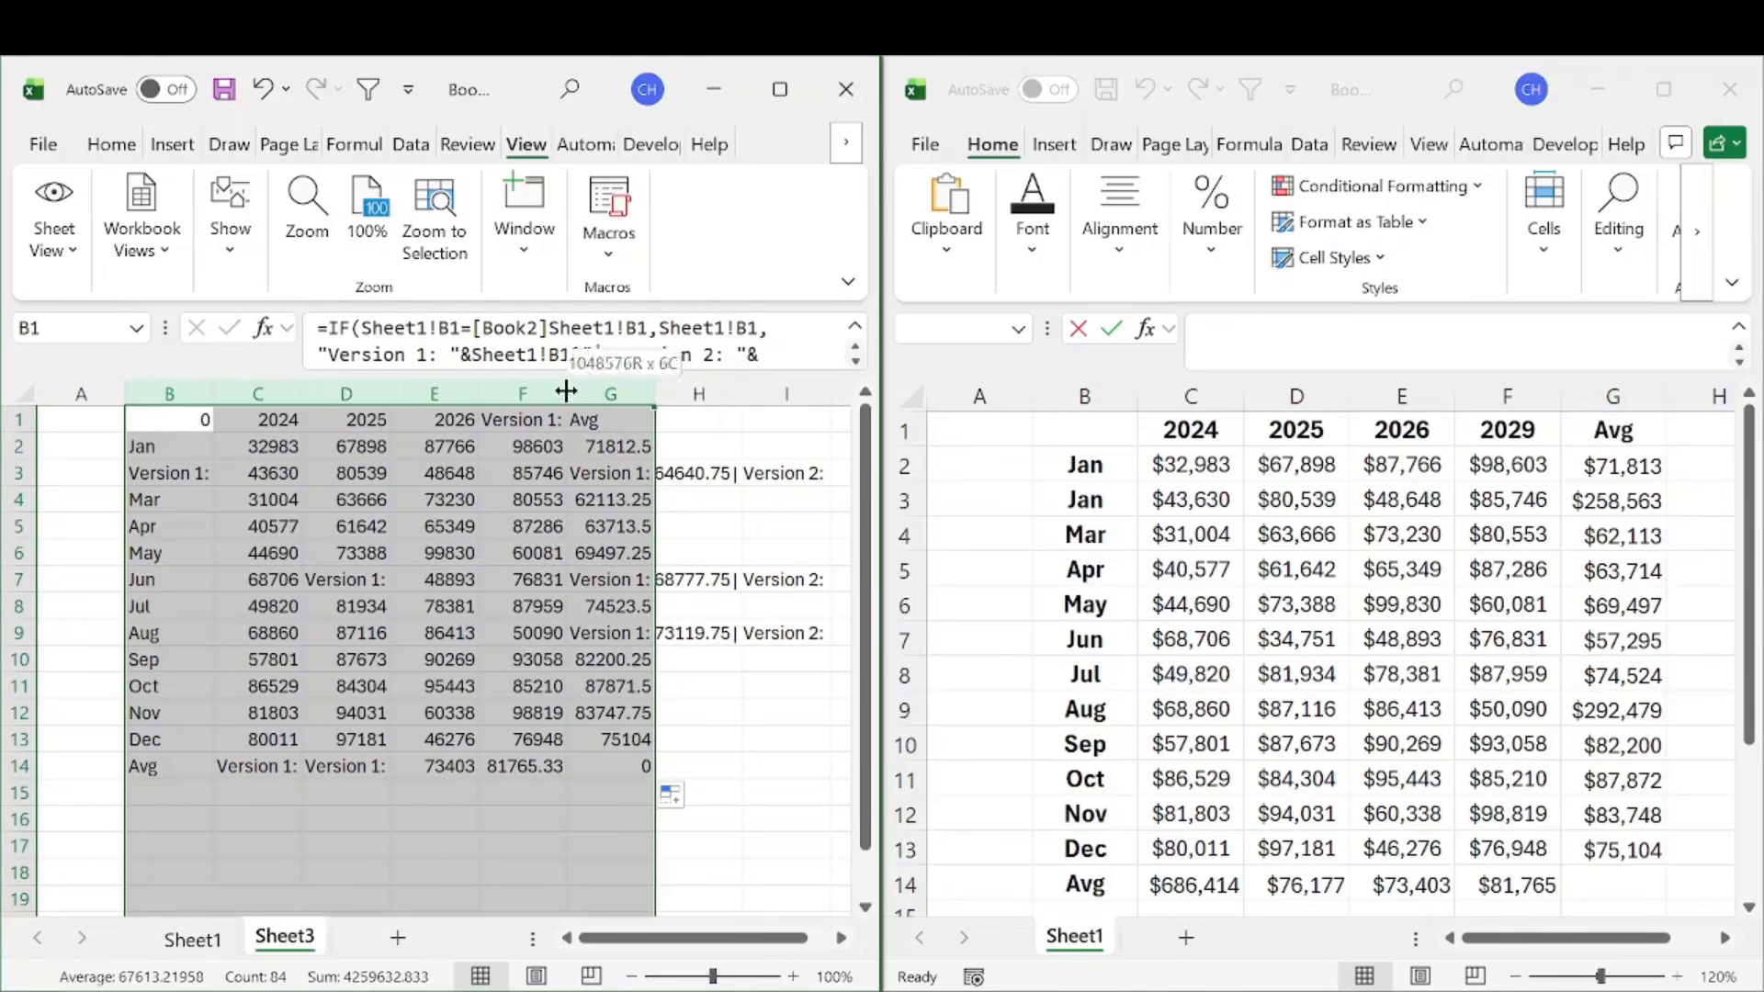
{"action": "double_click", "coordinate": [566, 392]}
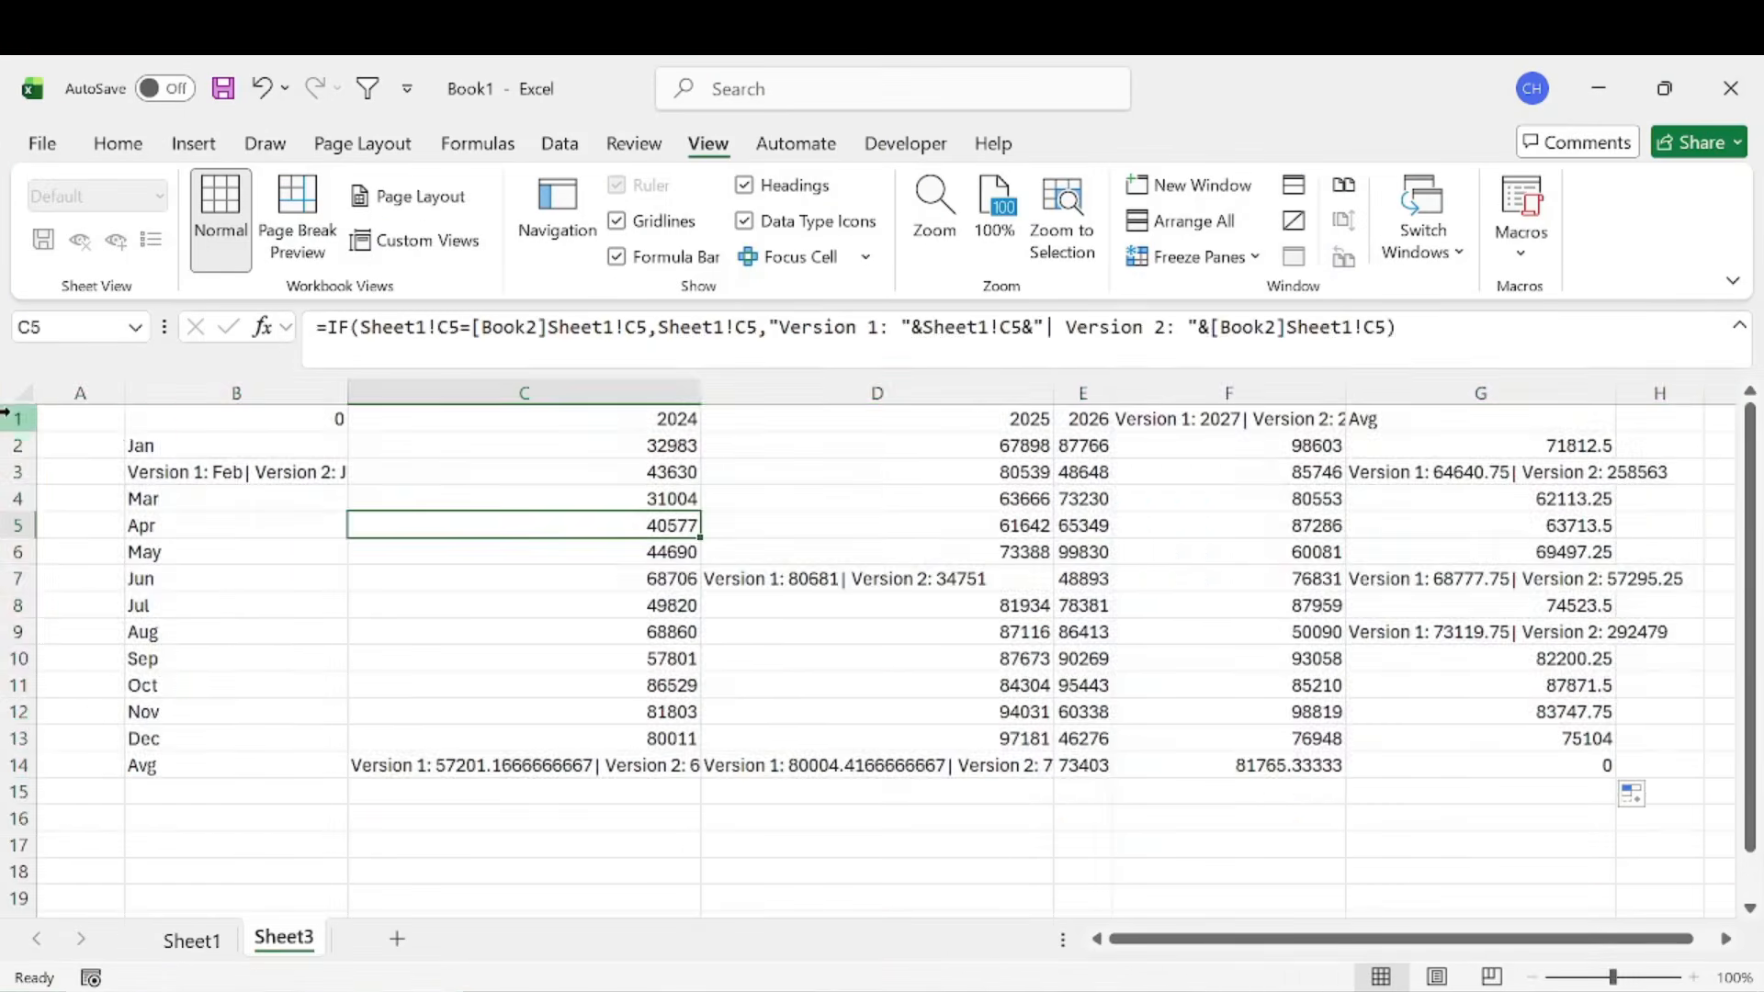
{"action": "left_click_drag", "start_coordinate": [9, 418], "coordinate": [13, 764]}
{"action": "left_click_drag", "start_coordinate": [16, 698], "coordinate": [18, 735]}
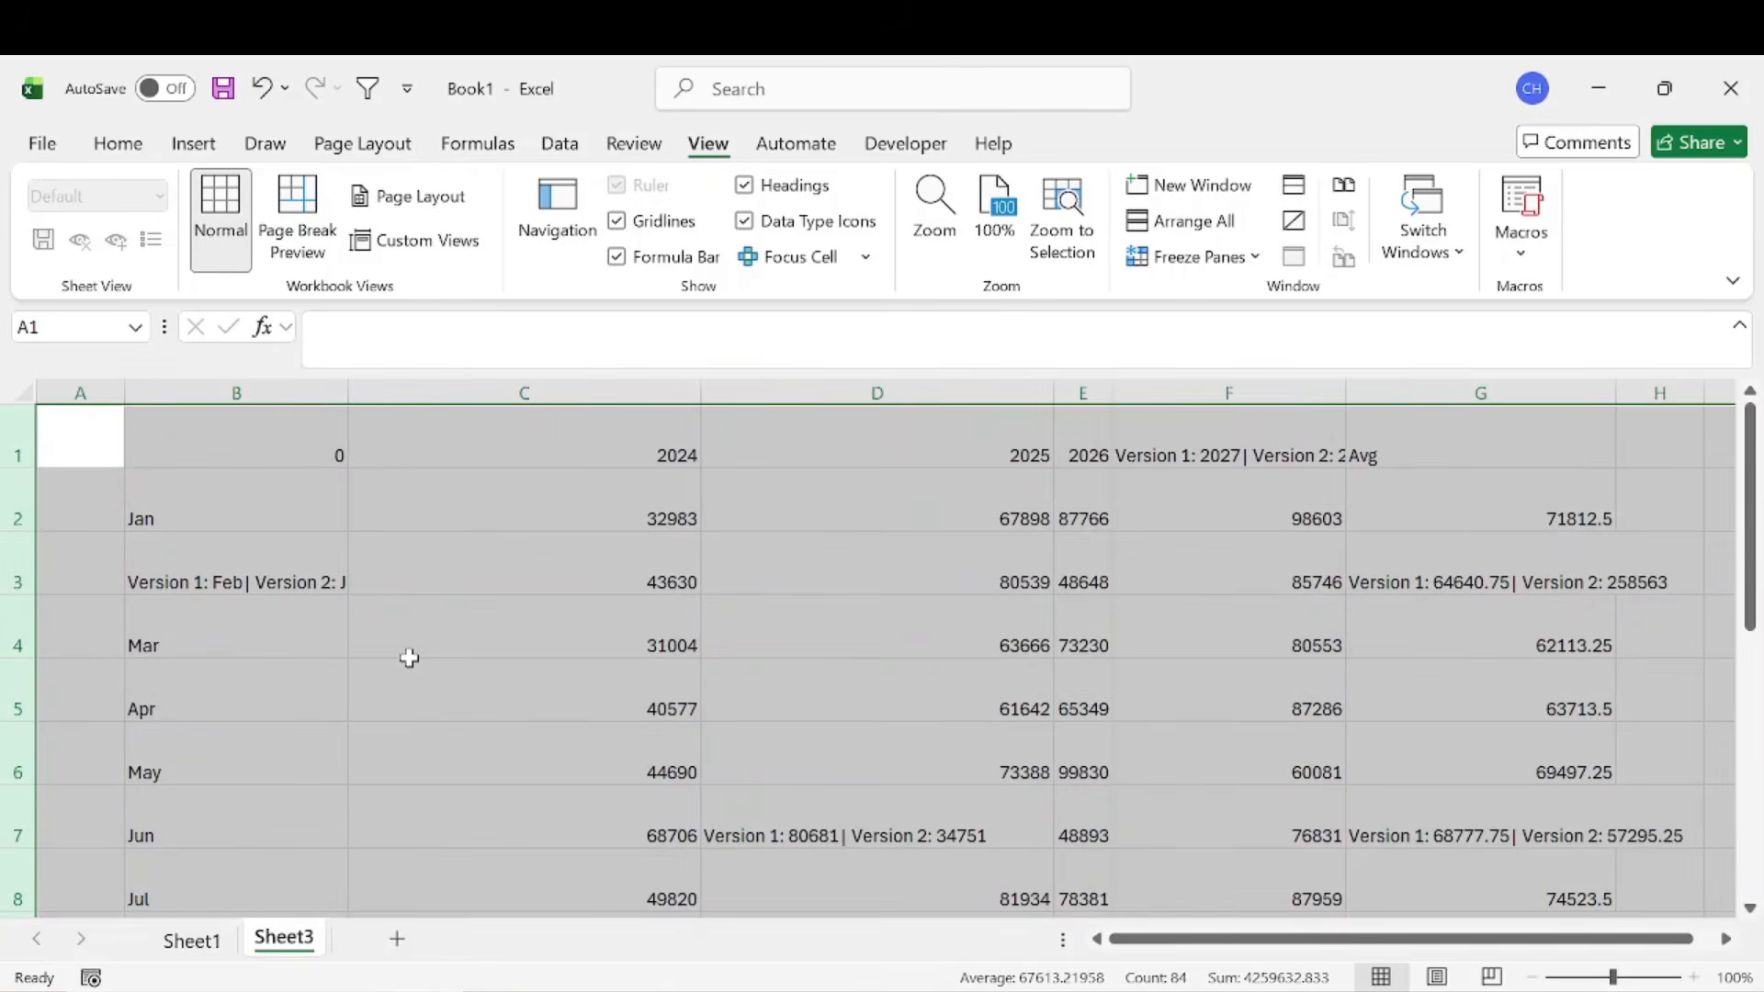
{"action": "key", "text": "ctrl+z"}
{"action": "left_click", "coordinate": [612, 551]}
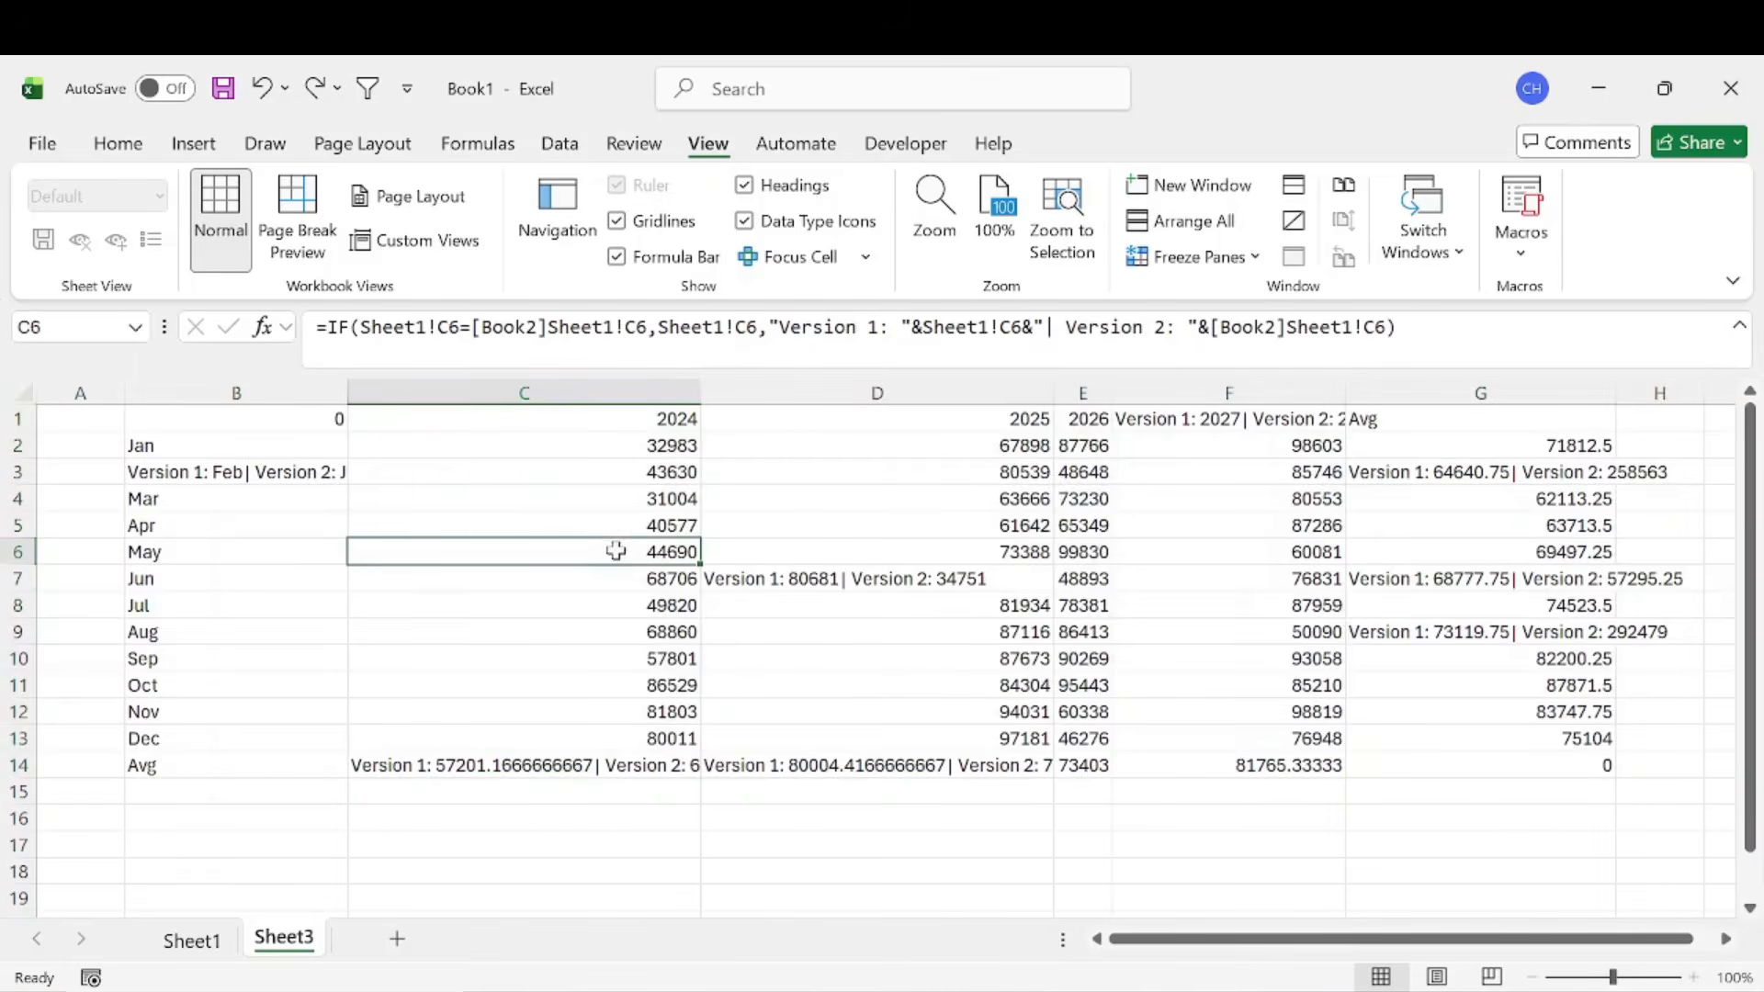
Autofit columns B and C on Sheet3 to fit the comparison text in B3 and C14
{"action": "double_click", "coordinate": [347, 392]}
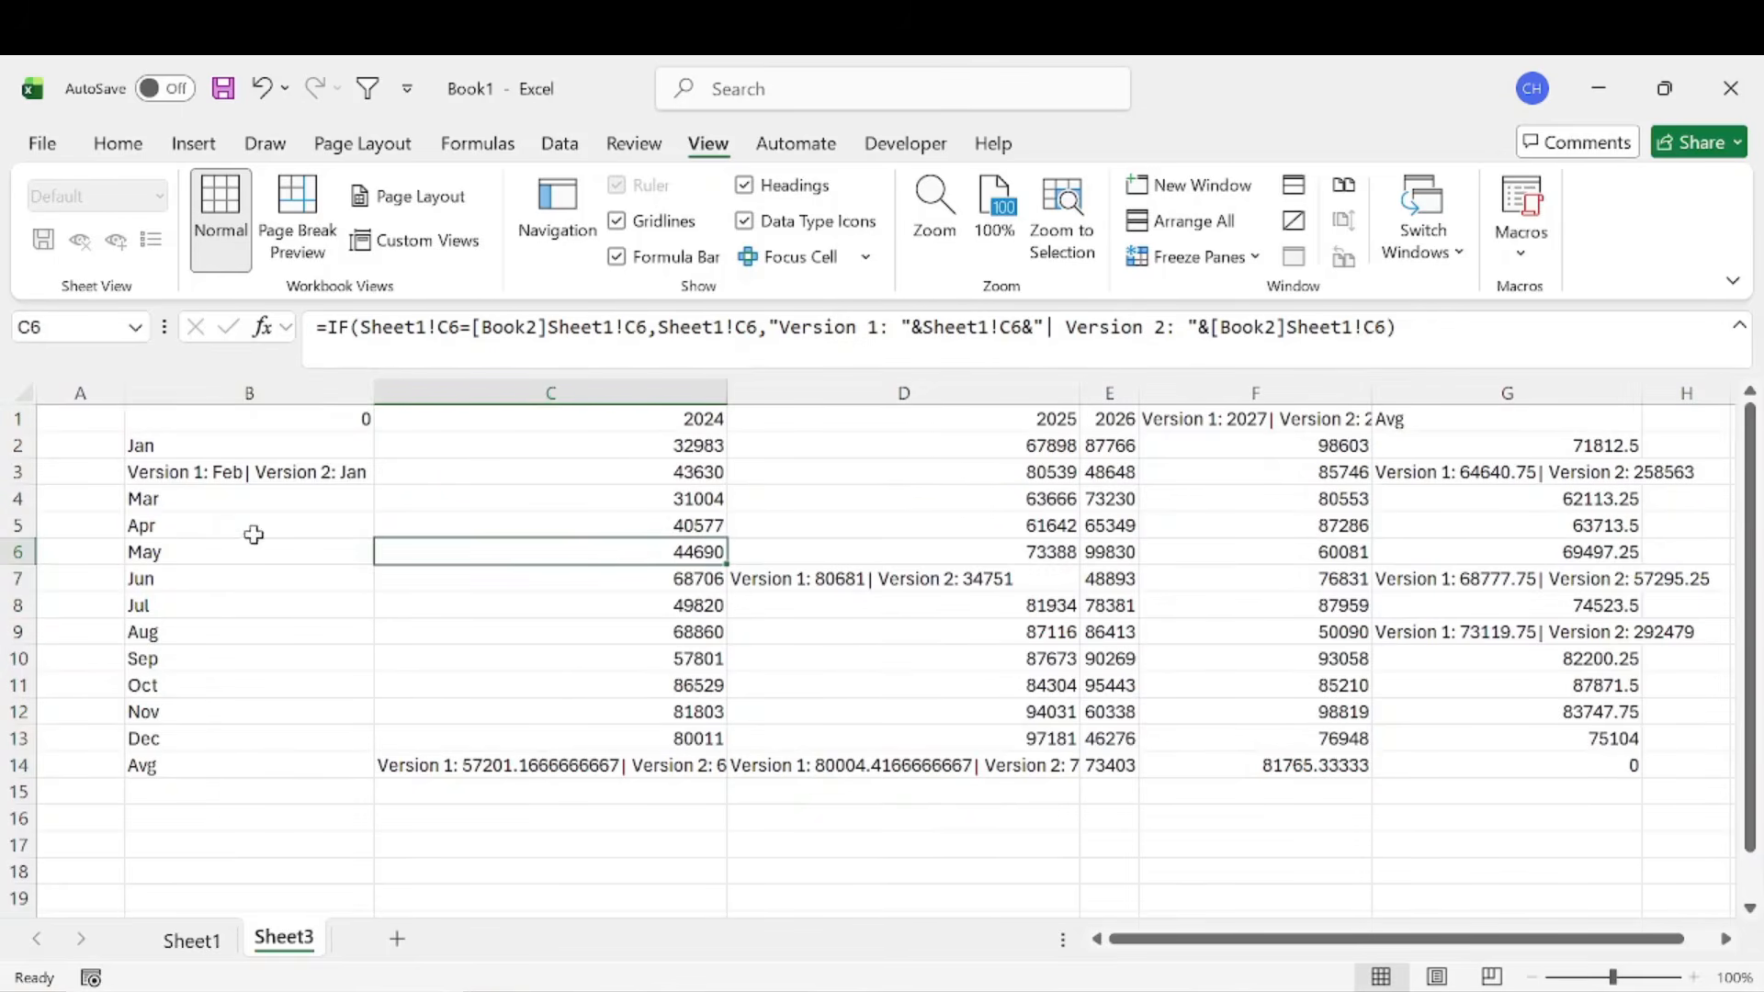
{"action": "left_click", "coordinate": [276, 472]}
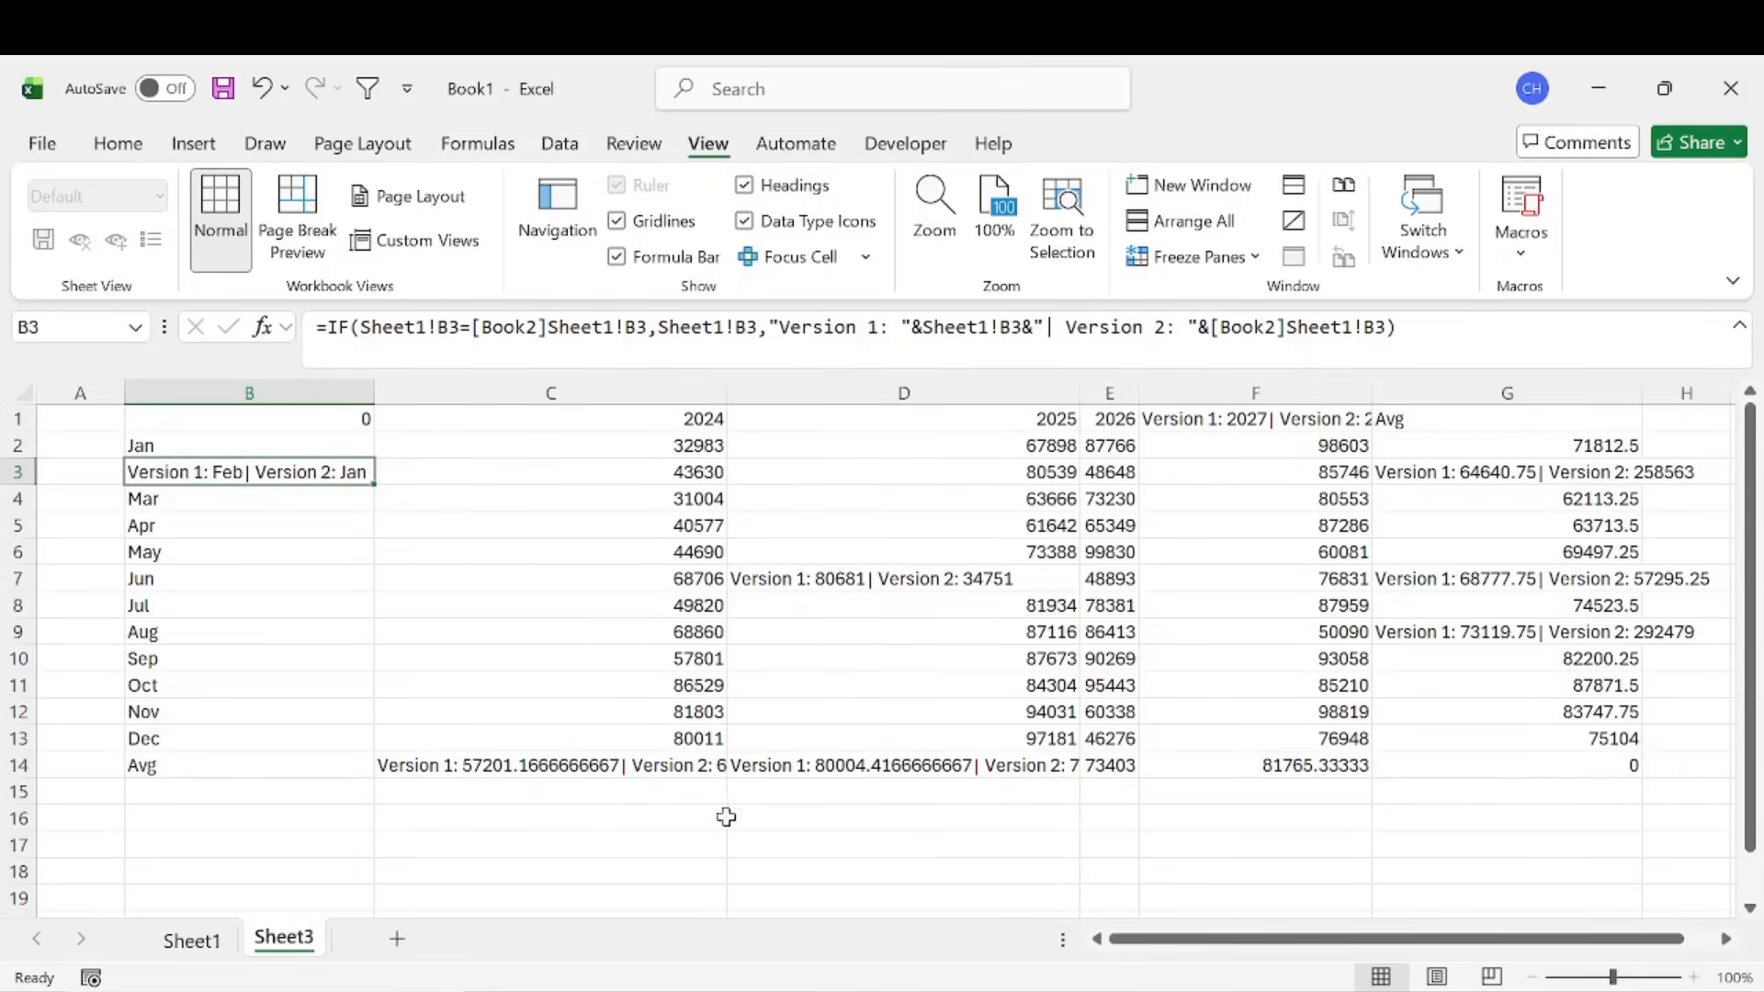
{"action": "left_click", "coordinate": [650, 763]}
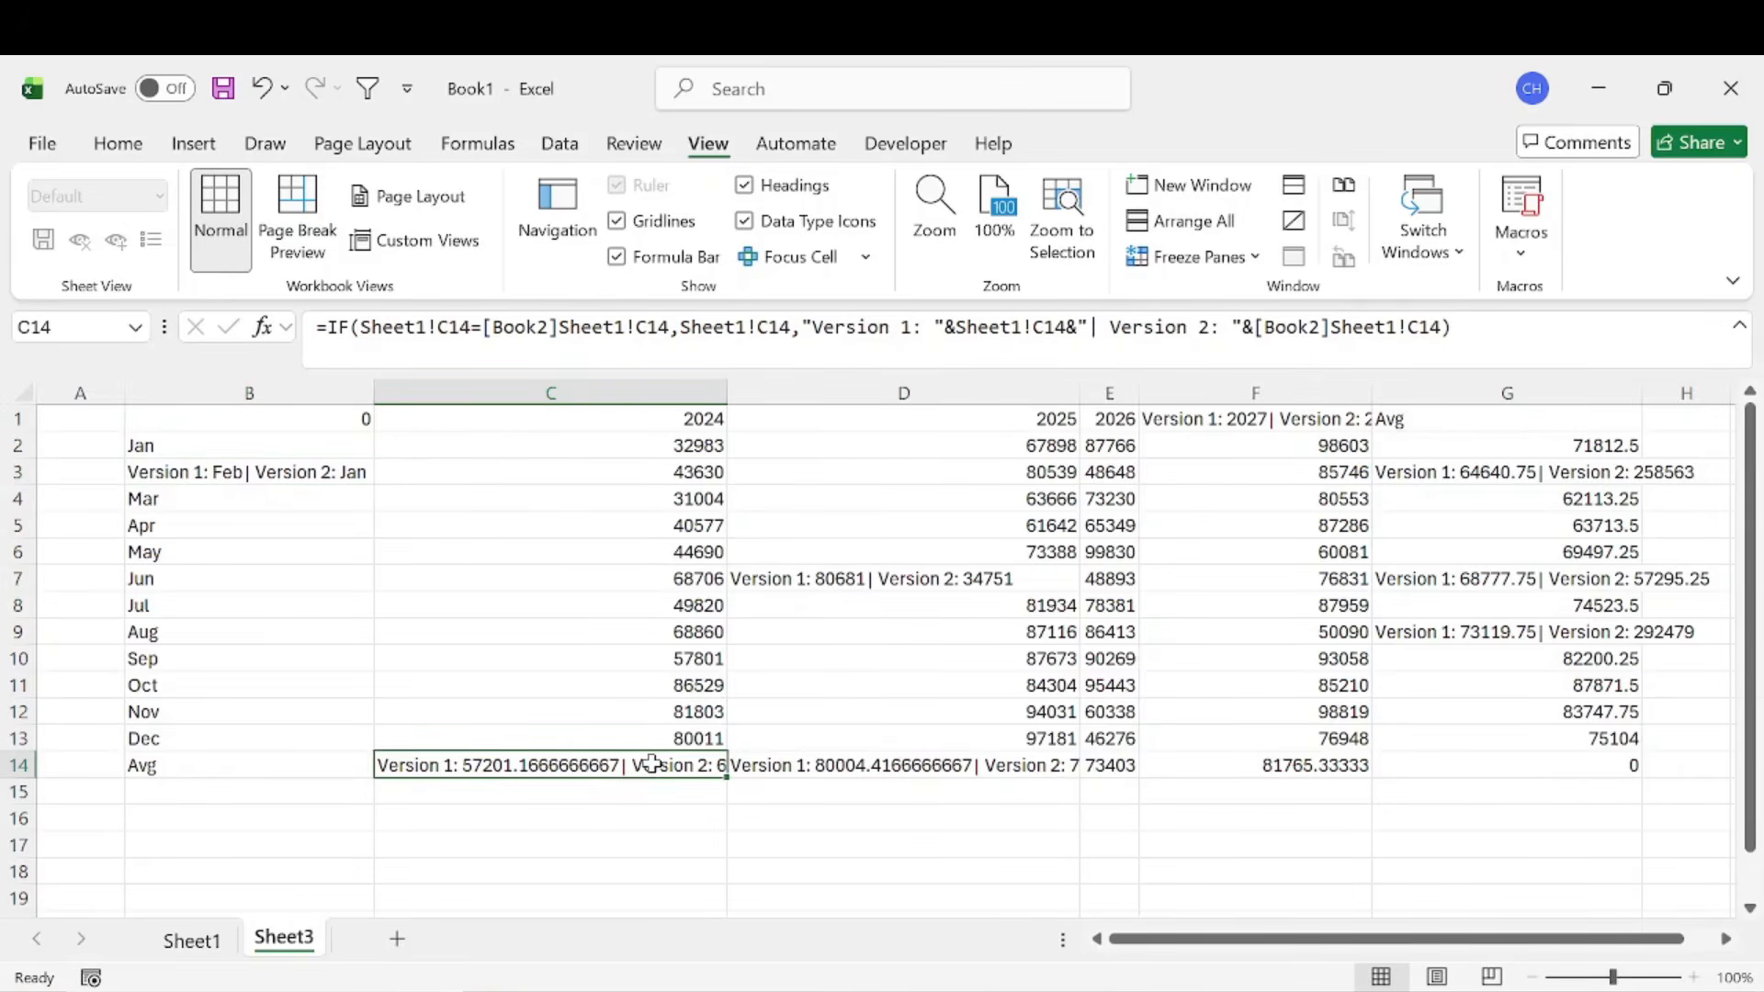
{"action": "double_click", "coordinate": [726, 393]}
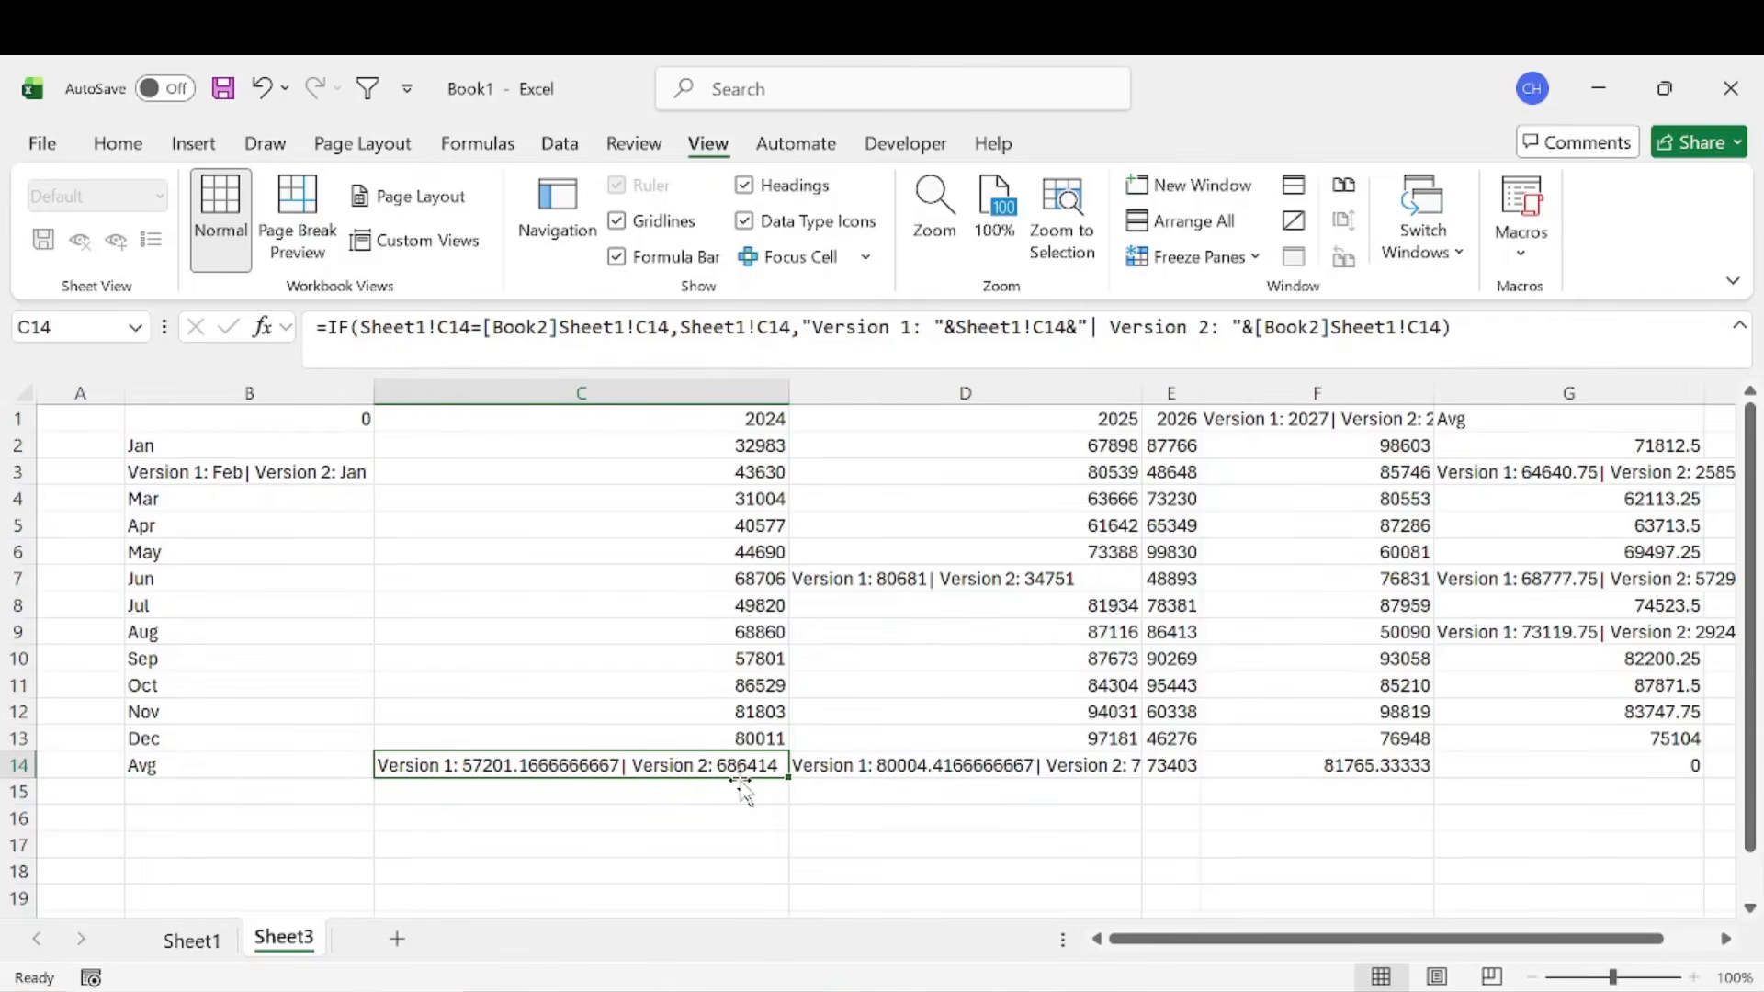
{"action": "left_click", "coordinate": [964, 654]}
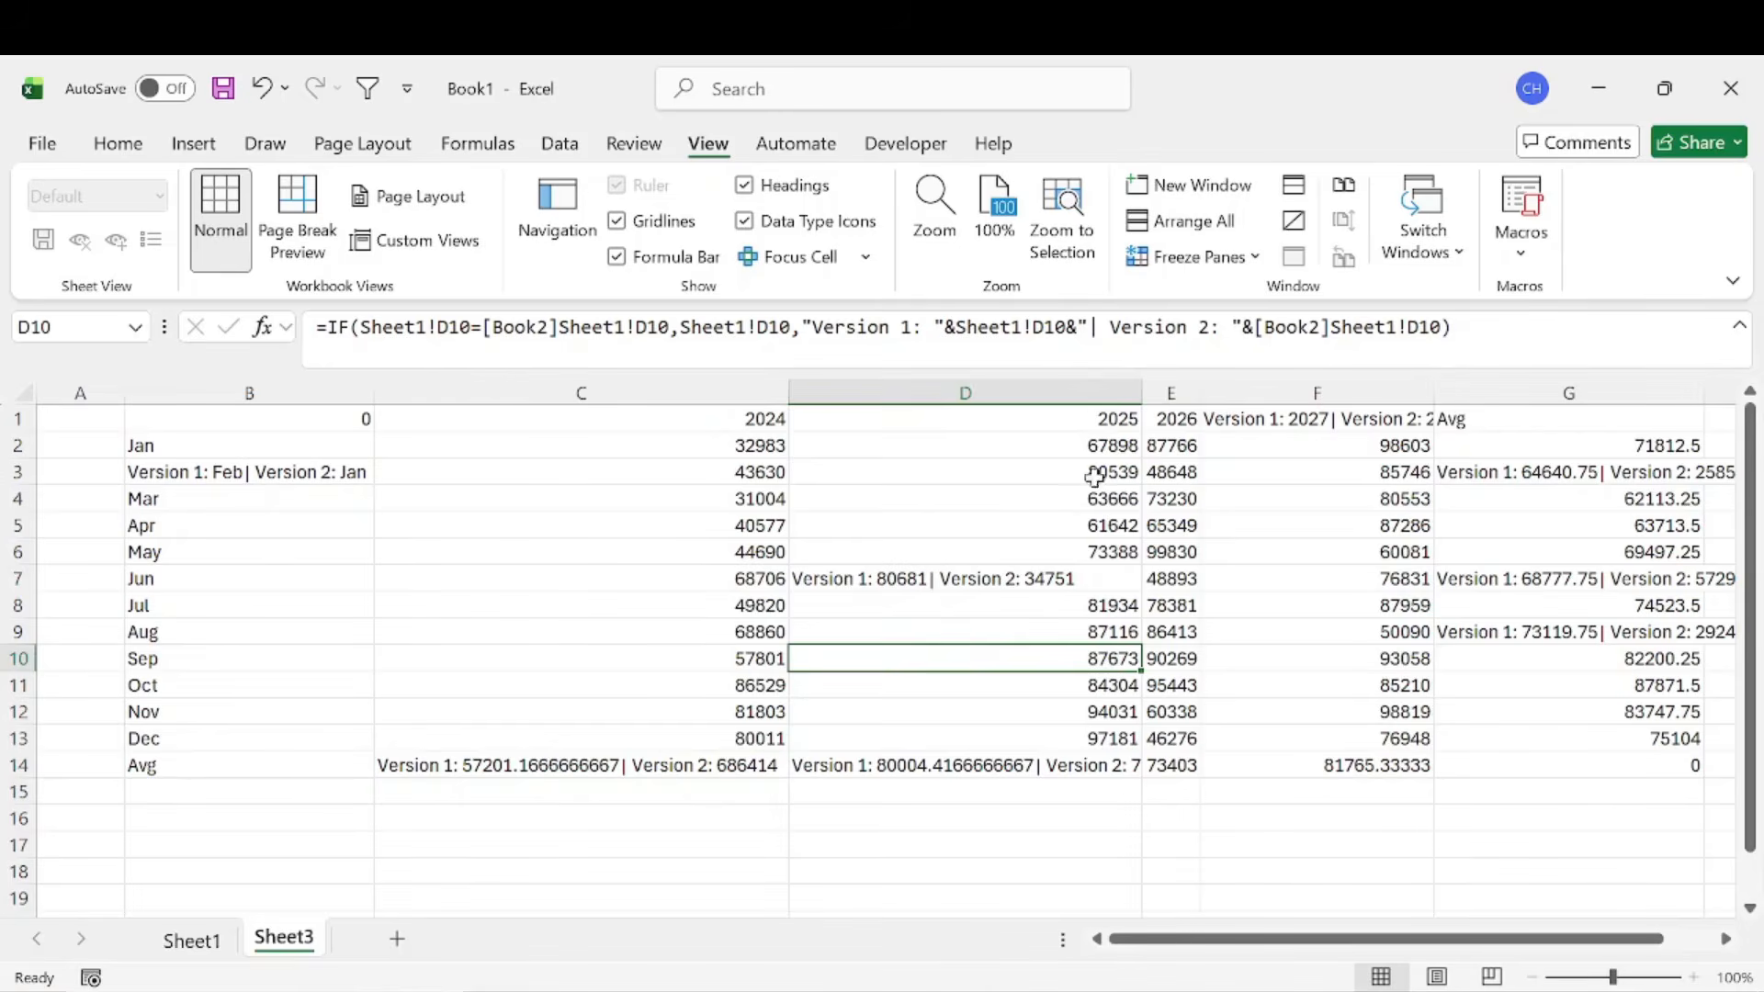